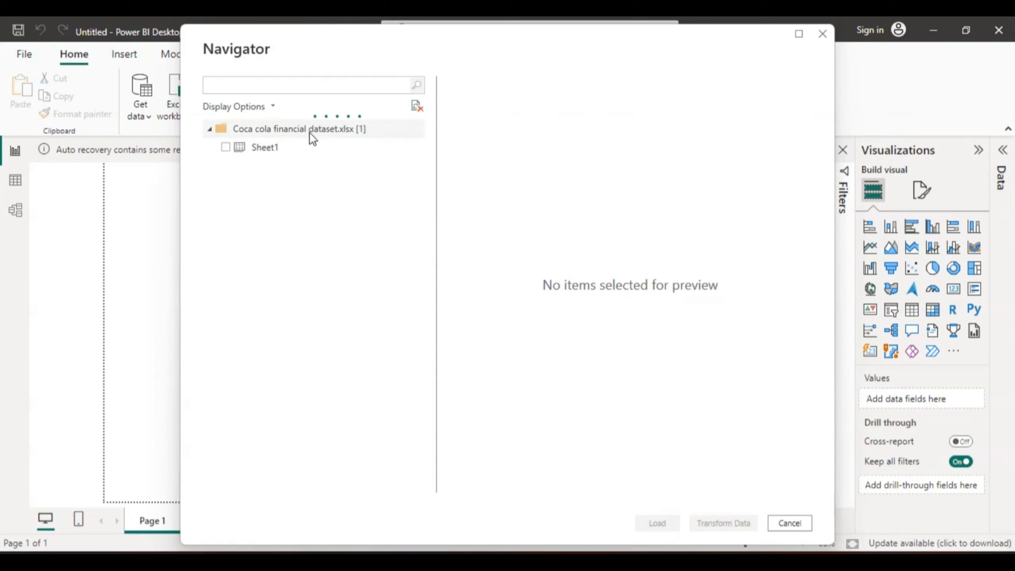
- Preview Sheet1 of the Coca cola financial dataset workbook, select it for import and load it into the report
{"action": "left_click", "coordinate": [241, 150]}
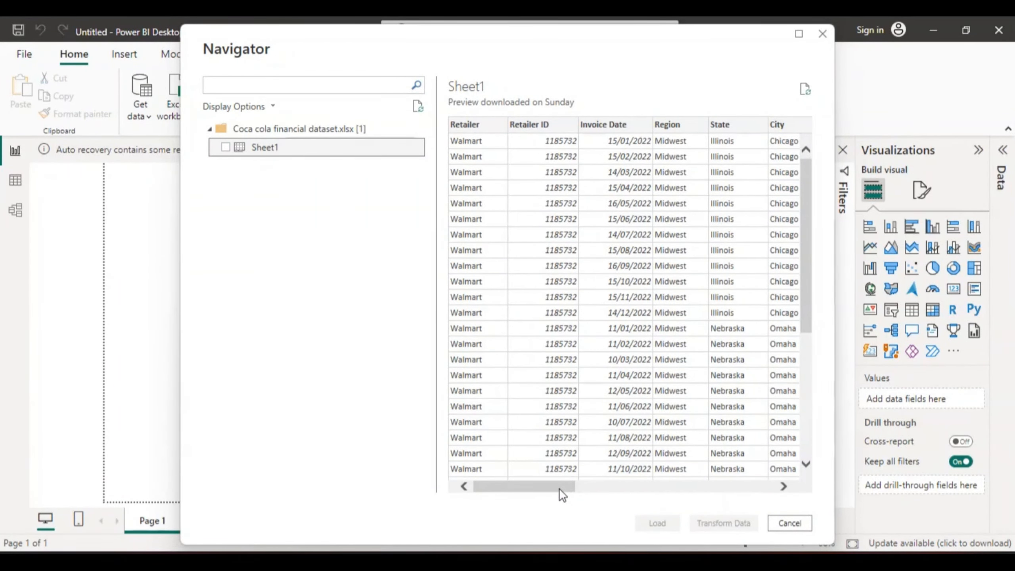
{"action": "left_click_drag", "start_coordinate": [559, 488], "coordinate": [520, 475]}
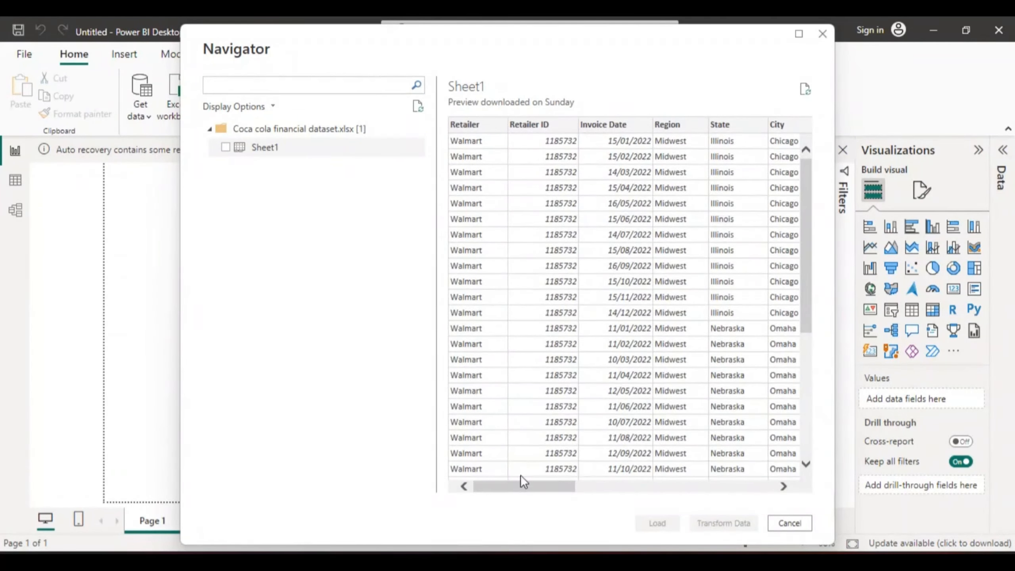
{"action": "left_click", "coordinate": [226, 148]}
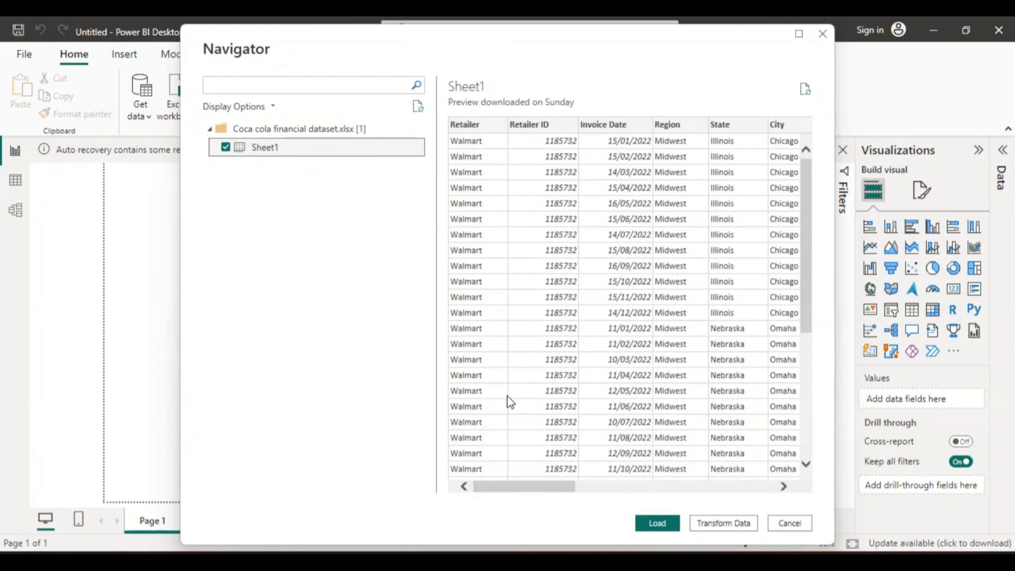
{"action": "left_click", "coordinate": [658, 522]}
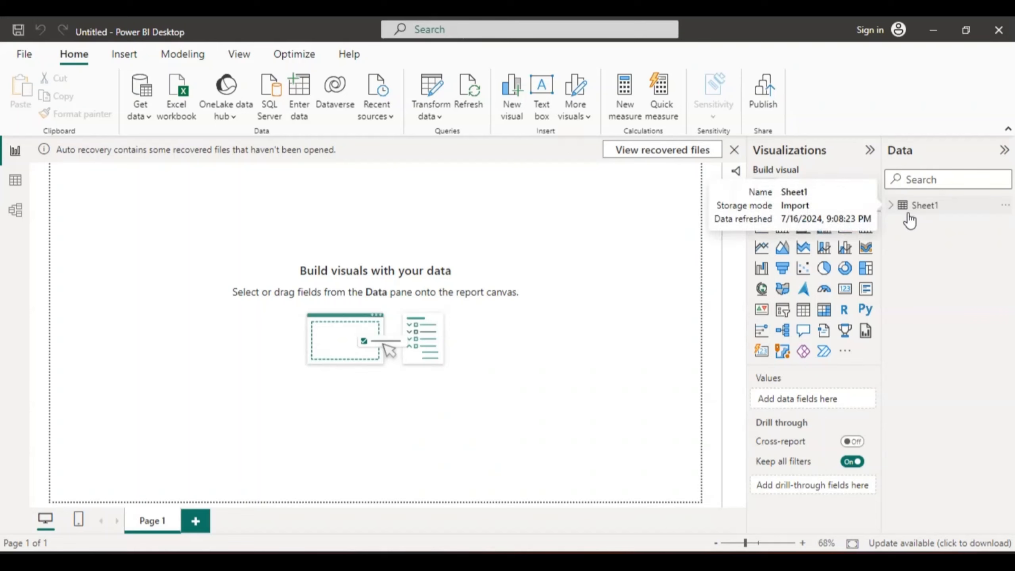
- Examine the loaded Sheet1 rows as a data table and expand the table's list of fields
{"action": "left_click", "coordinate": [16, 182]}
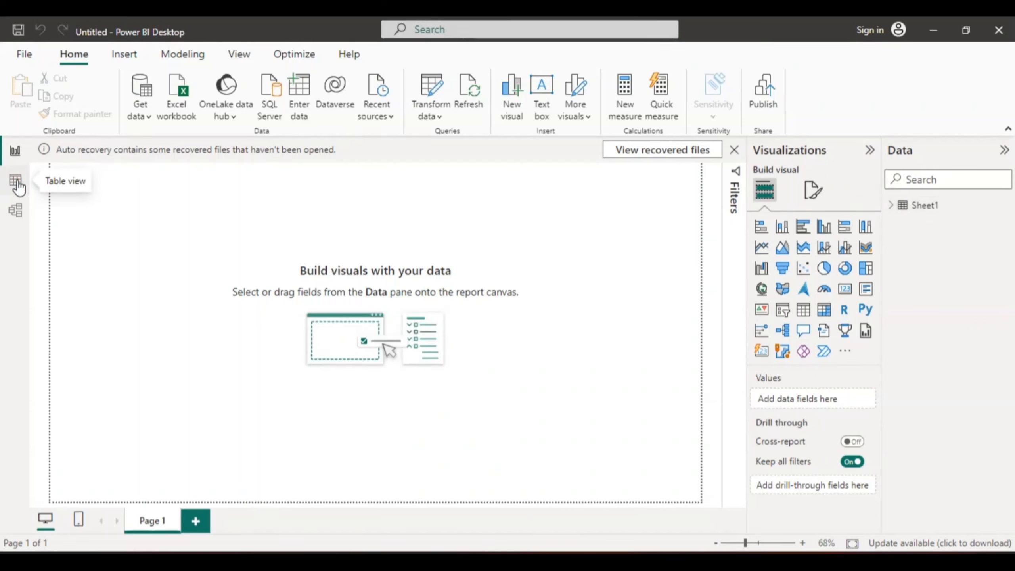
{"action": "left_click", "coordinate": [16, 182]}
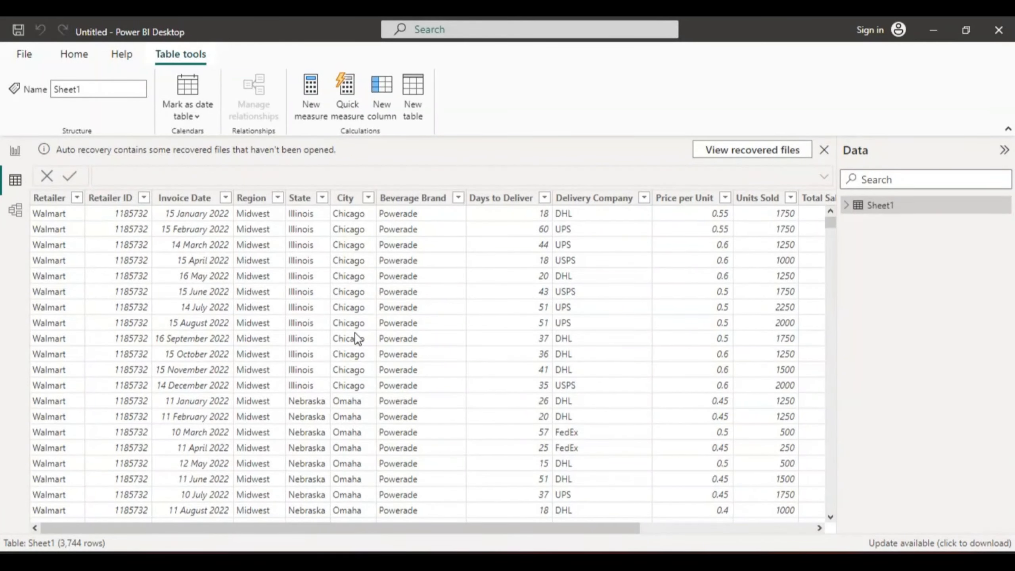
{"action": "left_click", "coordinate": [847, 205]}
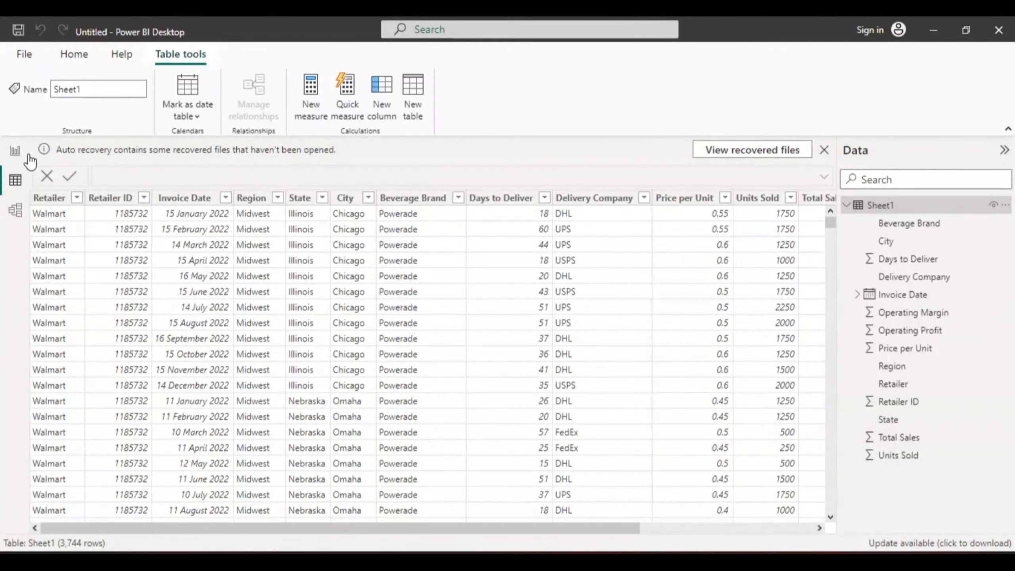
- Return to the blank report page and bring up the shapes available for insertion
{"action": "left_click", "coordinate": [16, 153]}
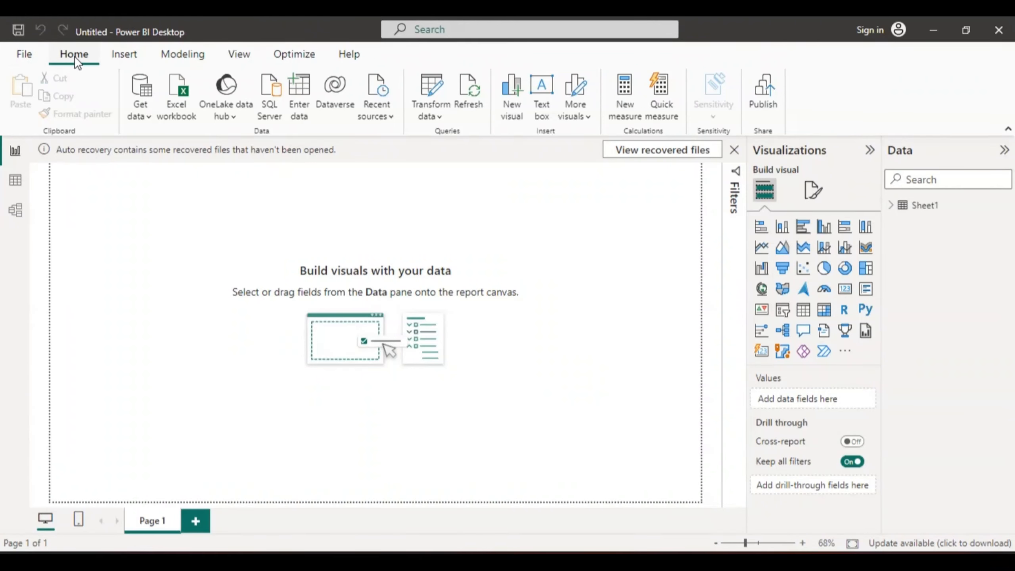
{"action": "left_click", "coordinate": [124, 55]}
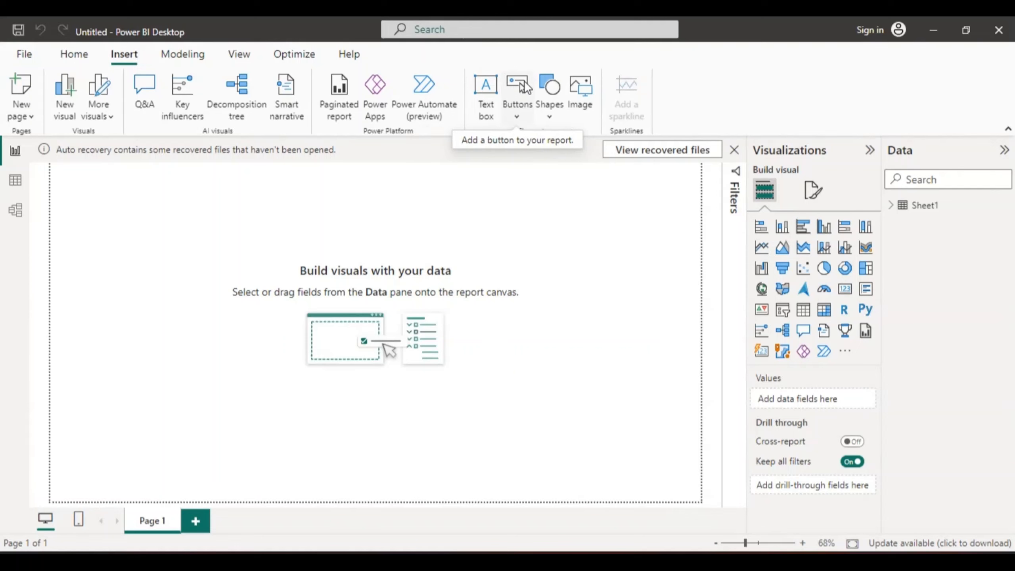
{"action": "left_click", "coordinate": [548, 87]}
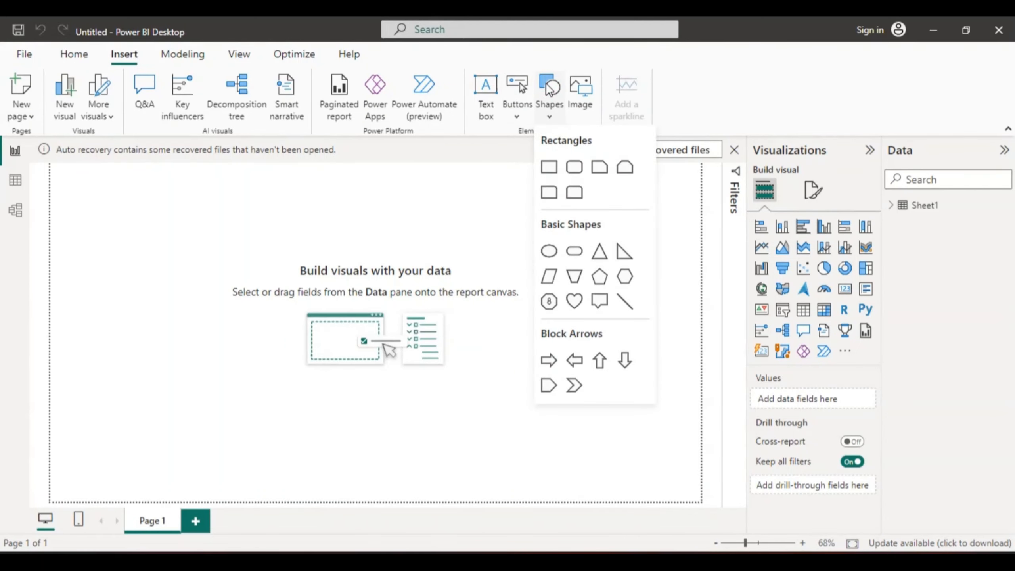
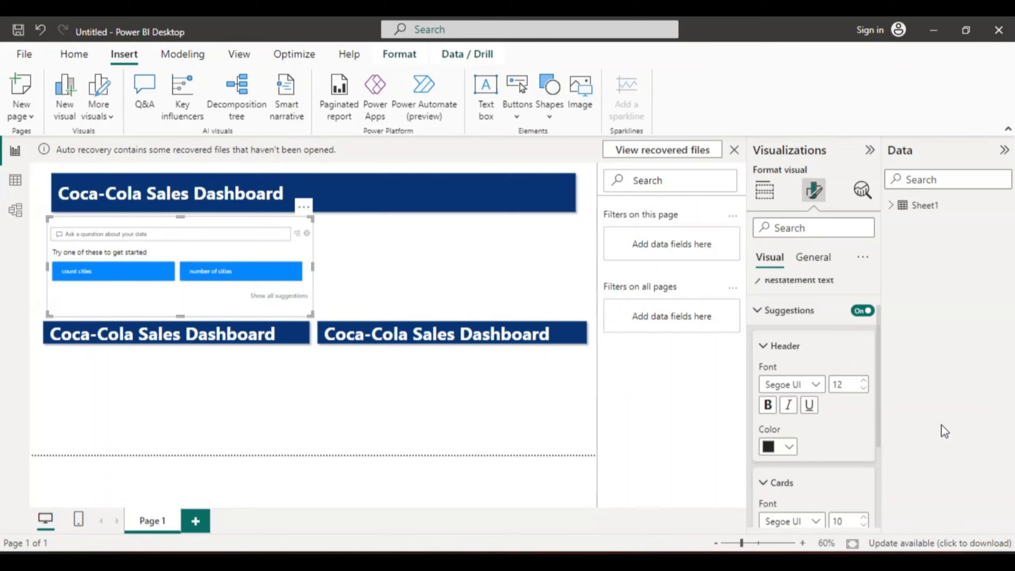
- Set the background color of the Q&A visual's suggestion cards to orange, hex #FF8A00
{"action": "left_click_drag", "start_coordinate": [878, 418], "coordinate": [874, 496]}
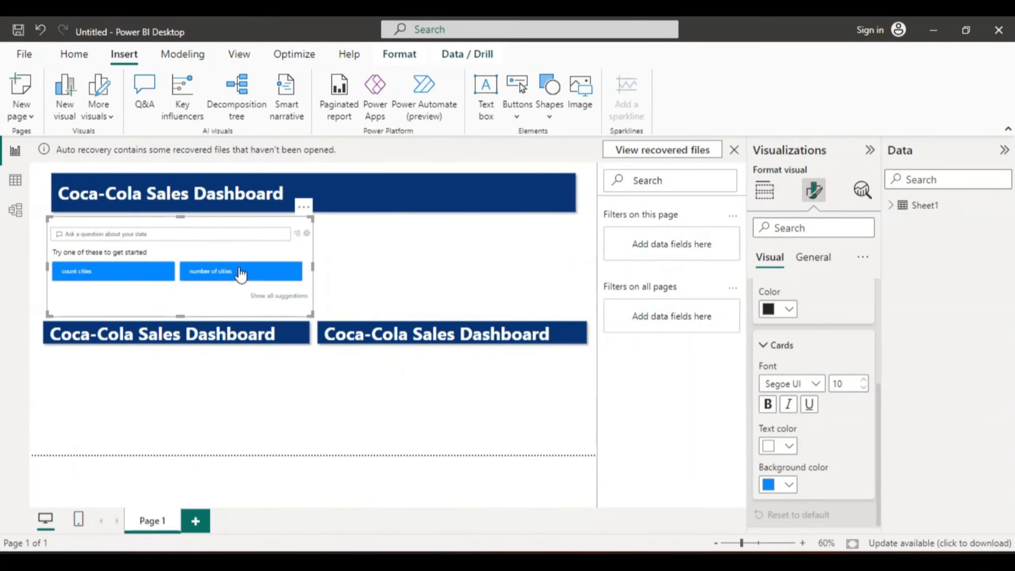
{"action": "left_click", "coordinate": [788, 486]}
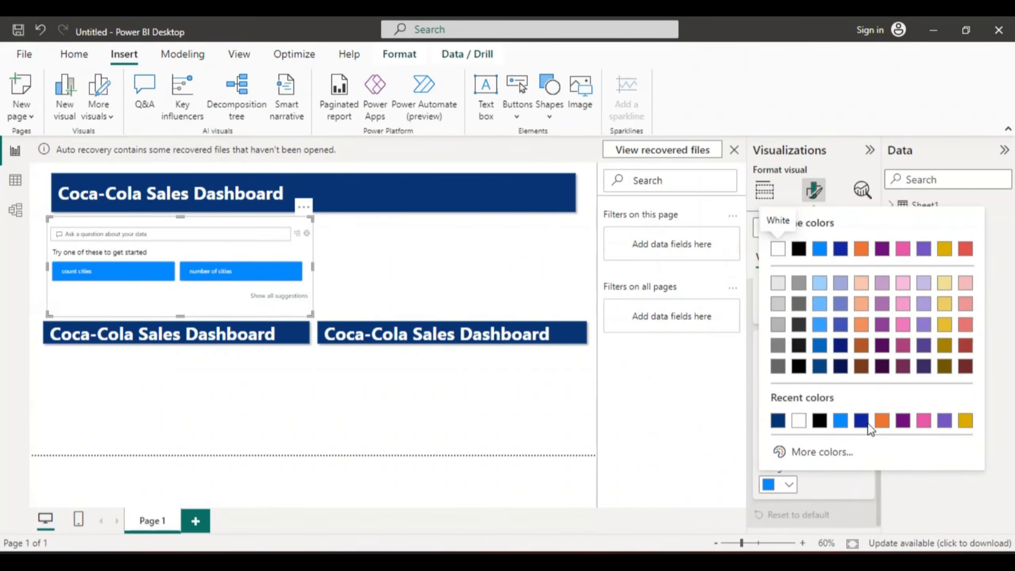
{"action": "left_click", "coordinate": [809, 451]}
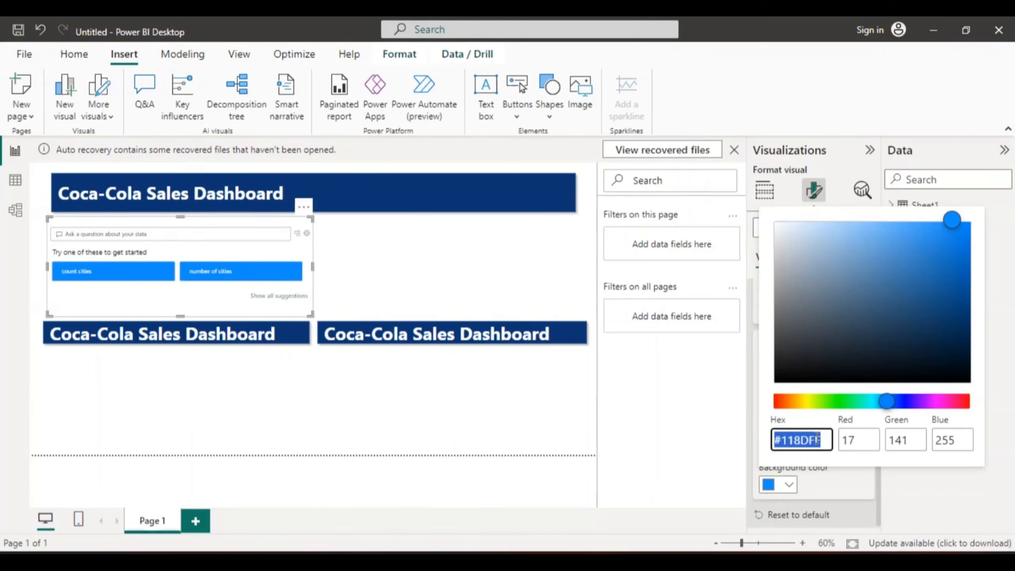
{"action": "type", "text": "ff"}
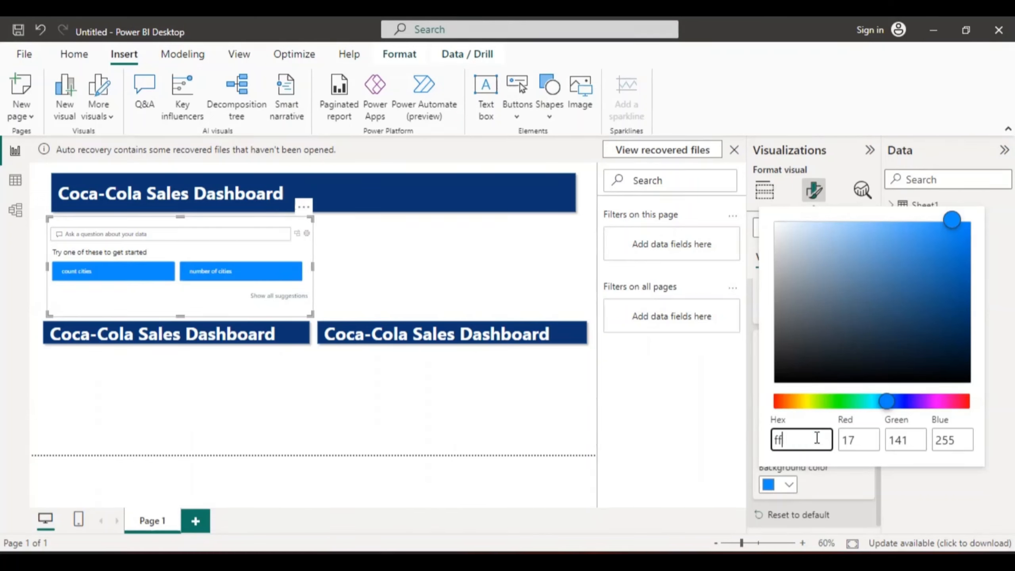
{"action": "type", "text": "8a00"}
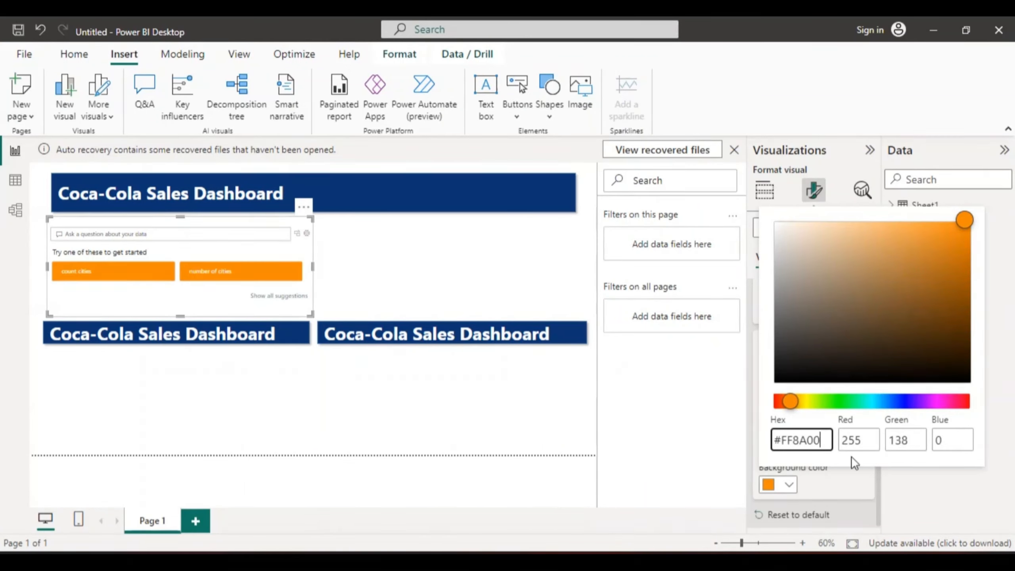
{"action": "left_click", "coordinate": [830, 490]}
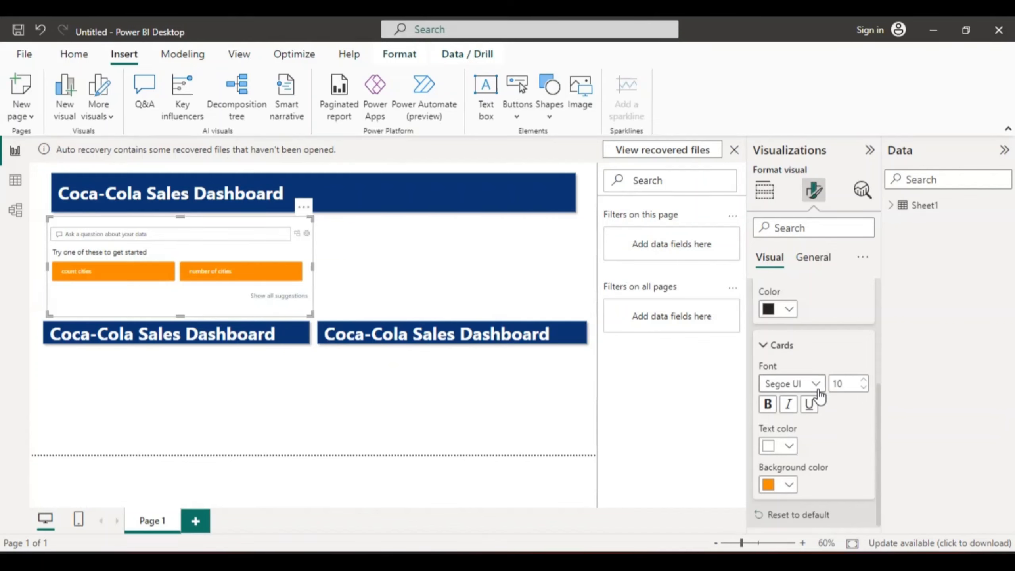
- Set the Q&A suggestion cards' font size to 13 and make their text bold
{"action": "double_click", "coordinate": [843, 383]}
{"action": "type", "text": "15"}
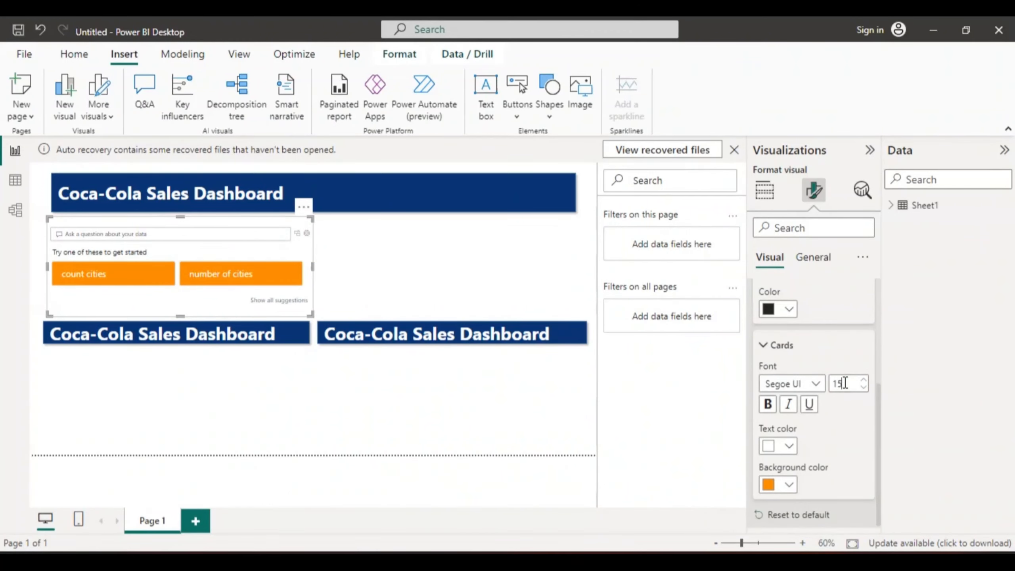
{"action": "key", "text": "BackSpace"}
{"action": "type", "text": "3"}
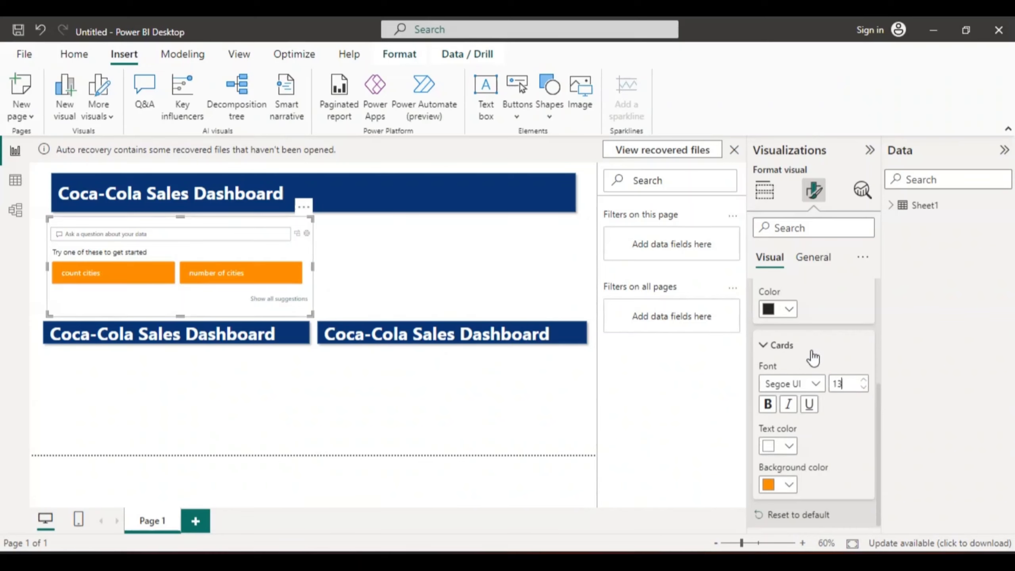
{"action": "left_click", "coordinate": [768, 408]}
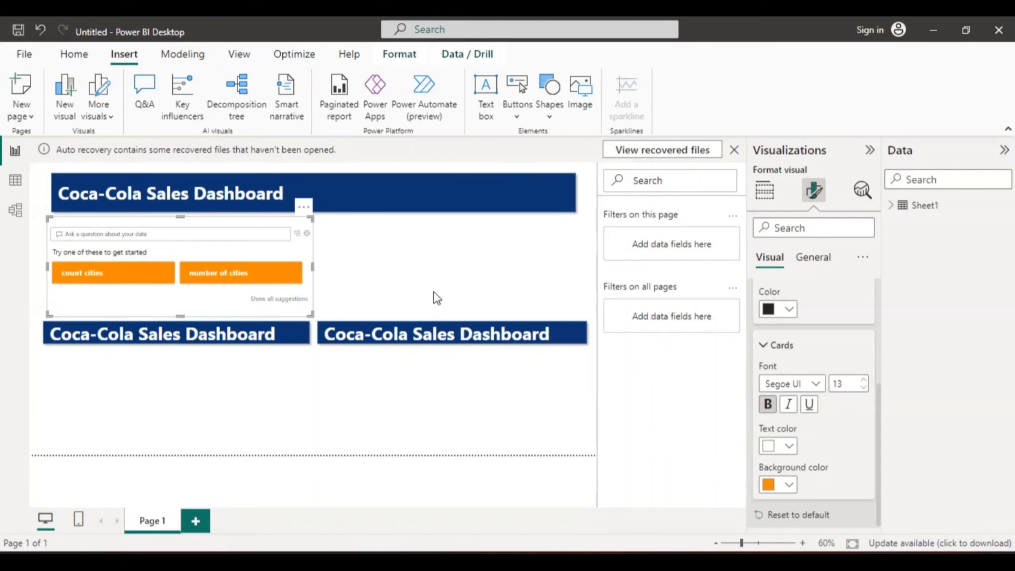
{"action": "left_click", "coordinate": [394, 282]}
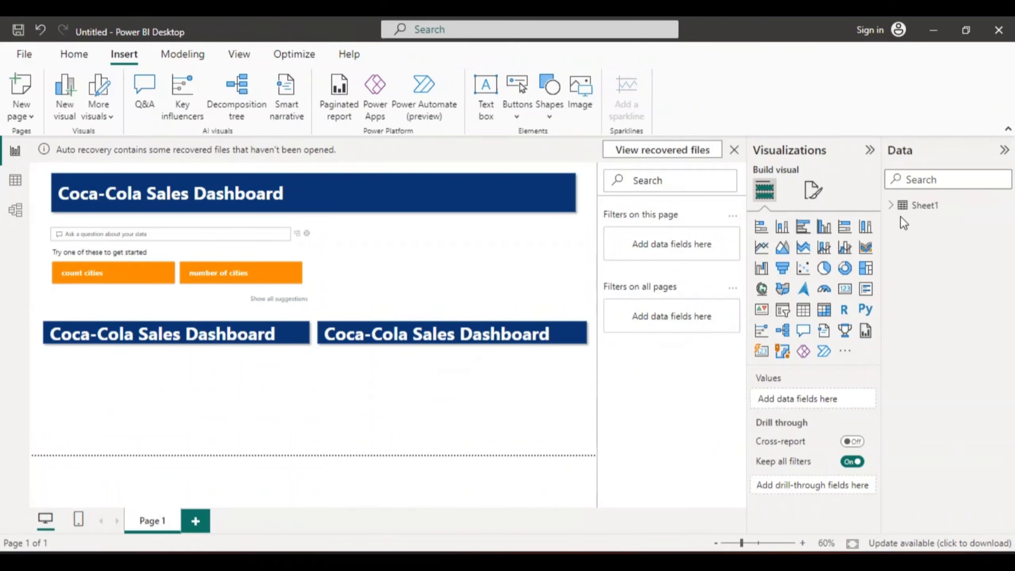
- Add a key influencers visual below the left section banner, analyzing Operating Profit explained by Beverage Brand
{"action": "left_click", "coordinate": [892, 206]}
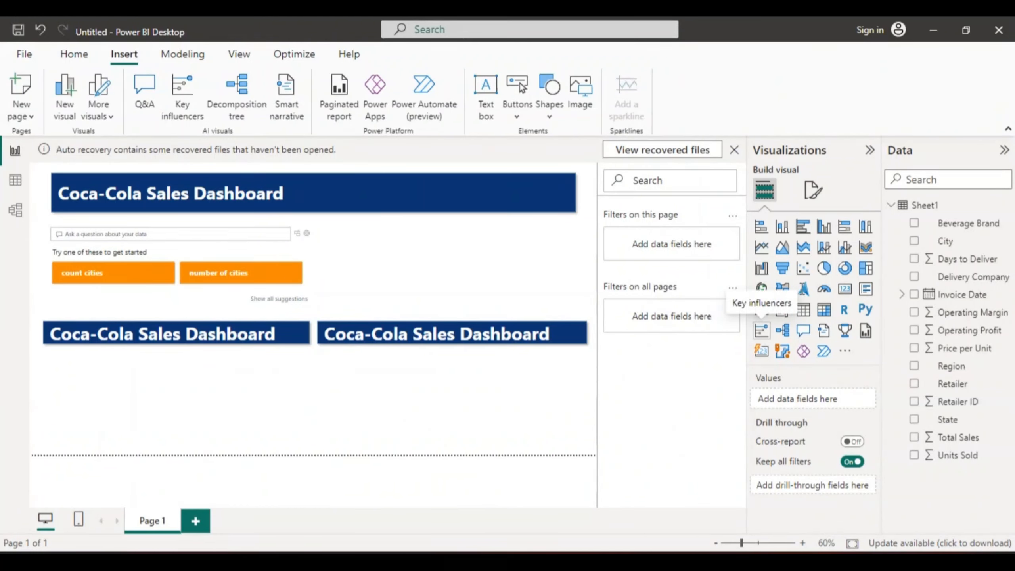
{"action": "left_click", "coordinate": [180, 89]}
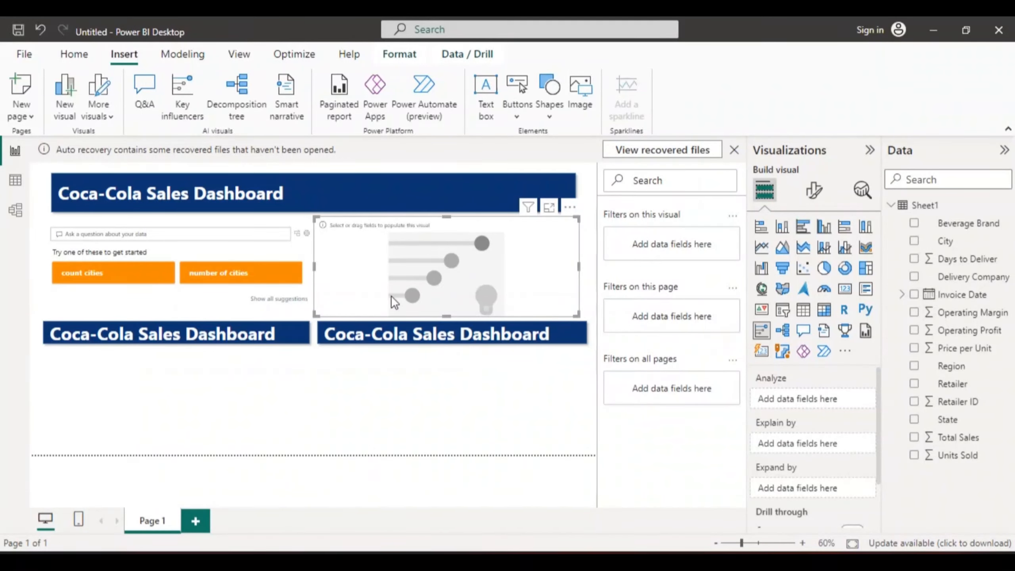
{"action": "left_click_drag", "start_coordinate": [360, 288], "coordinate": [88, 412]}
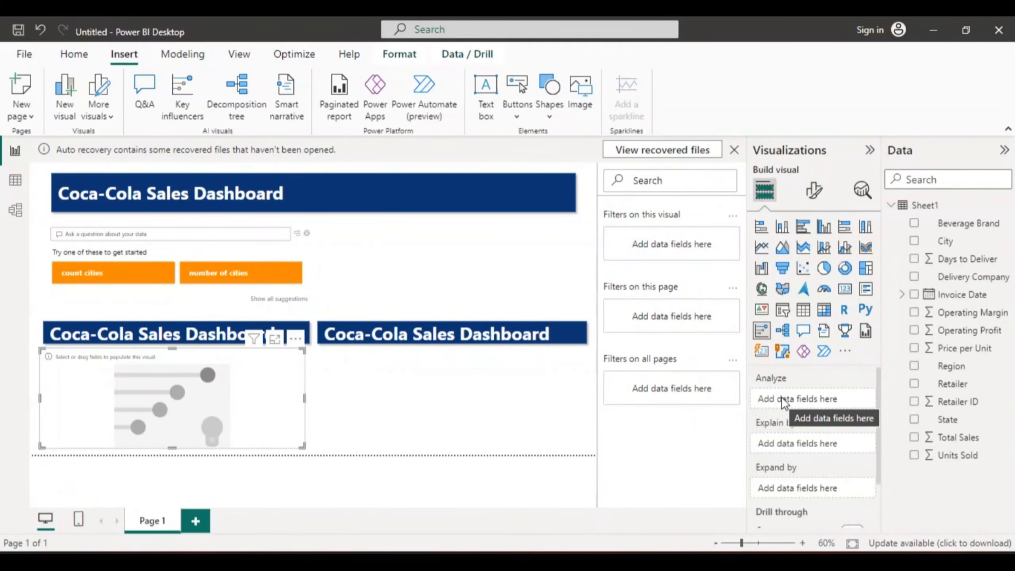
{"action": "left_click", "coordinate": [914, 331]}
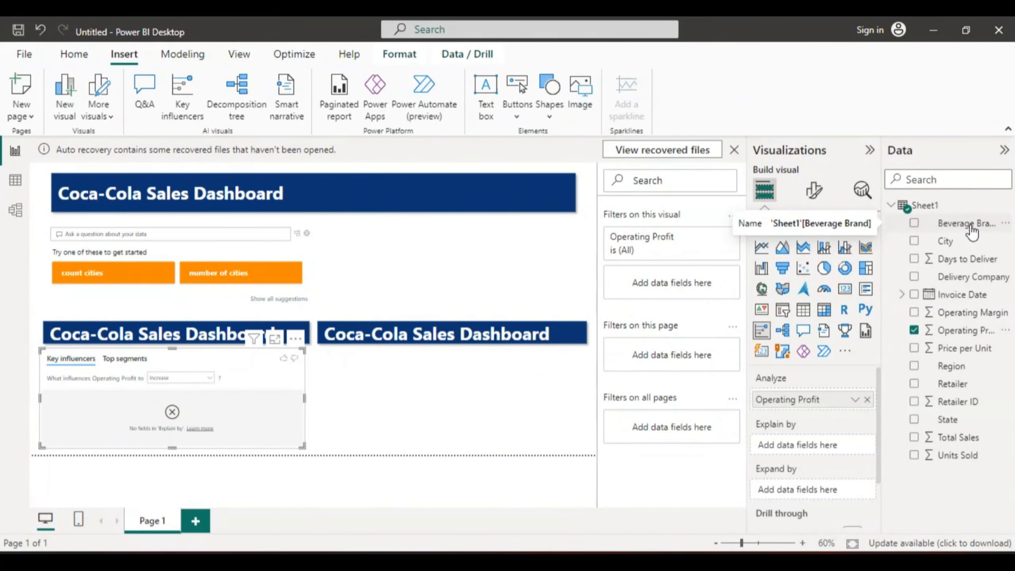
{"action": "left_click", "coordinate": [915, 224]}
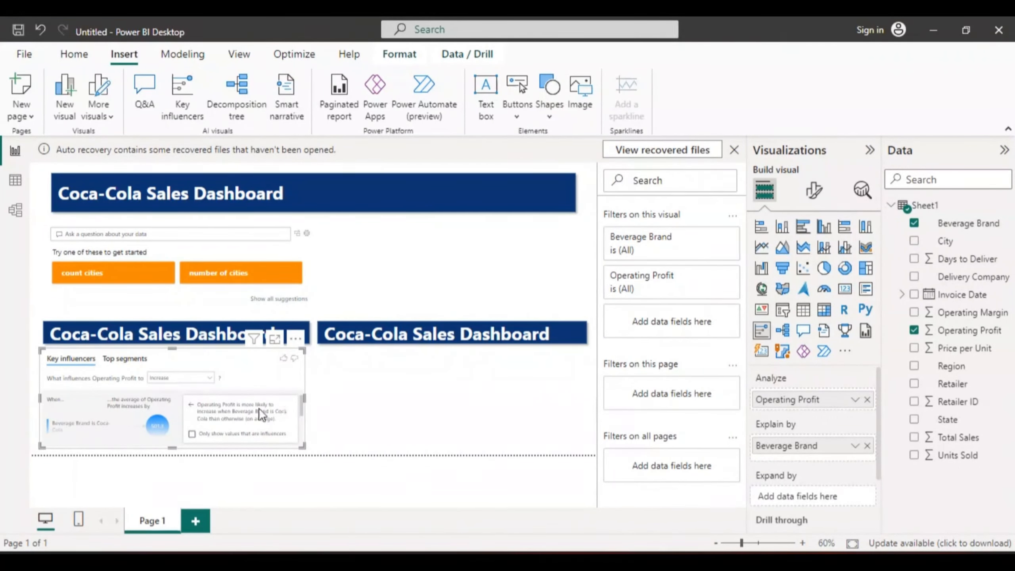
- Examine the key influencers visual in focus mode, comparing influencers-only values and the Increase and Decrease views, and return to the report
{"action": "left_click", "coordinate": [274, 340]}
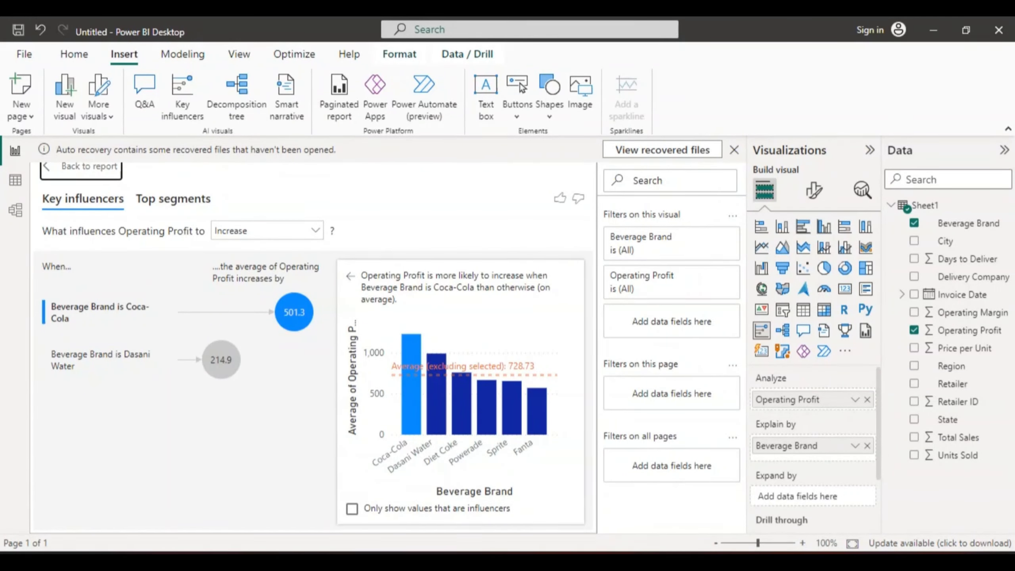
{"action": "left_click", "coordinate": [352, 509]}
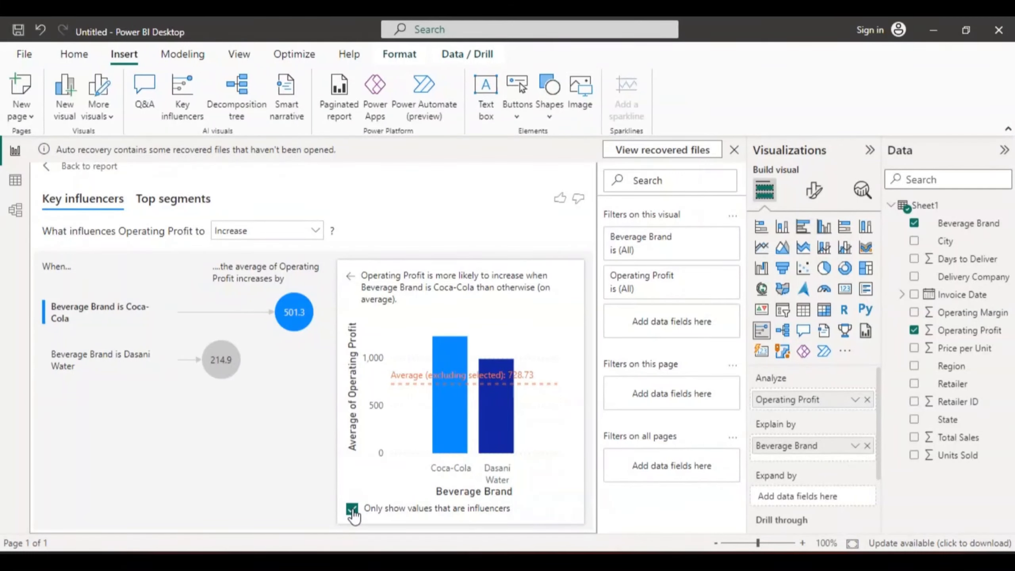
{"action": "left_click", "coordinate": [352, 510]}
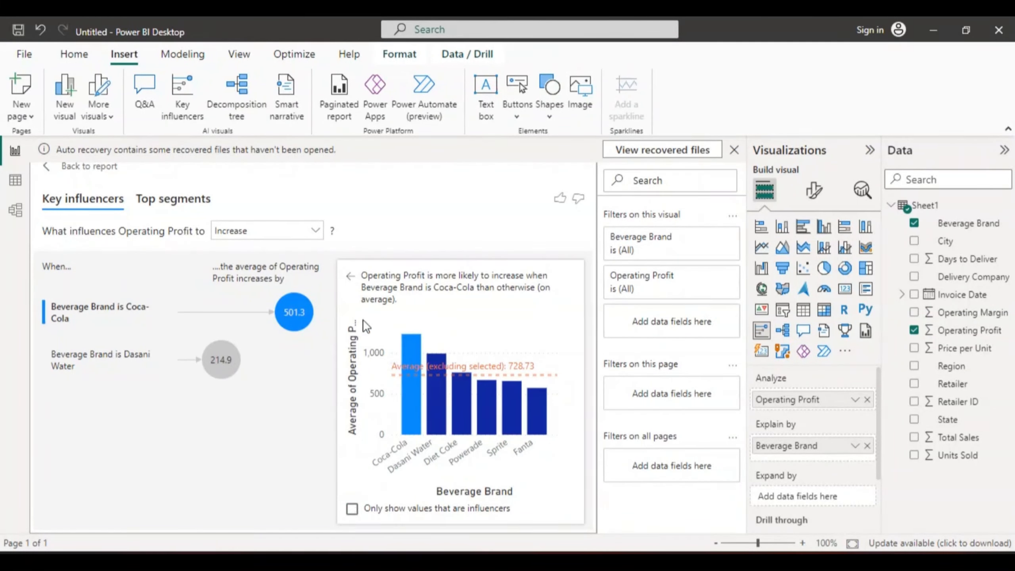
{"action": "left_click", "coordinate": [316, 229]}
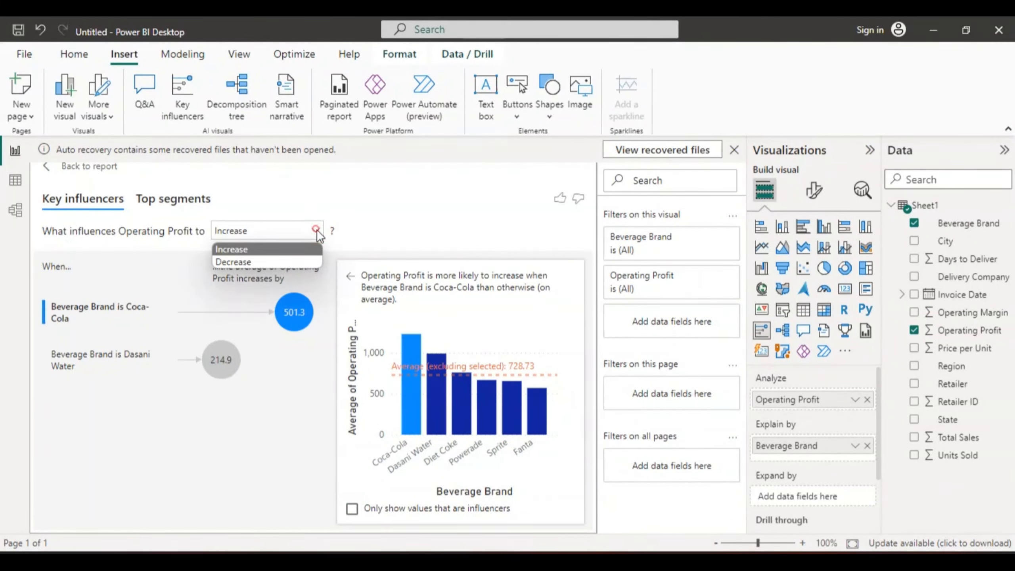
{"action": "left_click", "coordinate": [276, 263]}
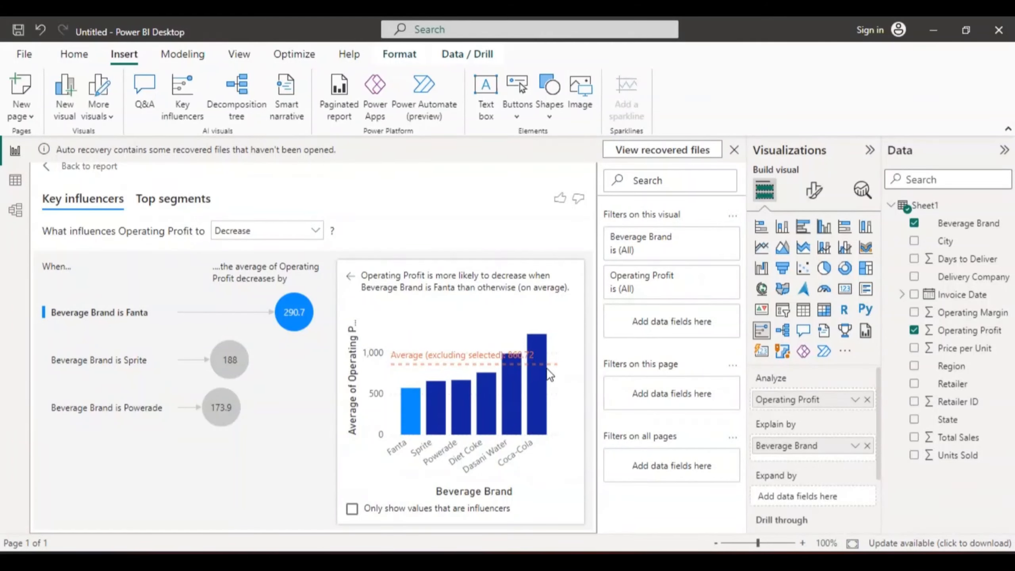
{"action": "left_click", "coordinate": [315, 230]}
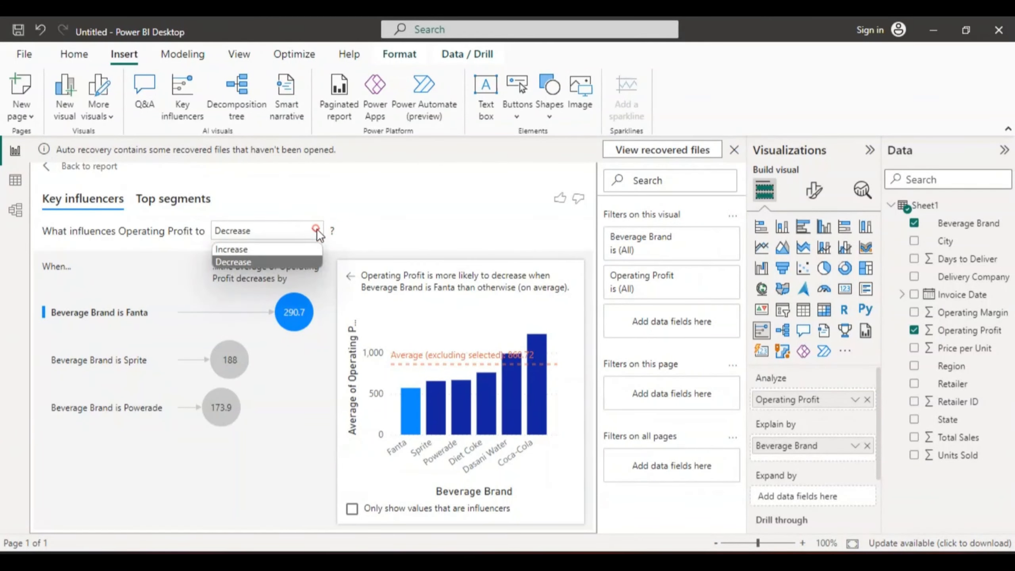
{"action": "left_click", "coordinate": [279, 246]}
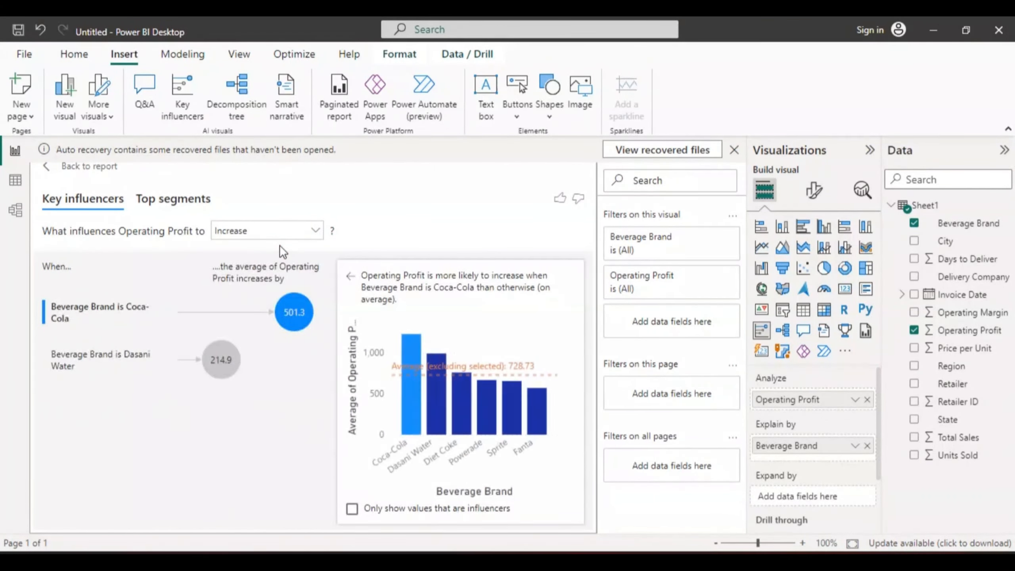
{"action": "left_click", "coordinate": [47, 166]}
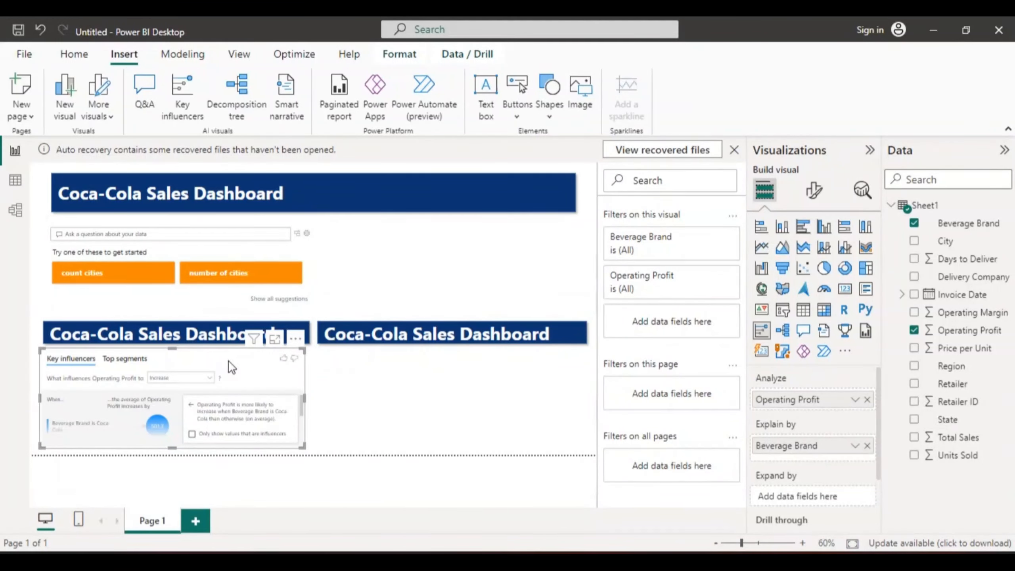
- Inspect the Coca-Cola influencer bubble with the key influencers visual enlarged in focus mode, and go back to the report page
{"action": "left_click", "coordinate": [159, 427]}
{"action": "left_click", "coordinate": [273, 340]}
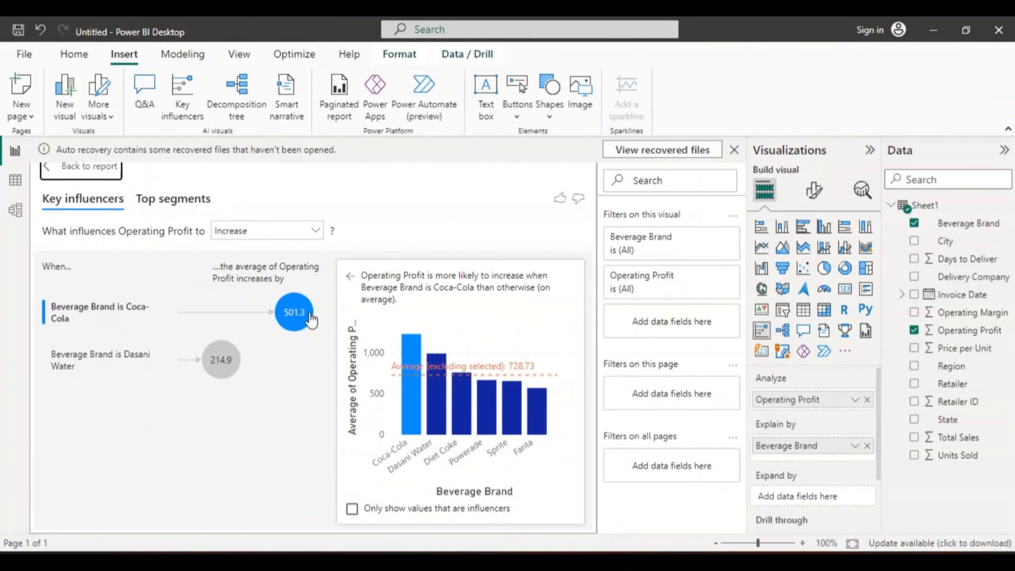
{"action": "mouse_move", "coordinate": [295, 314]}
{"action": "left_click", "coordinate": [49, 171]}
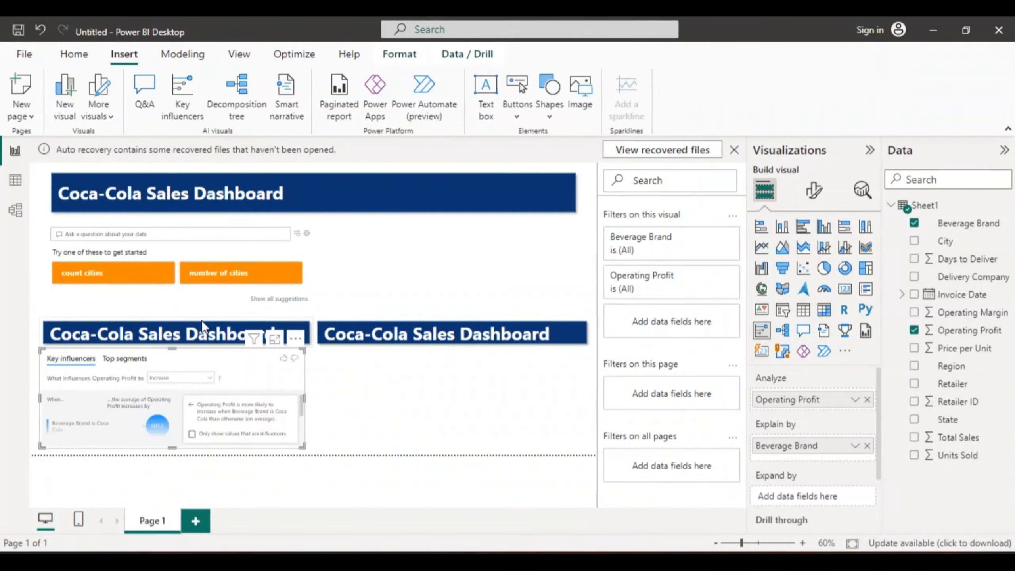
- Move the left section banner up and extend the key influencers visual's bottom edge to the page boundary
{"action": "left_click_drag", "start_coordinate": [201, 321], "coordinate": [201, 296]}
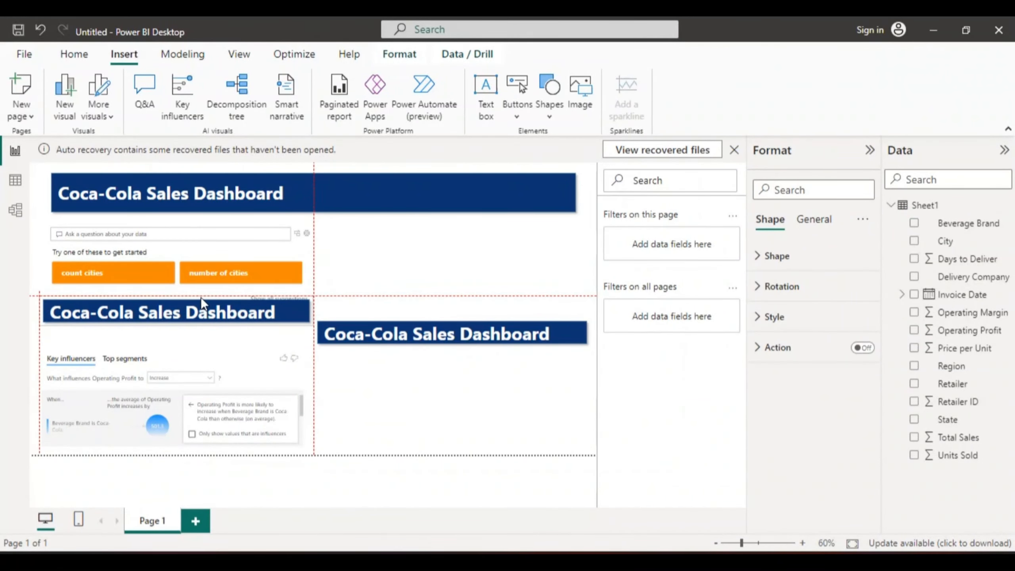
{"action": "left_click_drag", "start_coordinate": [185, 358], "coordinate": [184, 341]}
{"action": "left_click_drag", "start_coordinate": [172, 427], "coordinate": [173, 453]}
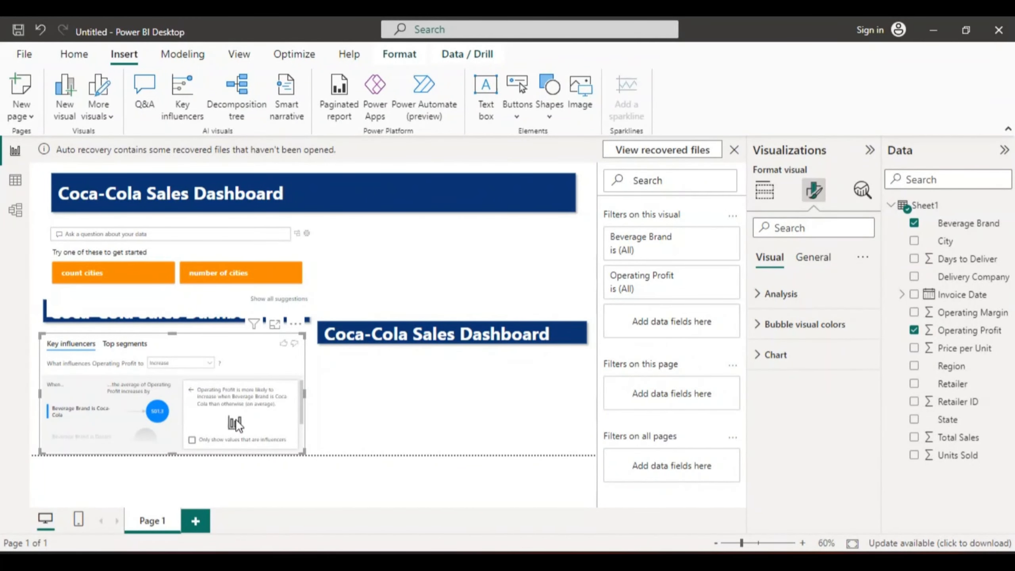
{"action": "left_click_drag", "start_coordinate": [302, 421], "coordinate": [302, 397]}
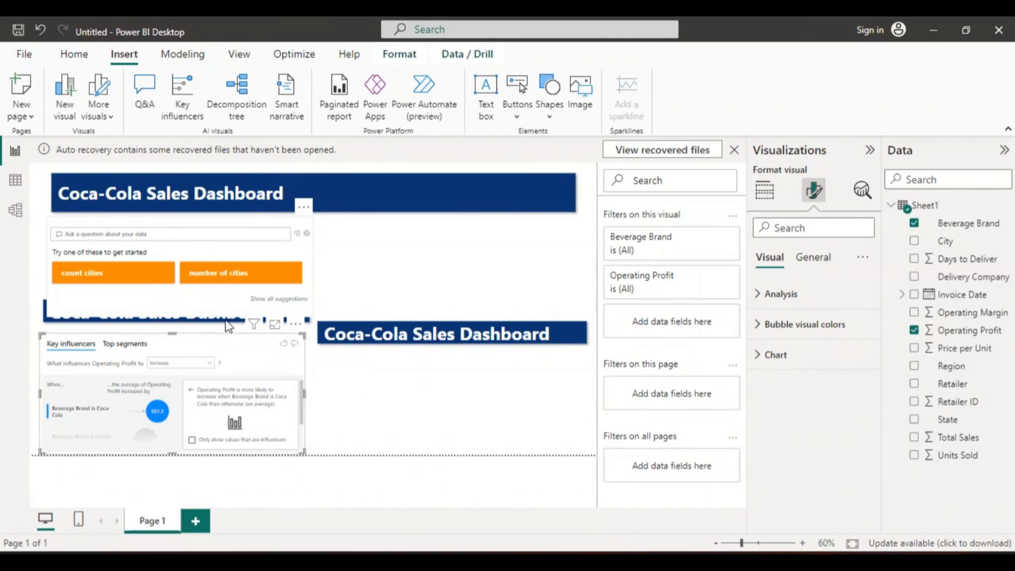
{"action": "left_click_drag", "start_coordinate": [171, 335], "coordinate": [171, 351]}
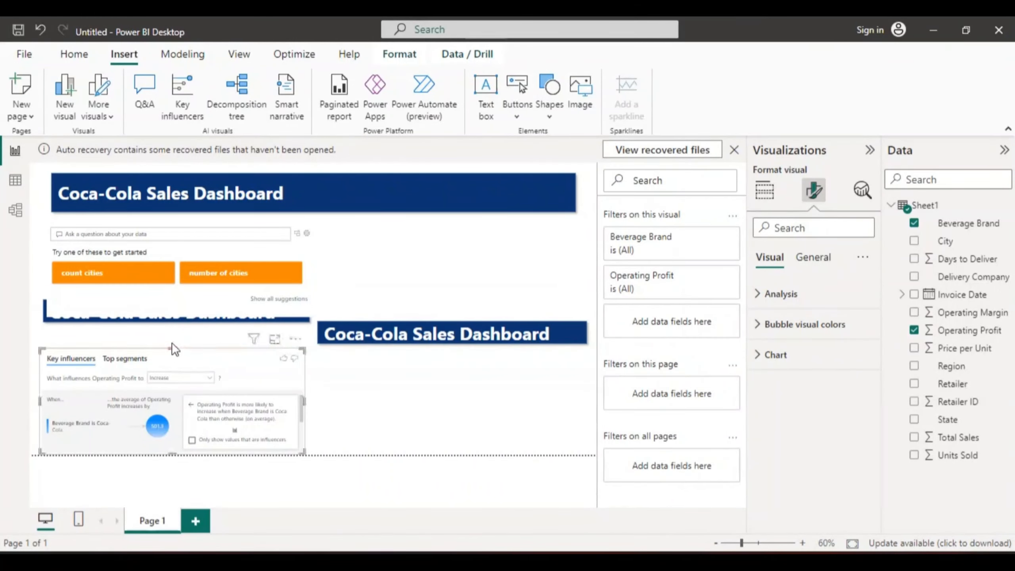
{"action": "left_click", "coordinate": [173, 338]}
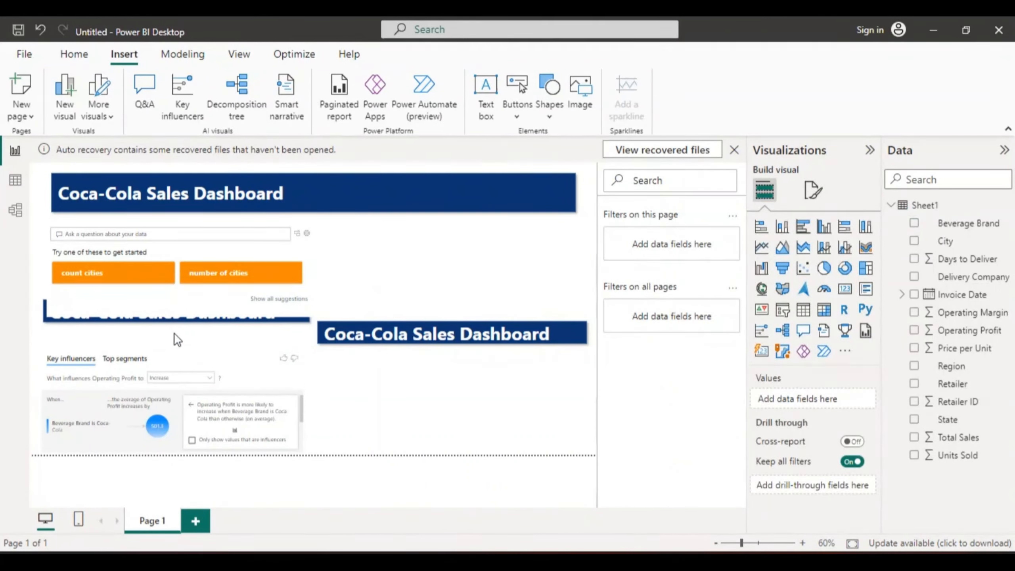
- Move the Q&A visual down and shorten it, placing the left section banner between it and the key influencers visual
{"action": "left_click_drag", "start_coordinate": [176, 316], "coordinate": [175, 332]}
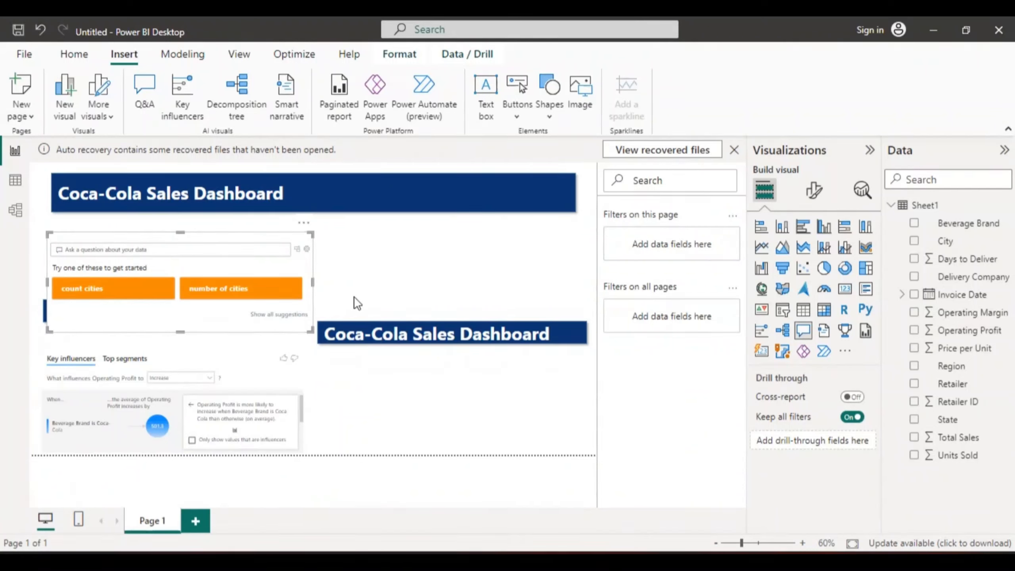
{"action": "left_click", "coordinate": [339, 316]}
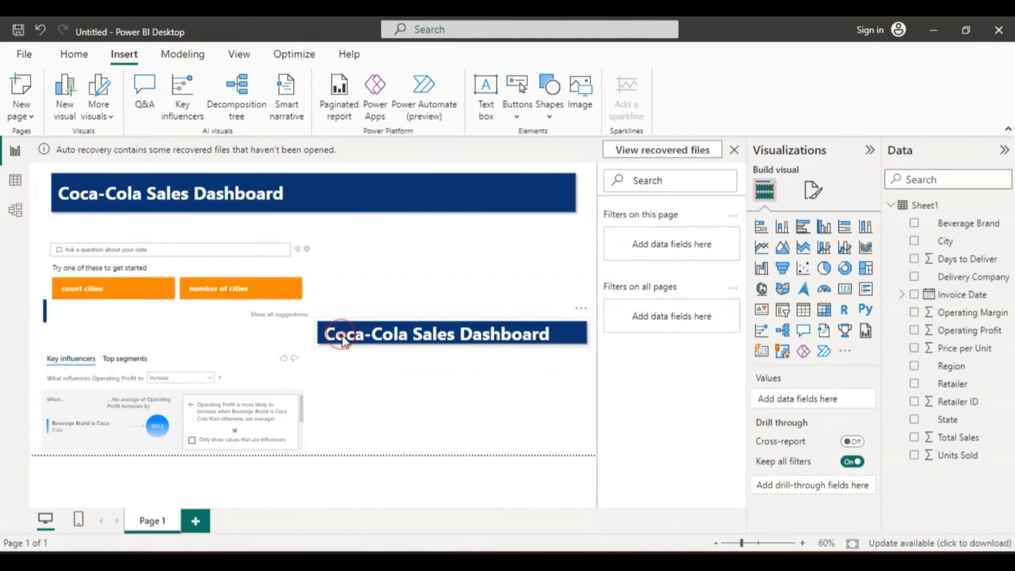
{"action": "left_click", "coordinate": [342, 334]}
{"action": "left_click", "coordinate": [290, 331]}
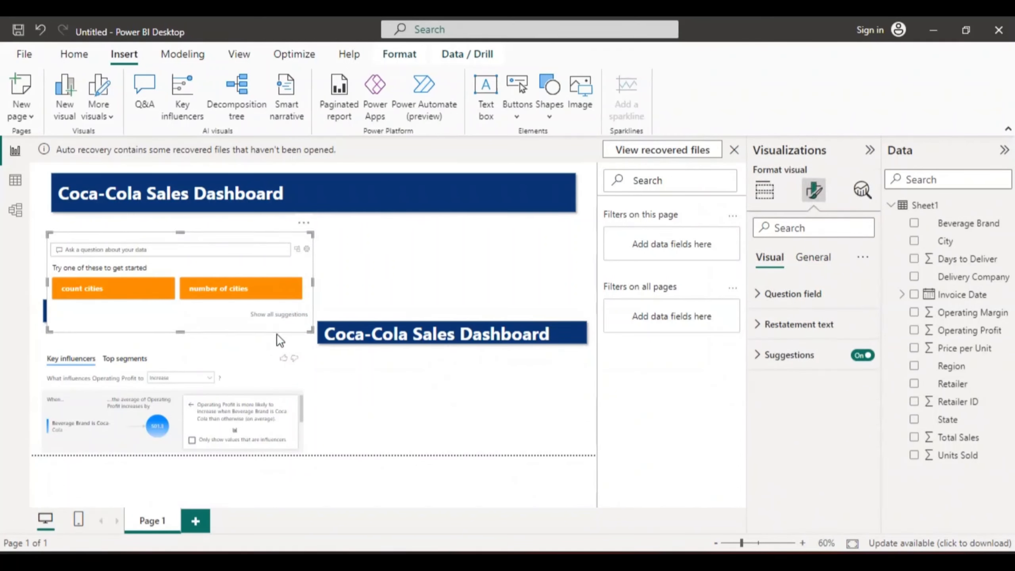
{"action": "mouse_move", "coordinate": [181, 332]}
{"action": "left_mouse_down"}
{"action": "mouse_move", "coordinate": [179, 309]}
{"action": "mouse_move", "coordinate": [181, 332]}
{"action": "left_mouse_up"}
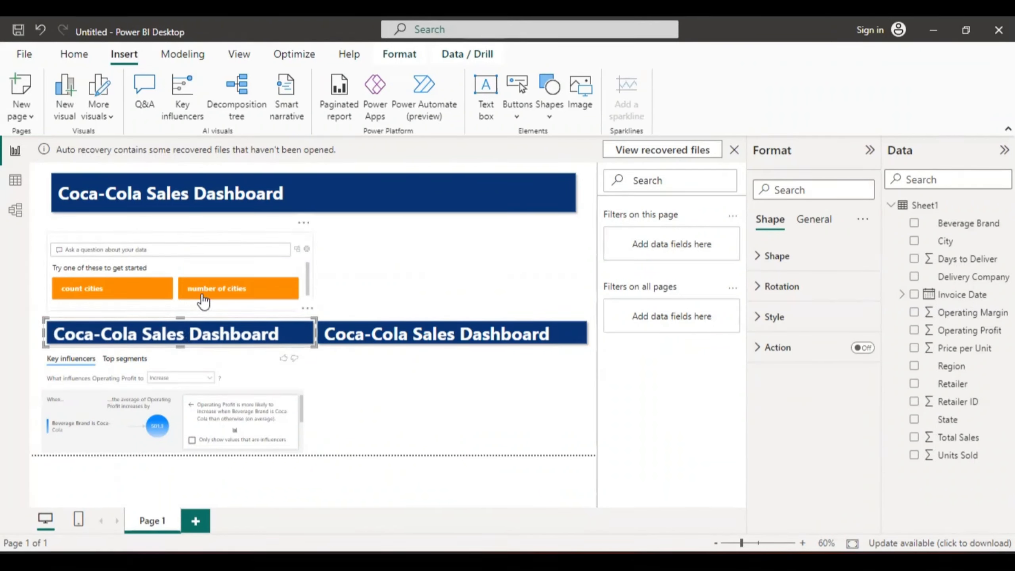
{"action": "left_click", "coordinate": [256, 384]}
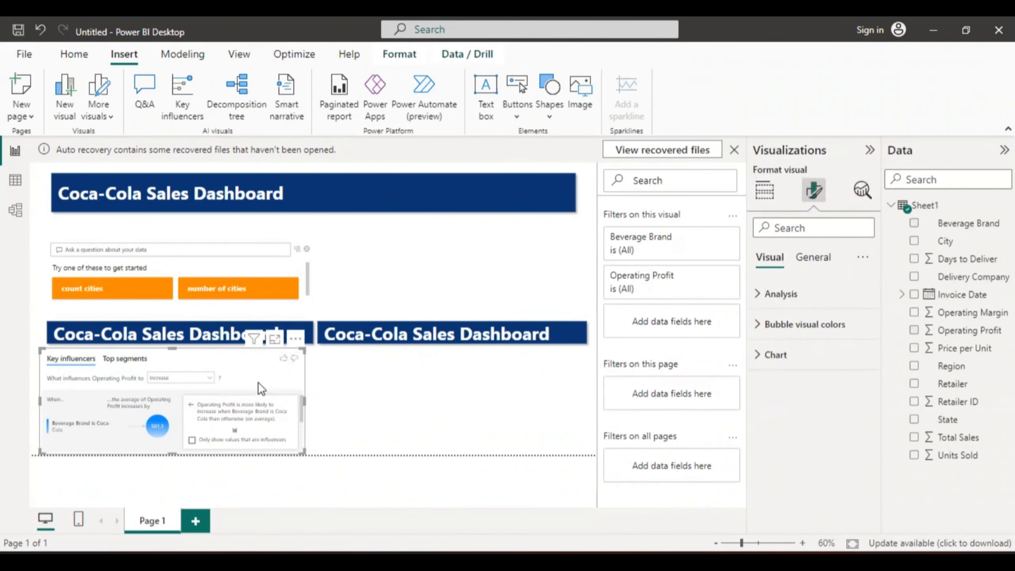
- Show only influencer values in the key influencers visual and narrow it from its left edge to align with the banner above
{"action": "left_click", "coordinate": [193, 440]}
{"action": "left_click_drag", "start_coordinate": [39, 398], "coordinate": [46, 405]}
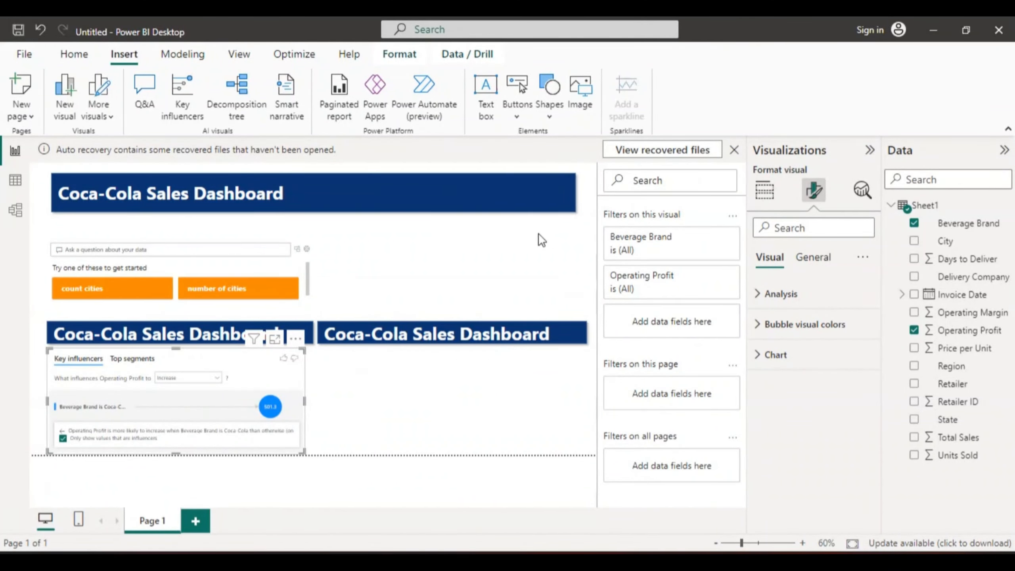
{"action": "left_click", "coordinate": [446, 373]}
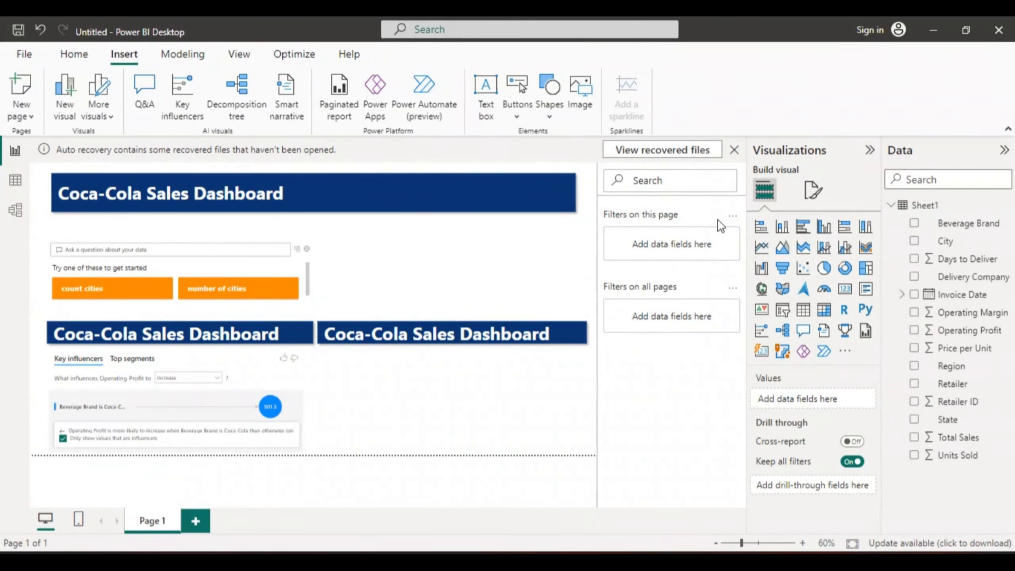
- Add a map visual beneath the right section banner and extend its bottom edge to just above the page boundary
{"action": "left_click", "coordinate": [761, 288]}
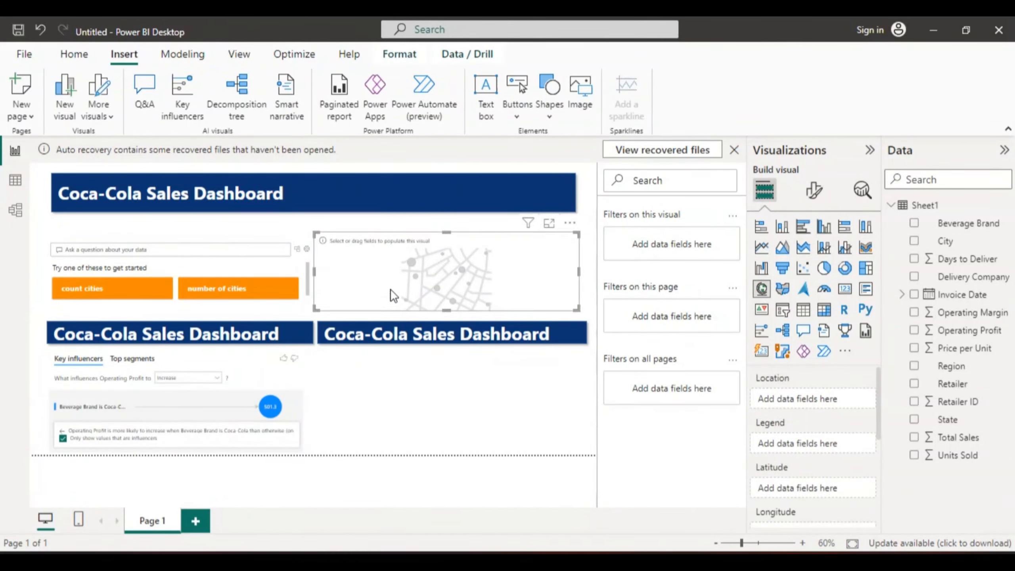
{"action": "left_click_drag", "start_coordinate": [392, 292], "coordinate": [395, 402]}
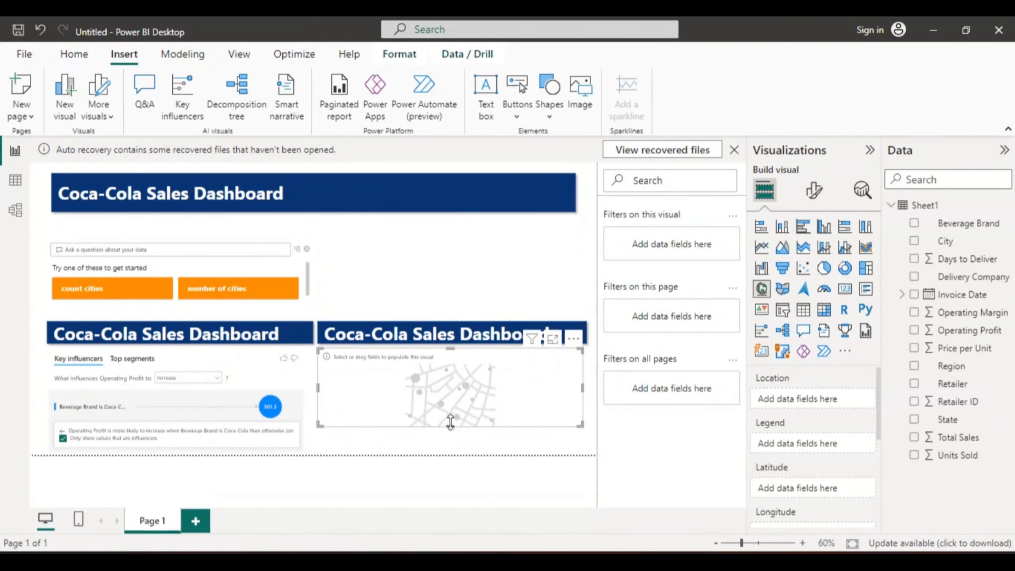
{"action": "left_click", "coordinate": [450, 449]}
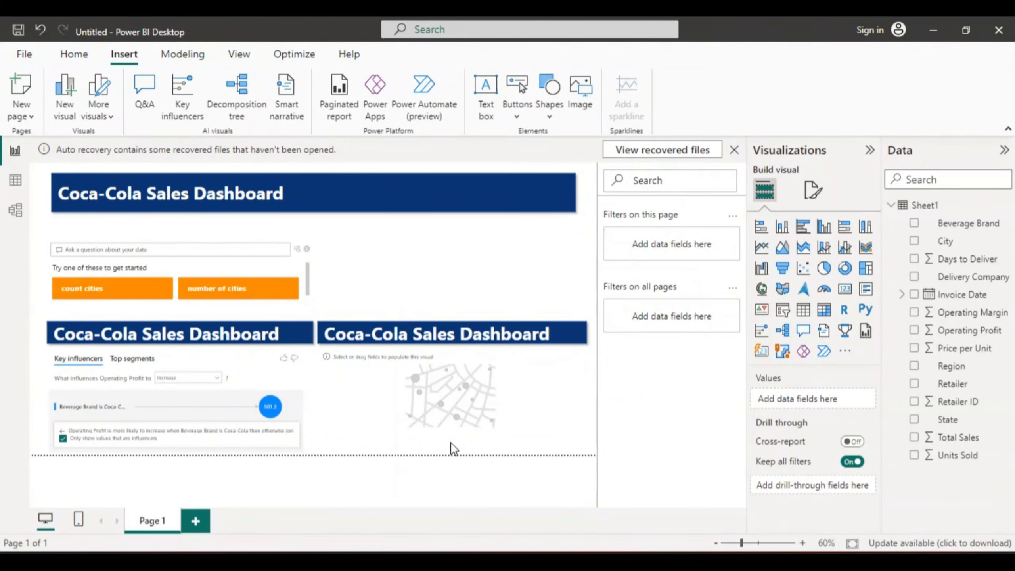
{"action": "left_click", "coordinate": [451, 429]}
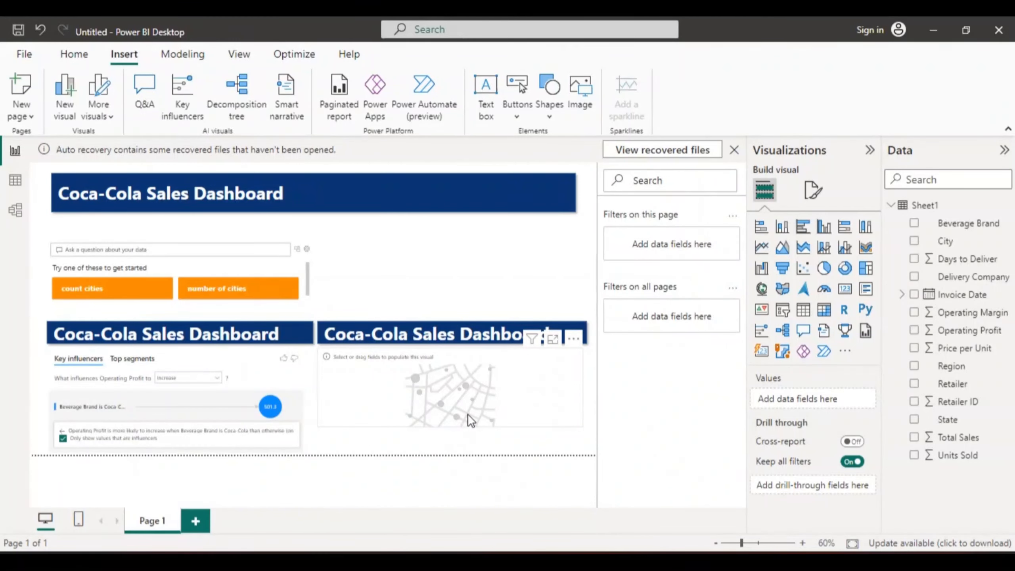
{"action": "left_click", "coordinate": [451, 424]}
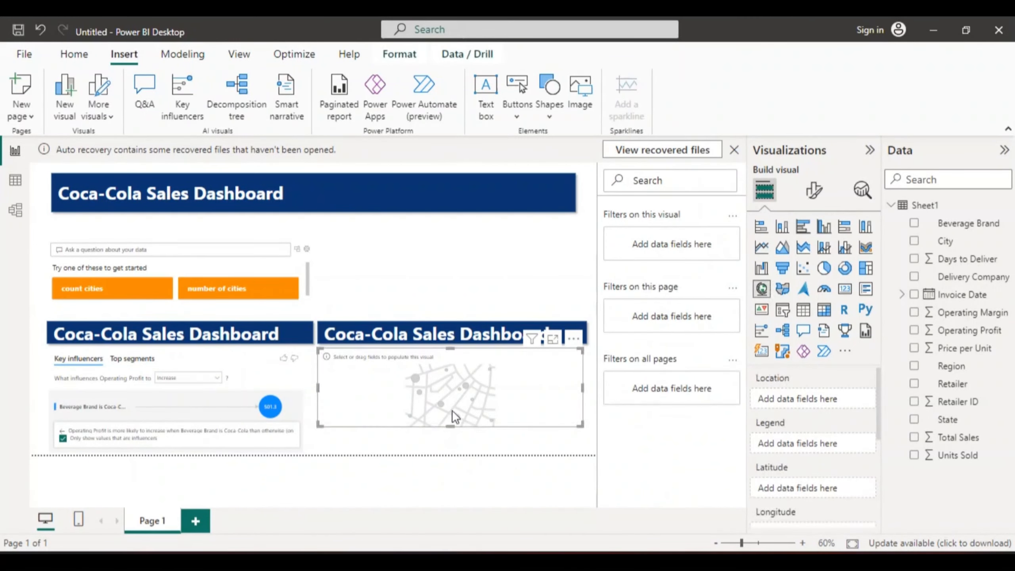
{"action": "left_click_drag", "start_coordinate": [451, 429], "coordinate": [456, 450]}
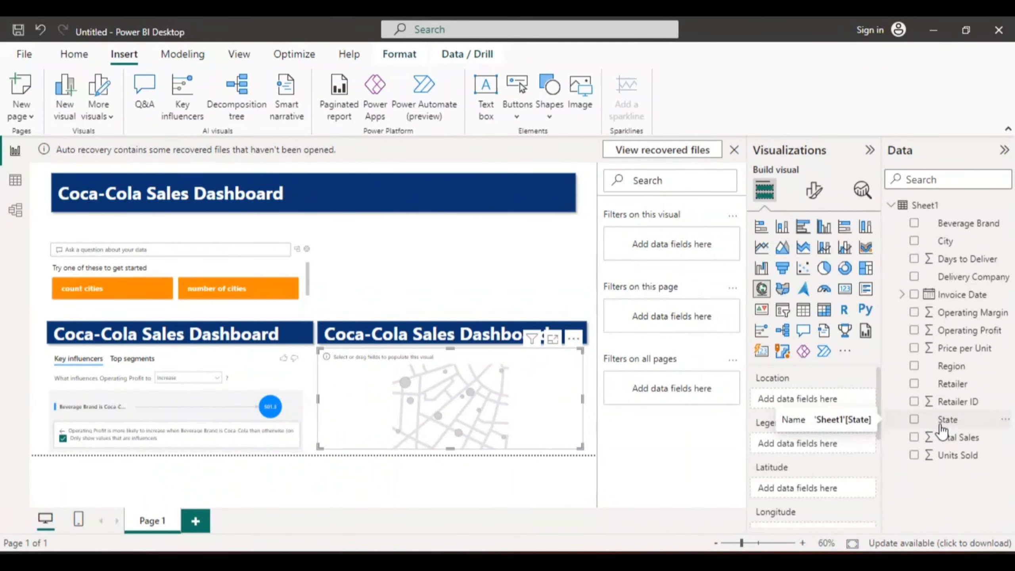
- Plot Total Sales by State on the map and set its bubble size to 15
{"action": "left_click", "coordinate": [915, 420]}
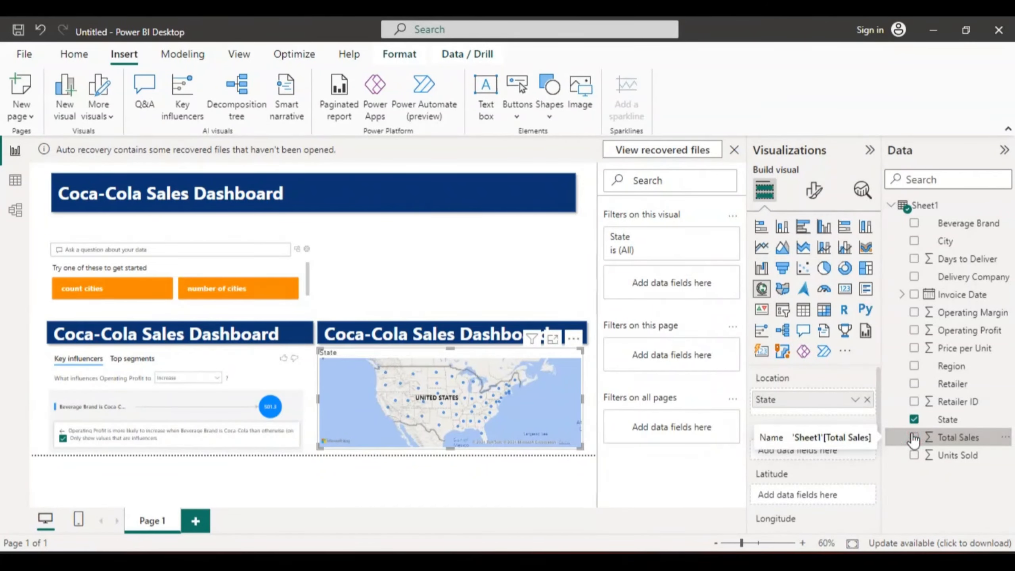
{"action": "left_click", "coordinate": [914, 438]}
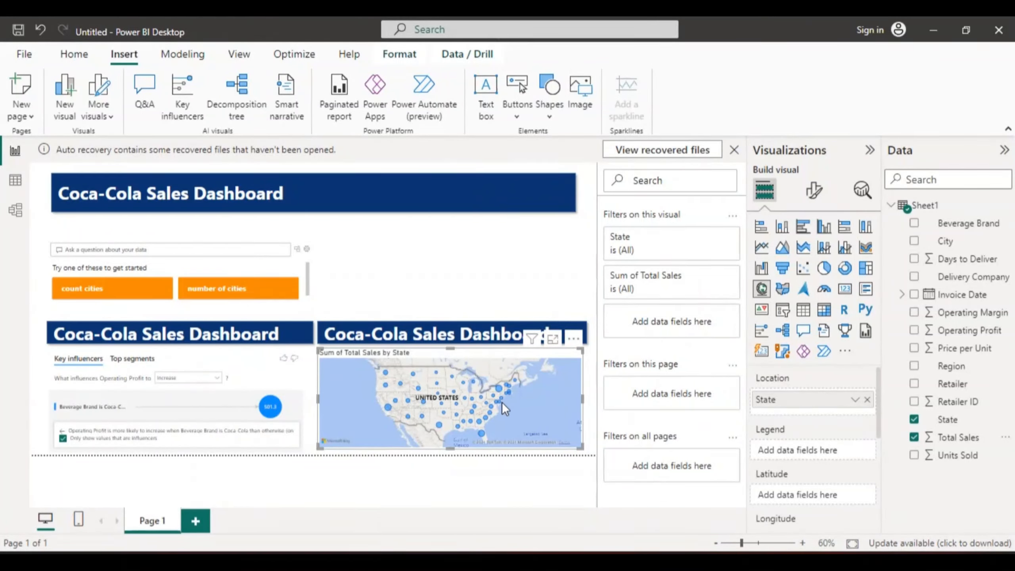
{"action": "left_click", "coordinate": [815, 191]}
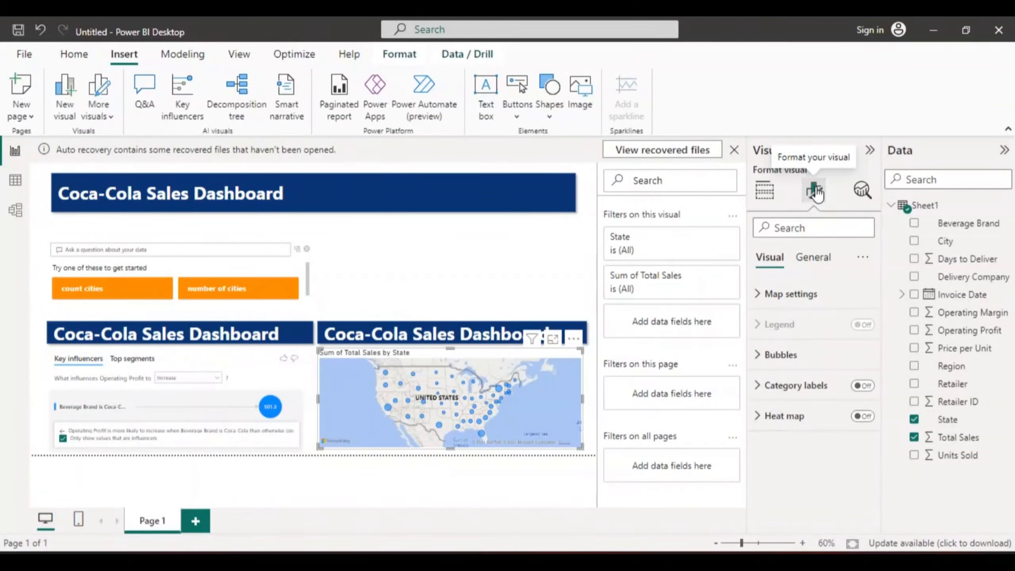
{"action": "left_click", "coordinate": [777, 354]}
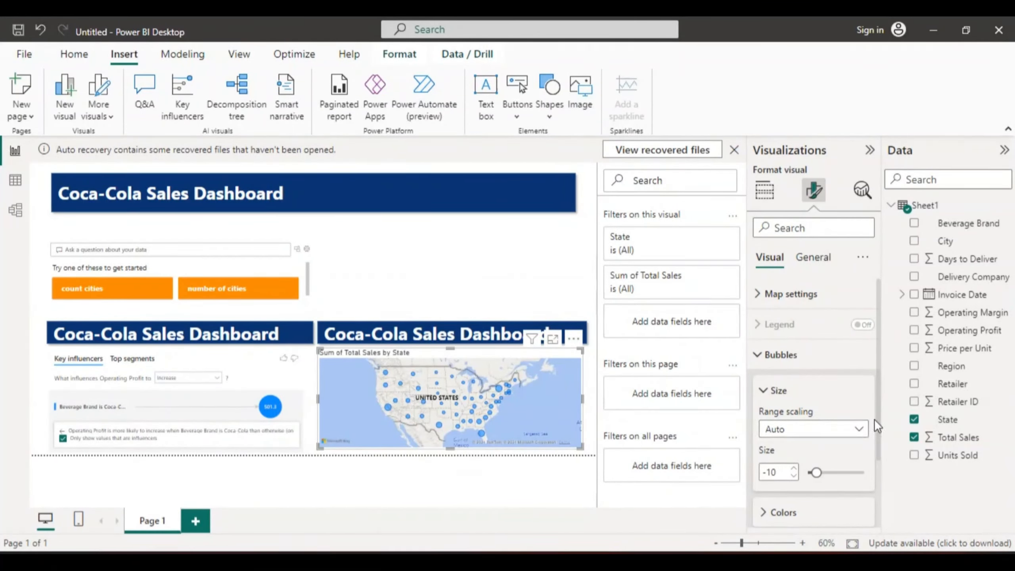
{"action": "mouse_move", "coordinate": [881, 420]}
{"action": "left_mouse_down"}
{"action": "mouse_move", "coordinate": [880, 492]}
{"action": "mouse_move", "coordinate": [878, 429]}
{"action": "left_mouse_up"}
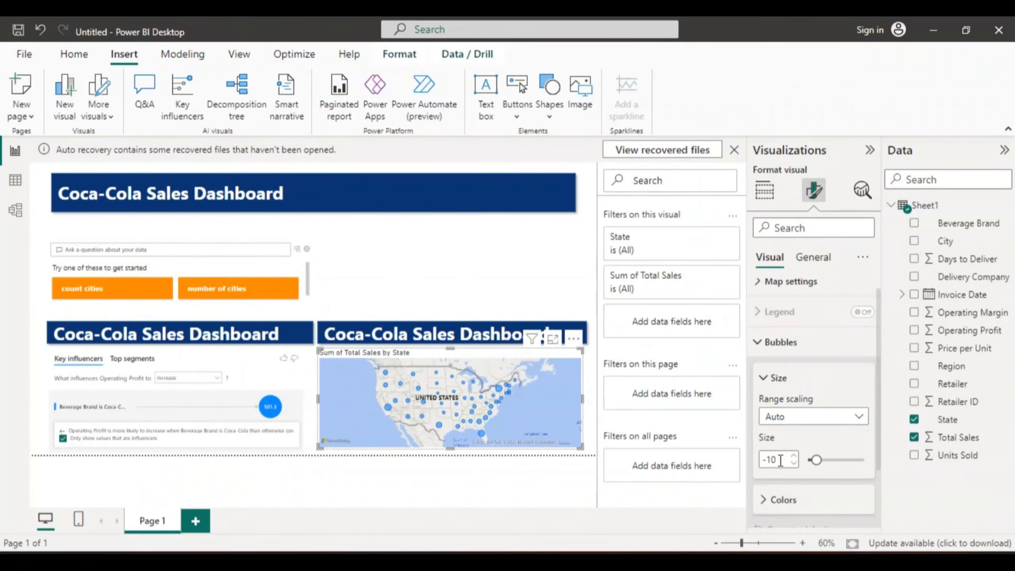
{"action": "double_click", "coordinate": [780, 460]}
{"action": "type", "text": "15"}
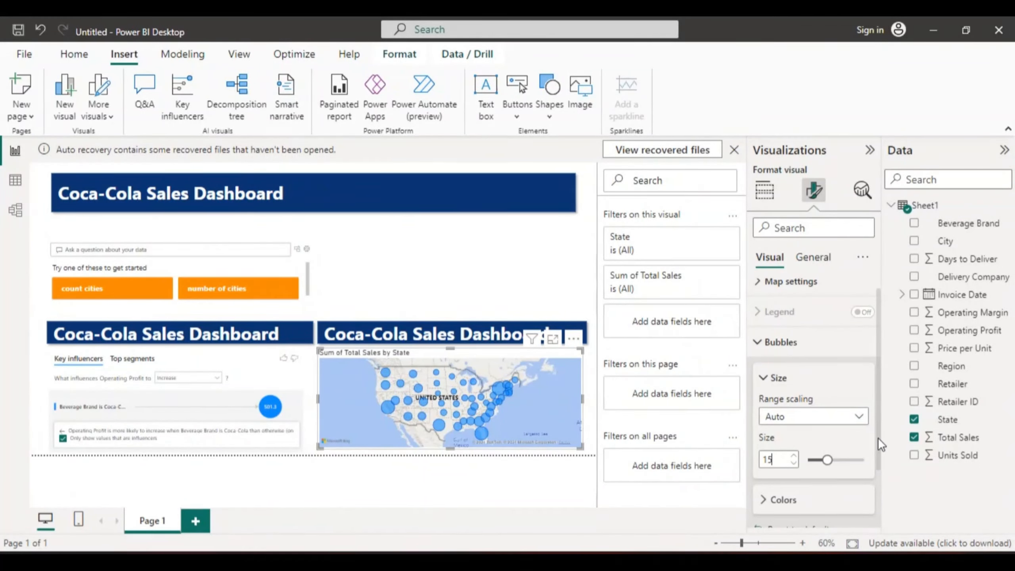
- Examine the map's formatting options, including bubble range scaling, colors and the general effects settings
{"action": "scroll", "coordinate": [878, 438], "scroll_direction": "down", "scroll_amount": 3}
{"action": "scroll", "coordinate": [878, 440], "scroll_direction": "up", "scroll_amount": 2}
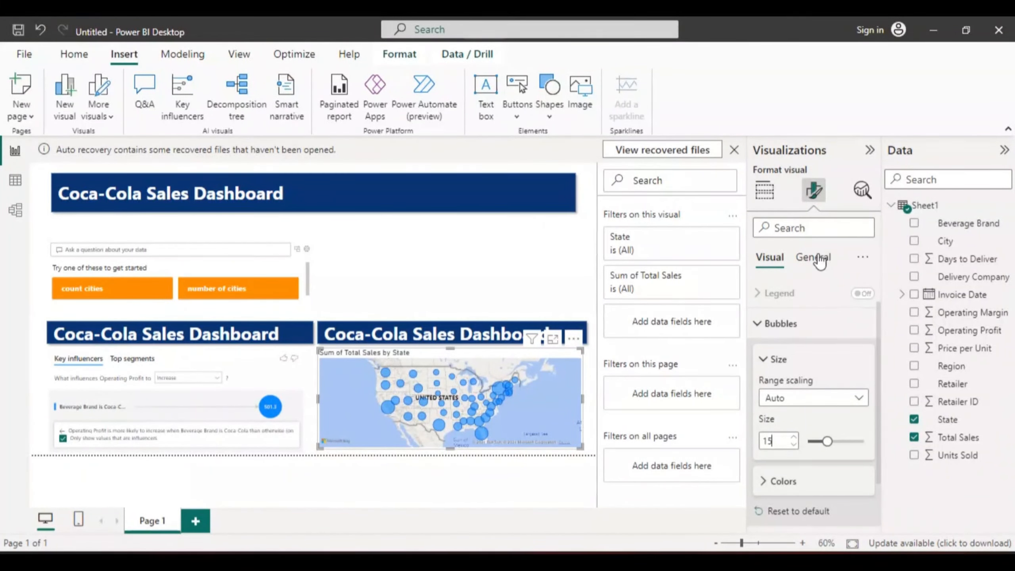
{"action": "left_click", "coordinate": [814, 254]}
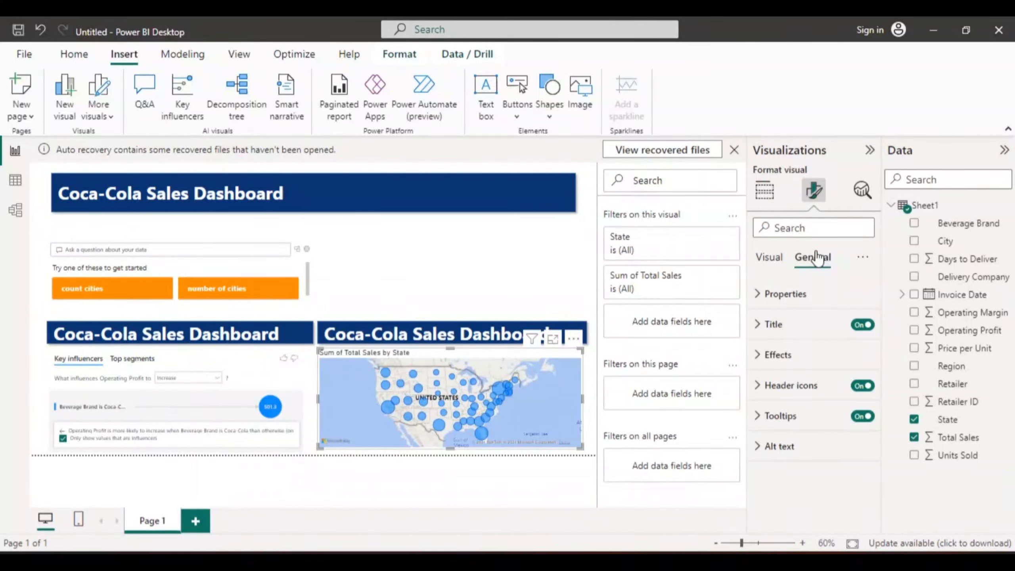
{"action": "left_click", "coordinate": [772, 258]}
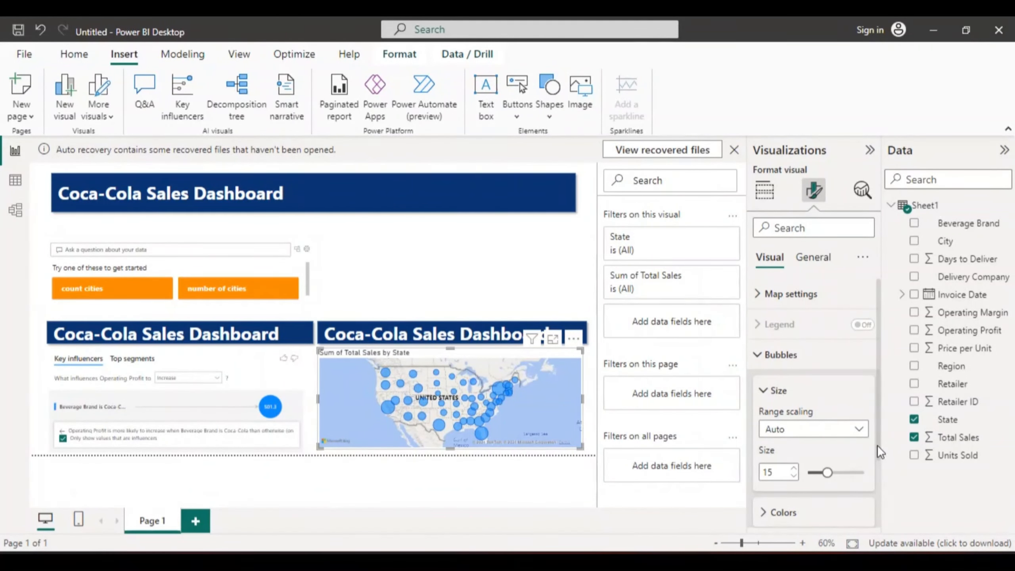
{"action": "left_click_drag", "start_coordinate": [877, 445], "coordinate": [876, 530]}
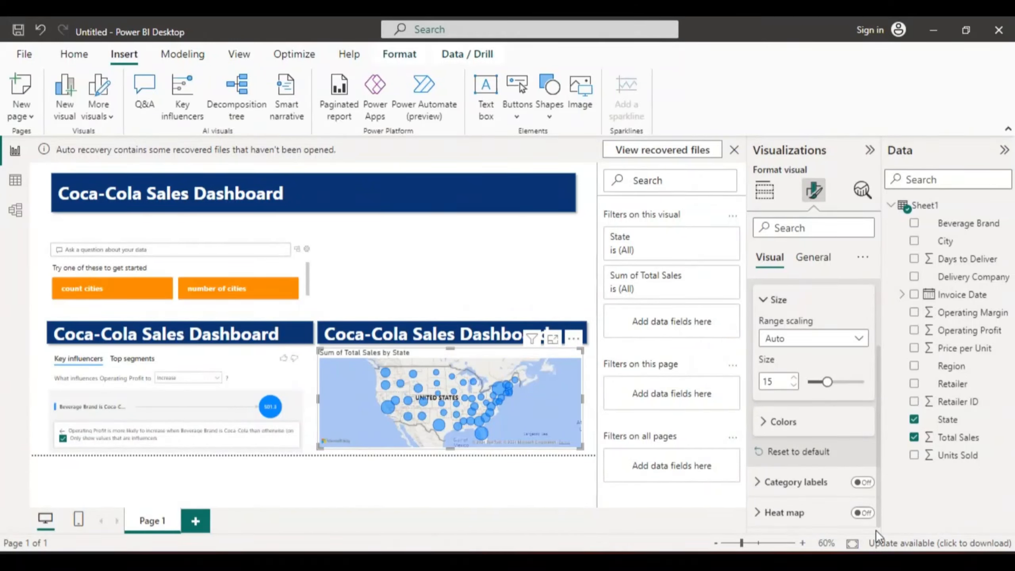
{"action": "left_click_drag", "start_coordinate": [876, 531], "coordinate": [876, 472]}
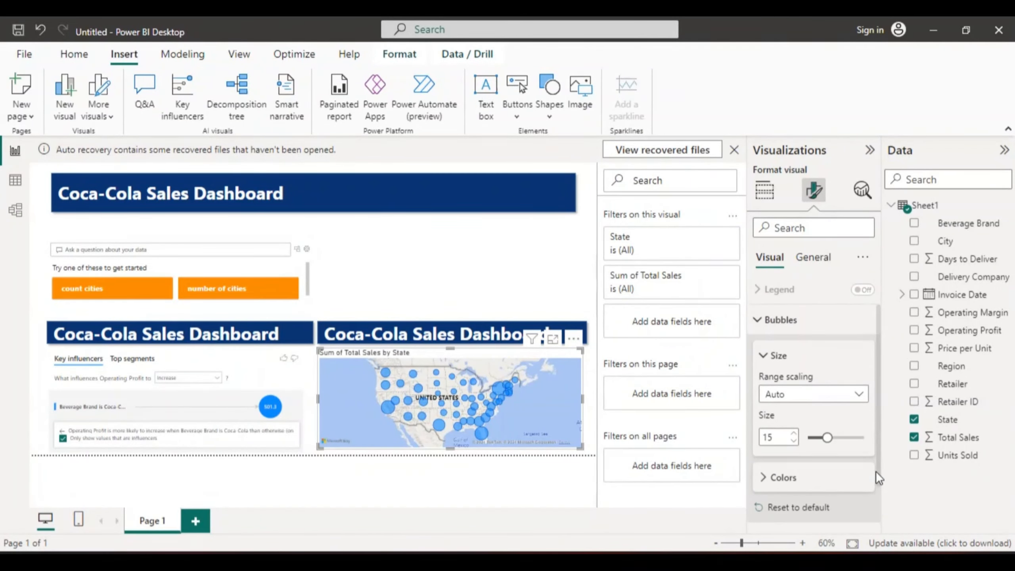
{"action": "left_click", "coordinate": [861, 395]}
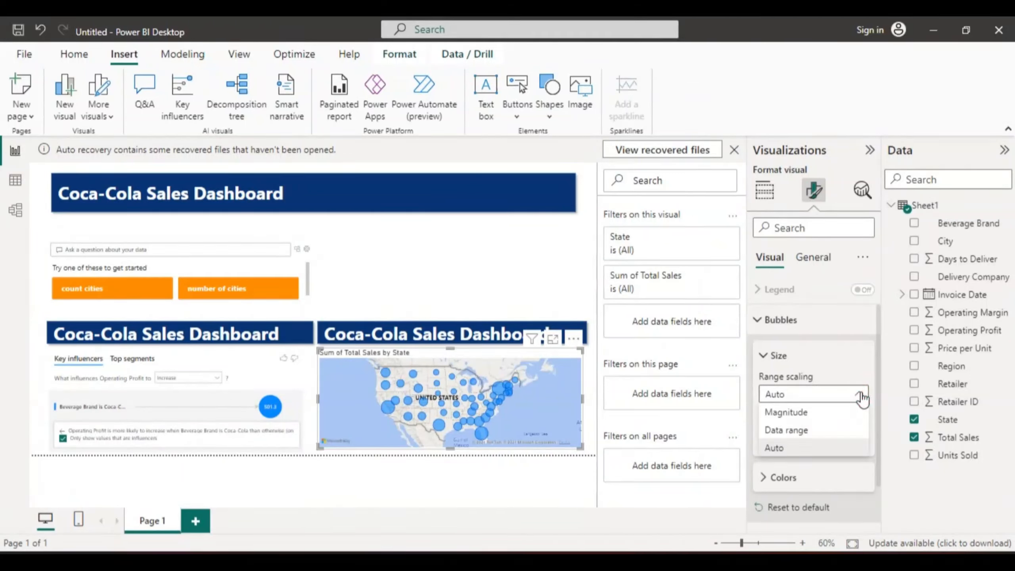
{"action": "left_click", "coordinate": [861, 396]}
{"action": "left_click", "coordinate": [862, 396]}
{"action": "left_click", "coordinate": [762, 320]}
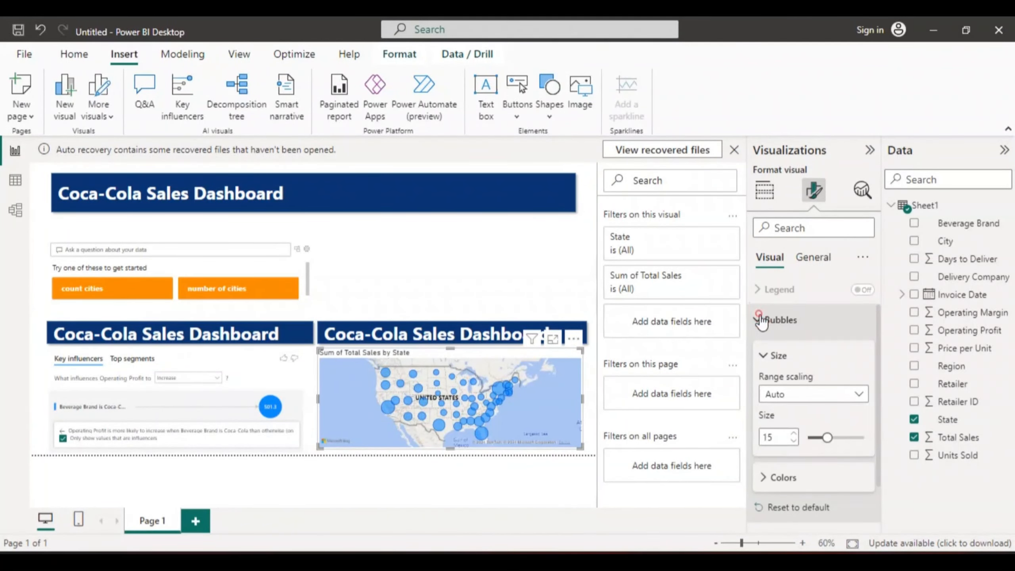
{"action": "left_click", "coordinate": [816, 258]}
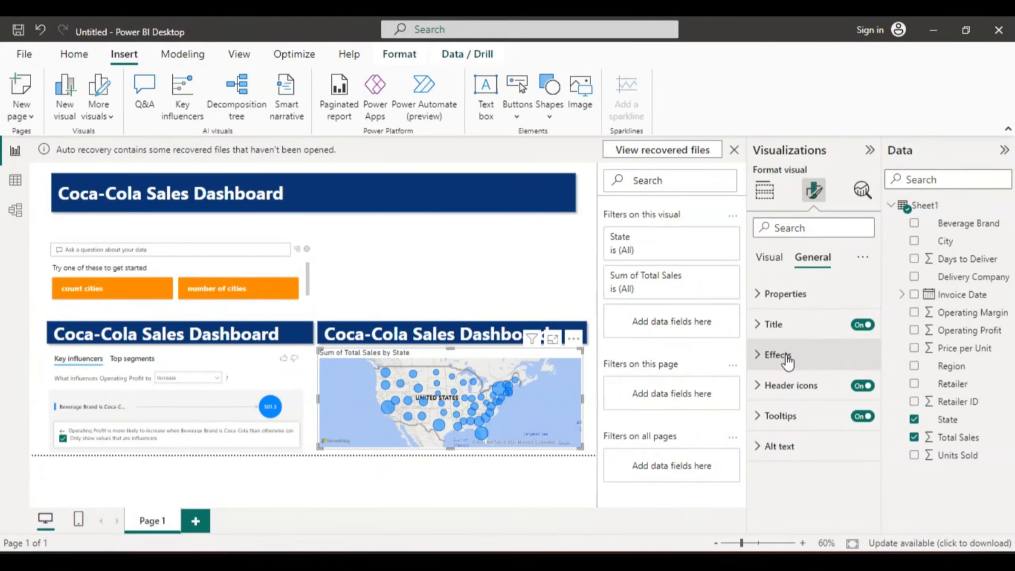
{"action": "left_click", "coordinate": [770, 361]}
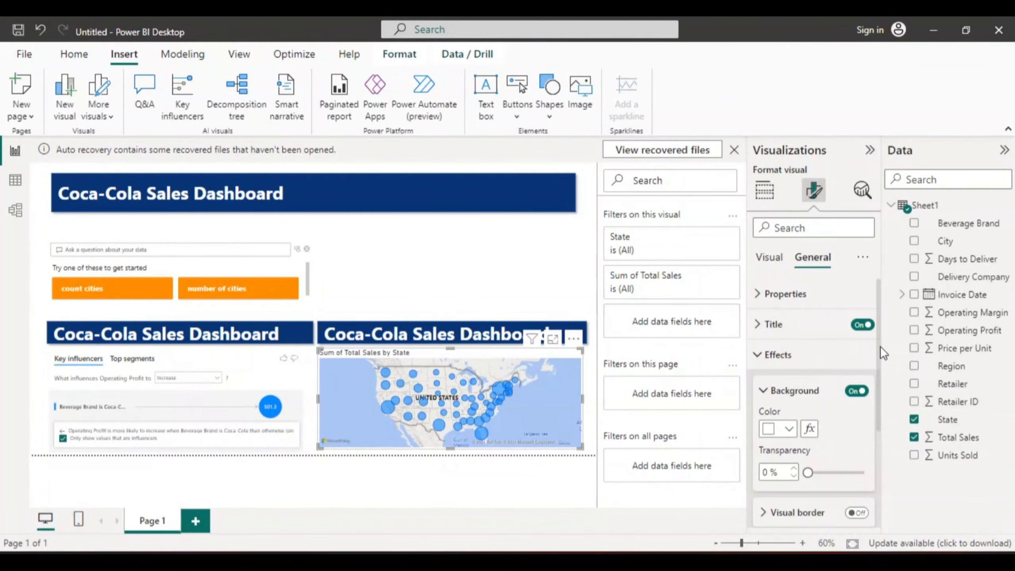
{"action": "mouse_move", "coordinate": [881, 346]}
{"action": "left_mouse_down"}
{"action": "mouse_move", "coordinate": [882, 457]}
{"action": "mouse_move", "coordinate": [877, 327]}
{"action": "left_mouse_up"}
{"action": "left_click", "coordinate": [768, 257]}
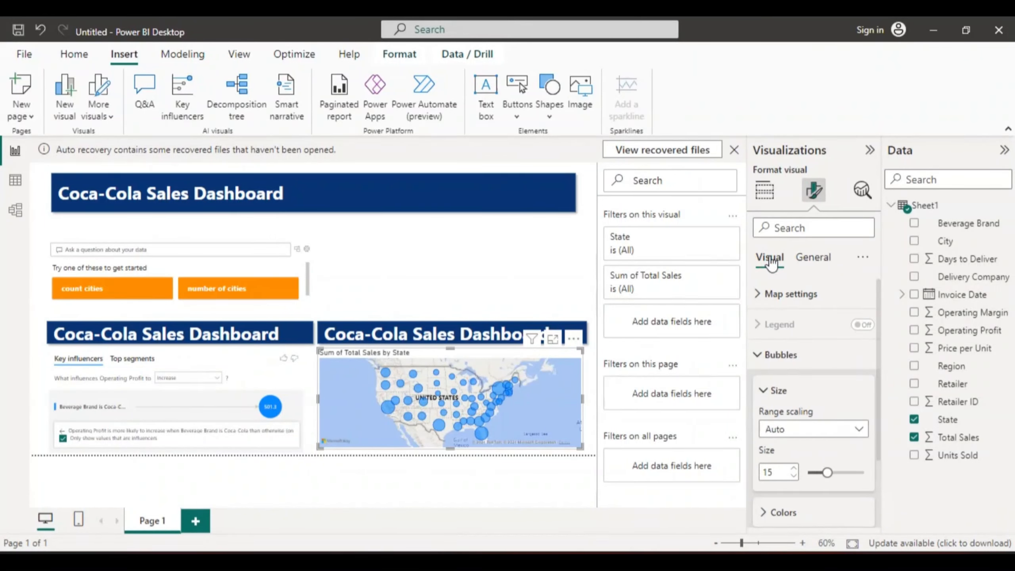
- Turn on the zoom buttons in the map's control settings
{"action": "left_click", "coordinate": [774, 294]}
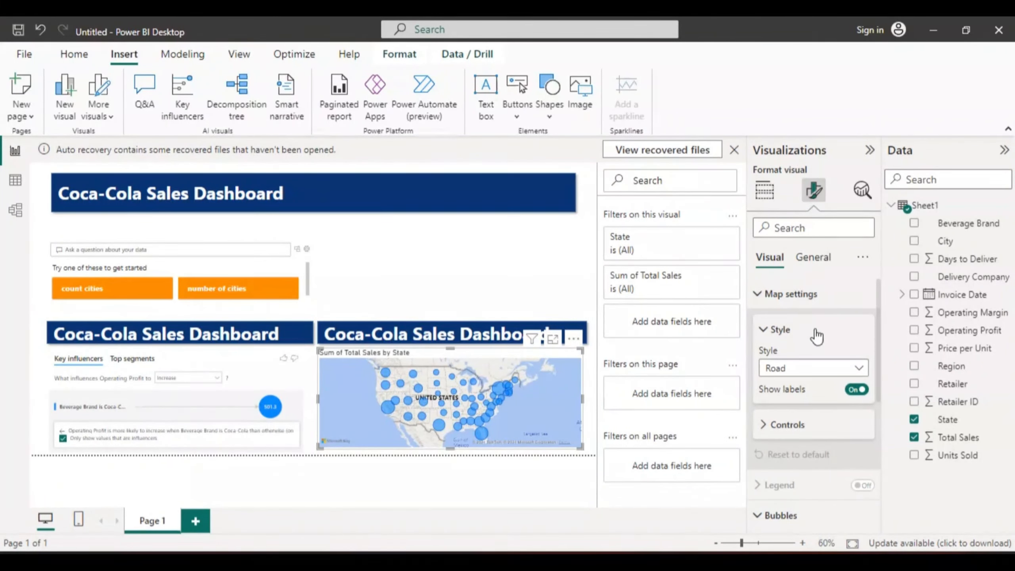
{"action": "left_click", "coordinate": [765, 425]}
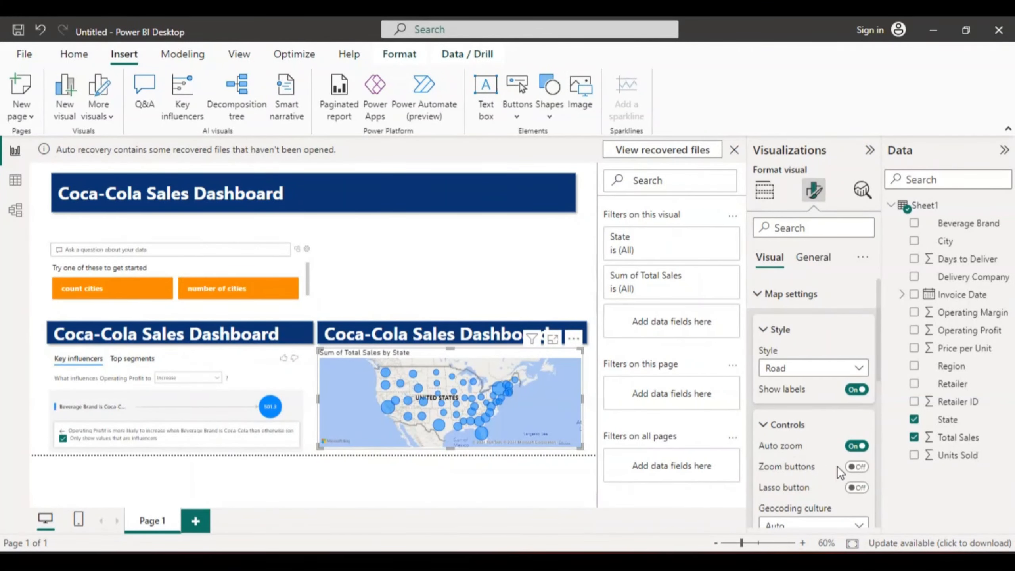
{"action": "left_click", "coordinate": [859, 466]}
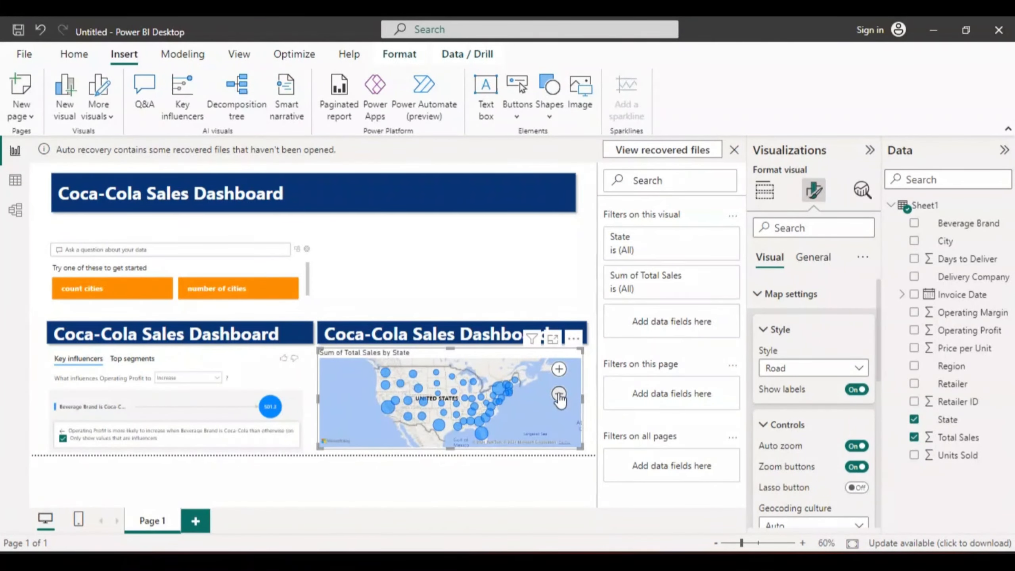
- Test the map's zoom controls by zooming out and in over the United States
{"action": "left_click", "coordinate": [560, 392]}
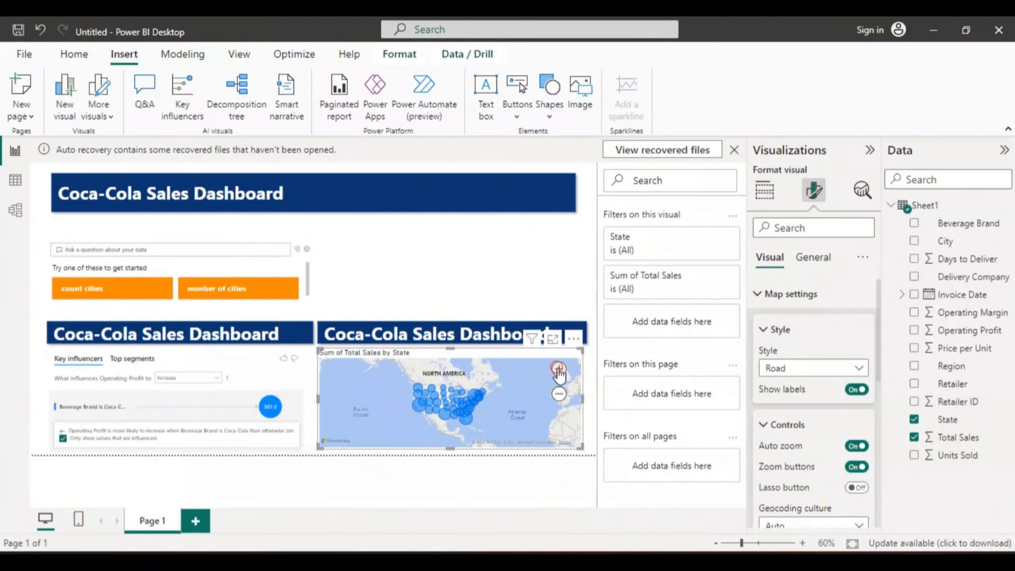
{"action": "left_click", "coordinate": [559, 370]}
{"action": "left_click", "coordinate": [559, 370]}
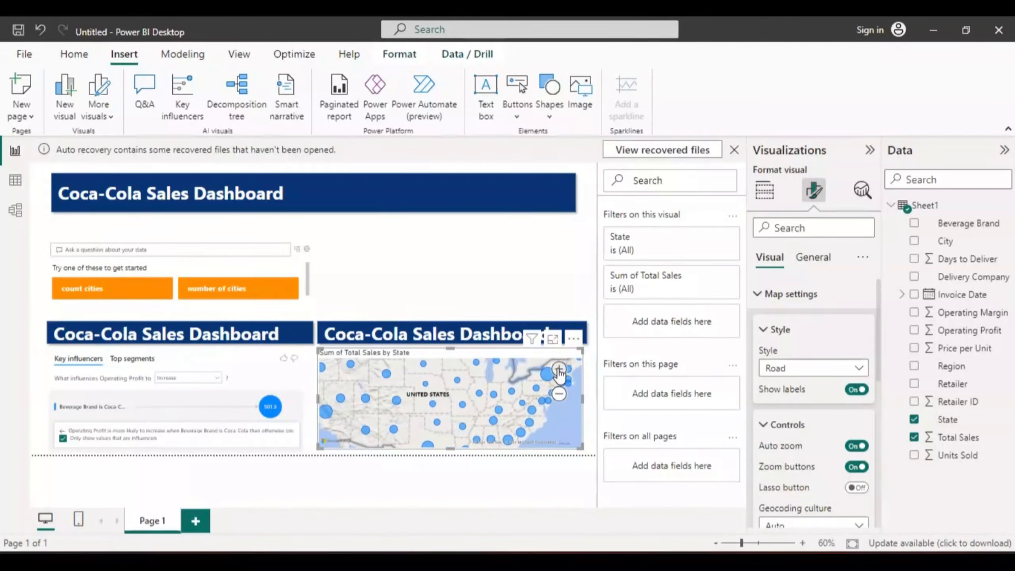
{"action": "left_click", "coordinate": [559, 370]}
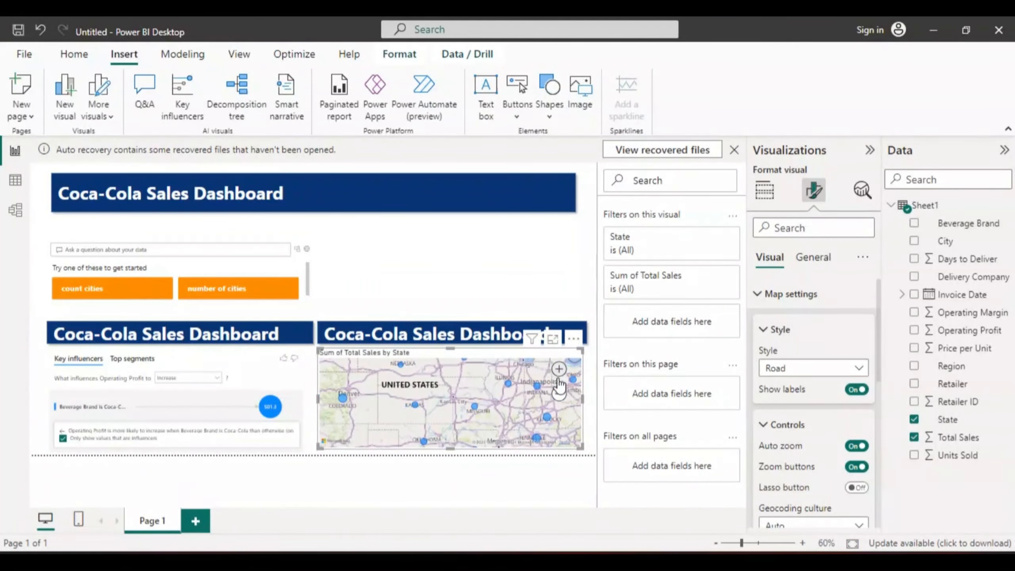
{"action": "left_click", "coordinate": [559, 394]}
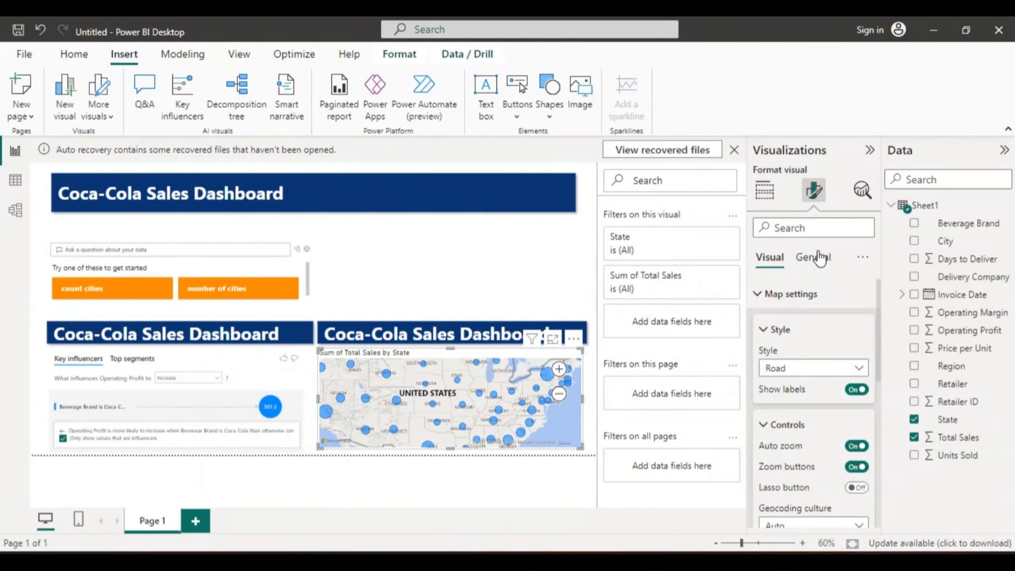
- Turn off the map's title and zoom the map in one level on the United States
{"action": "left_click", "coordinate": [817, 252]}
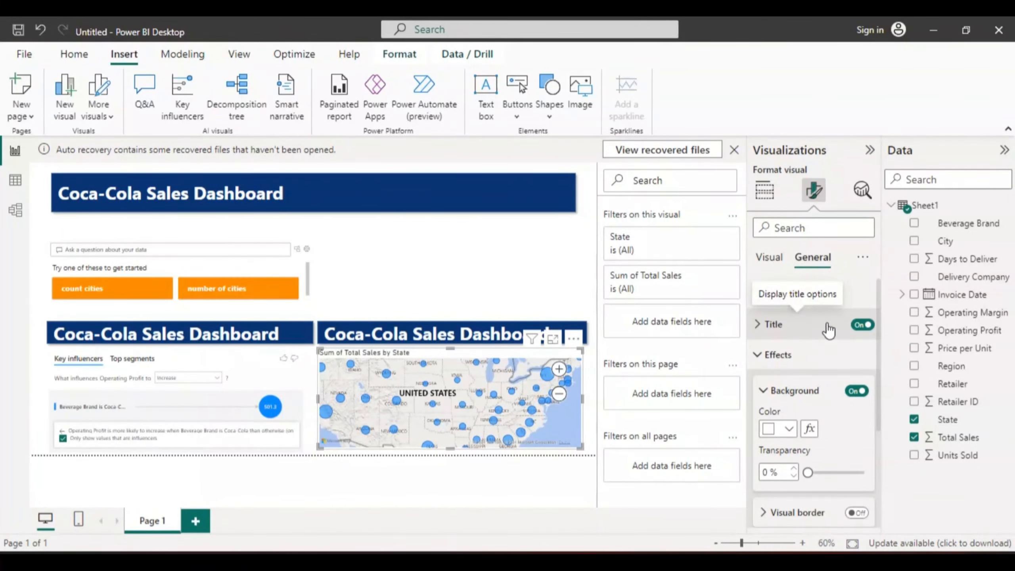
{"action": "left_click", "coordinate": [863, 324]}
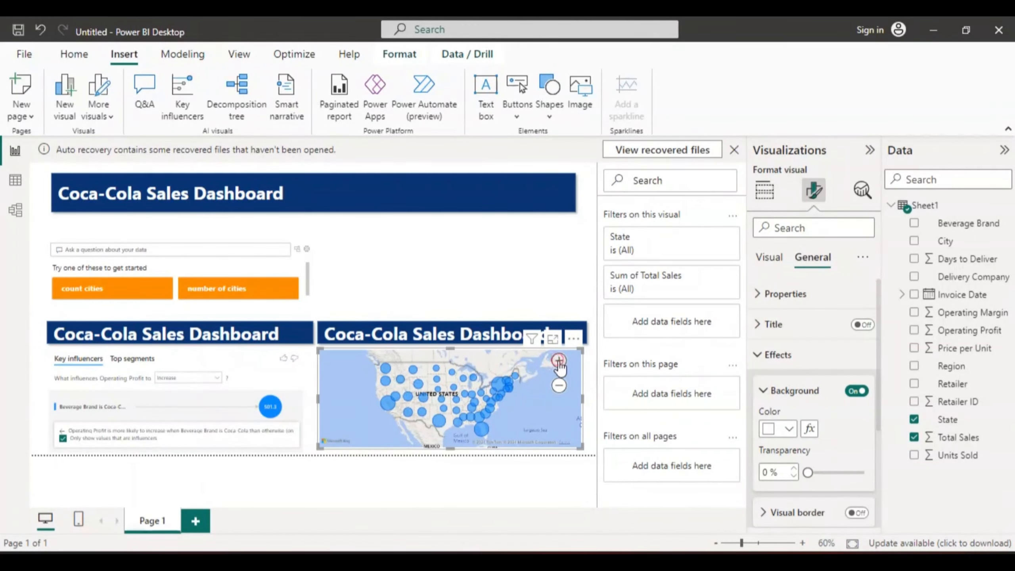
{"action": "left_click", "coordinate": [560, 362]}
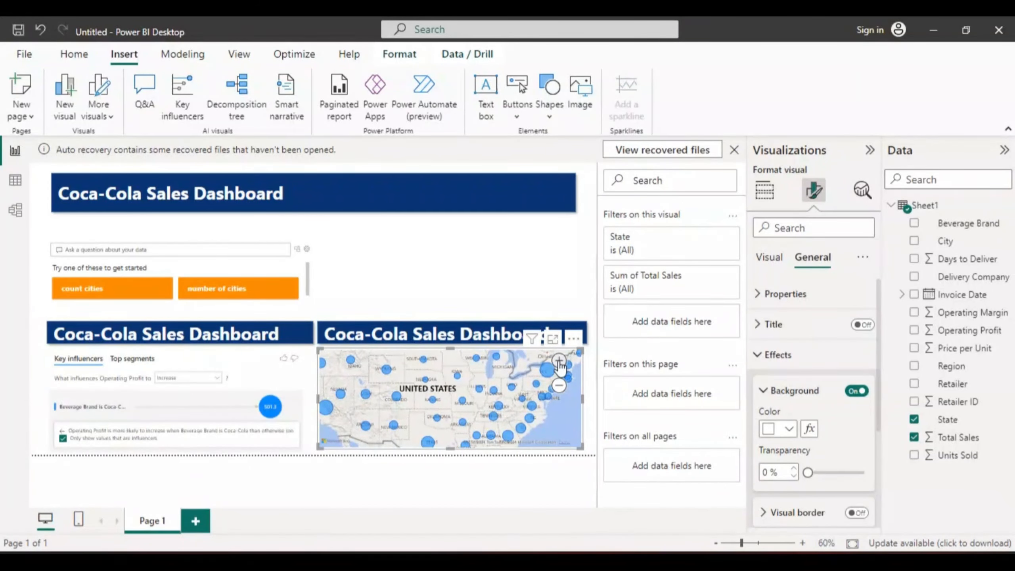
{"action": "left_click", "coordinate": [474, 253]}
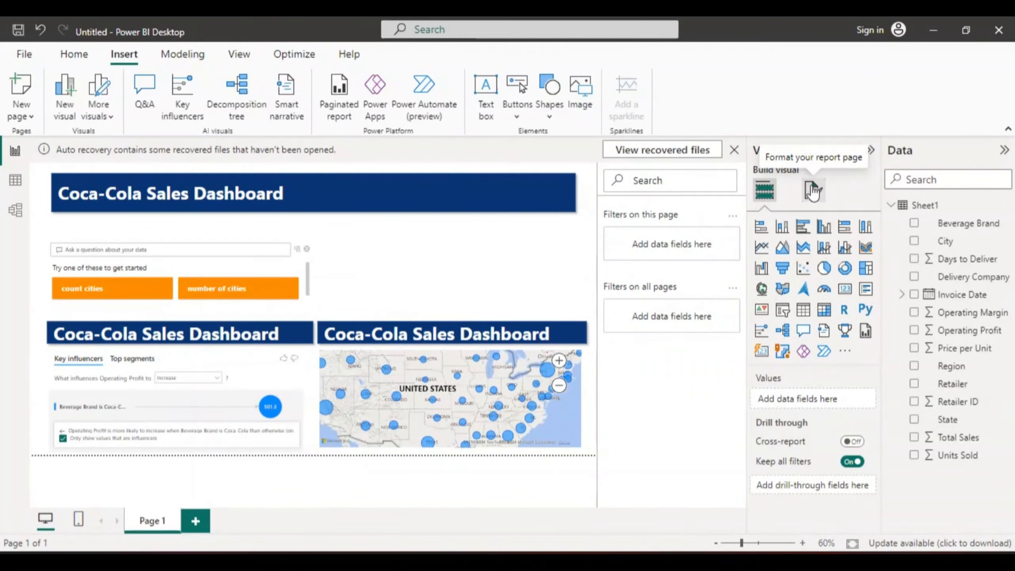
{"action": "left_click", "coordinate": [813, 191]}
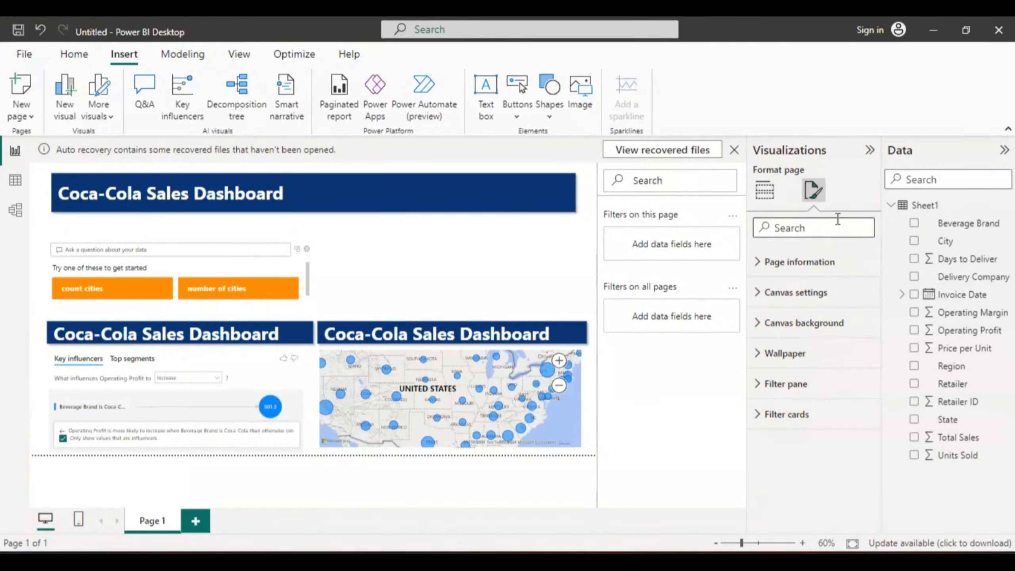
{"action": "left_click", "coordinate": [483, 267]}
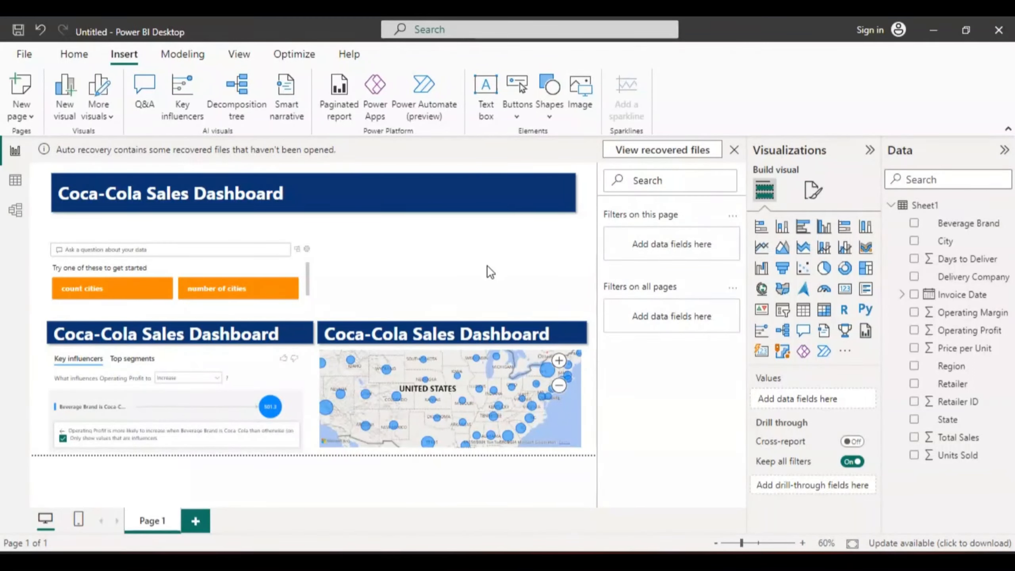
- Clear the existing text from the banner above the map
{"action": "left_click", "coordinate": [481, 332]}
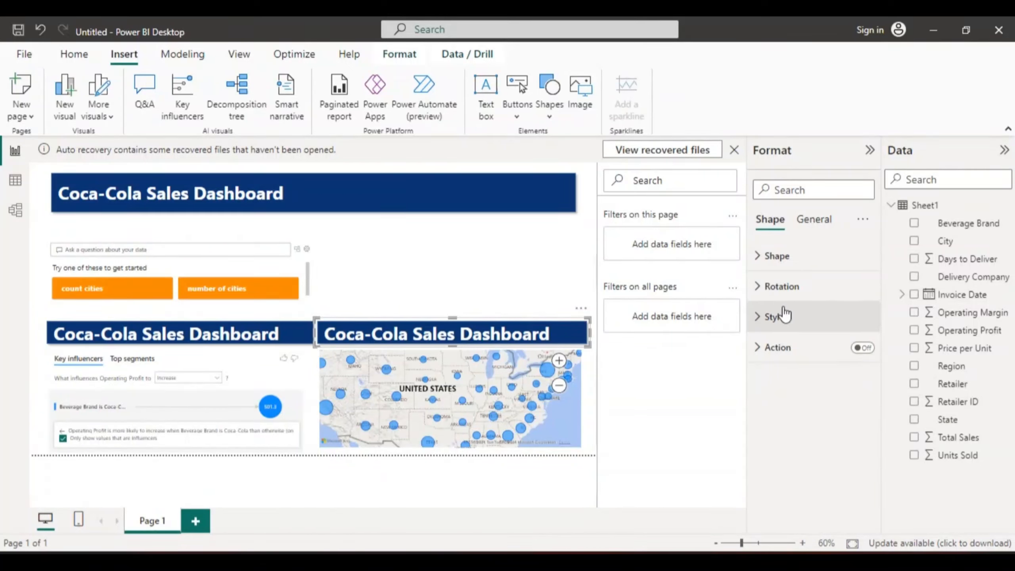
{"action": "left_click", "coordinate": [774, 319]}
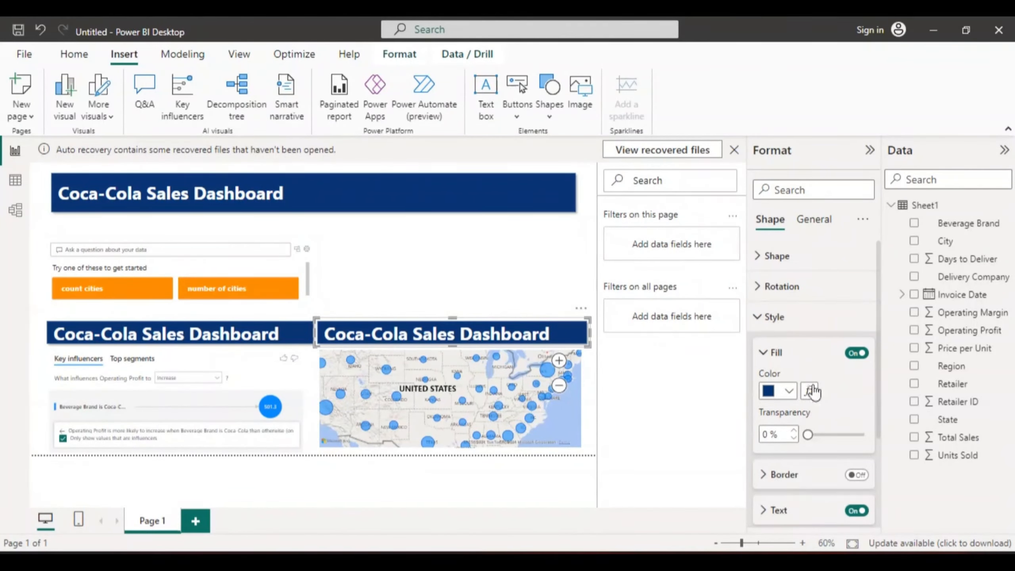
{"action": "left_click", "coordinate": [763, 511]}
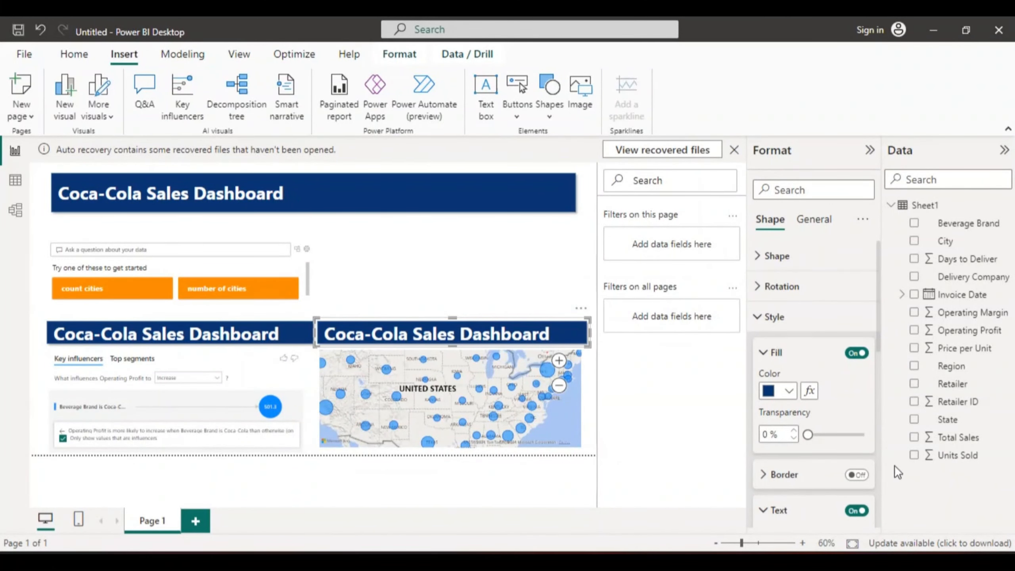
{"action": "left_click_drag", "start_coordinate": [878, 344], "coordinate": [878, 401]}
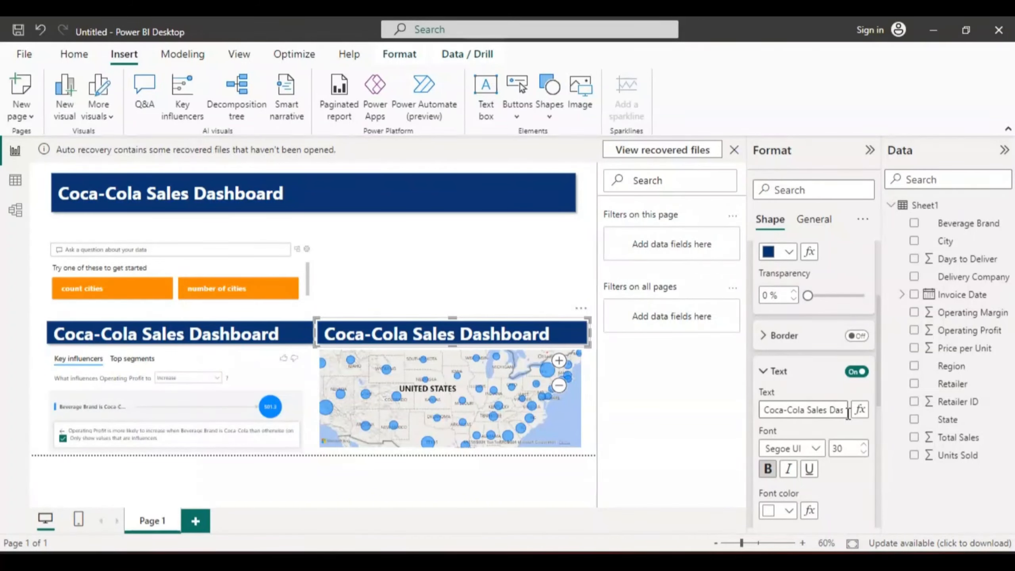
{"action": "left_click", "coordinate": [843, 410]}
{"action": "left_click", "coordinate": [843, 410]}
{"action": "key", "text": "BackSpace"}
{"action": "key", "text": "BackSpace"}
{"action": "key", "text": "BackSpace"}
{"action": "key", "text": "BackSpace"}
{"action": "key", "text": "BackSpace"}
{"action": "key", "text": "BackSpace"}
{"action": "key", "text": "BackSpace"}
{"action": "key", "text": "BackSpace"}
{"action": "key", "text": "BackSpace"}
{"action": "key", "text": "BackSpace"}
{"action": "key", "text": "BackSpace"}
{"action": "key", "text": "BackSpace"}
{"action": "key", "text": "BackSpace"}
{"action": "key", "text": "BackSpace"}
{"action": "key", "text": "BackSpace"}
{"action": "key", "text": "BackSpace"}
{"action": "key", "text": "BackSpace"}
{"action": "key", "text": "BackSpace"}
{"action": "key", "text": "BackSpace"}
{"action": "key", "text": "BackSpace"}
{"action": "key", "text": "BackSpace"}
{"action": "key", "text": "BackSpace"}
{"action": "key", "text": "BackSpace"}
{"action": "key", "text": "BackSpace"}
{"action": "key", "text": "BackSpace"}
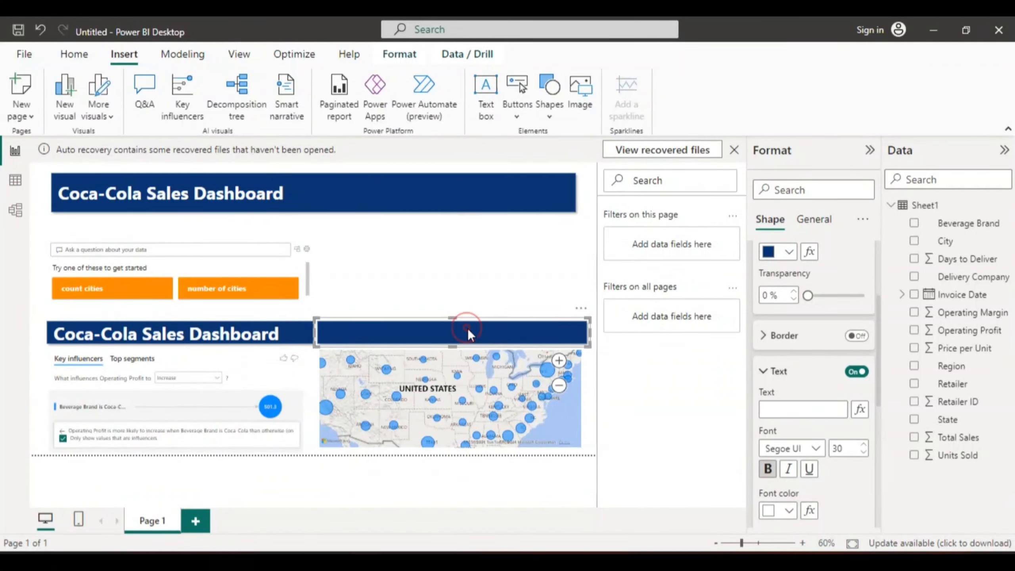
- Enter "Coca_Coal Sales per State" as the text of the banner above the map
{"action": "left_click", "coordinate": [770, 412]}
{"action": "type", "text": "Co"}
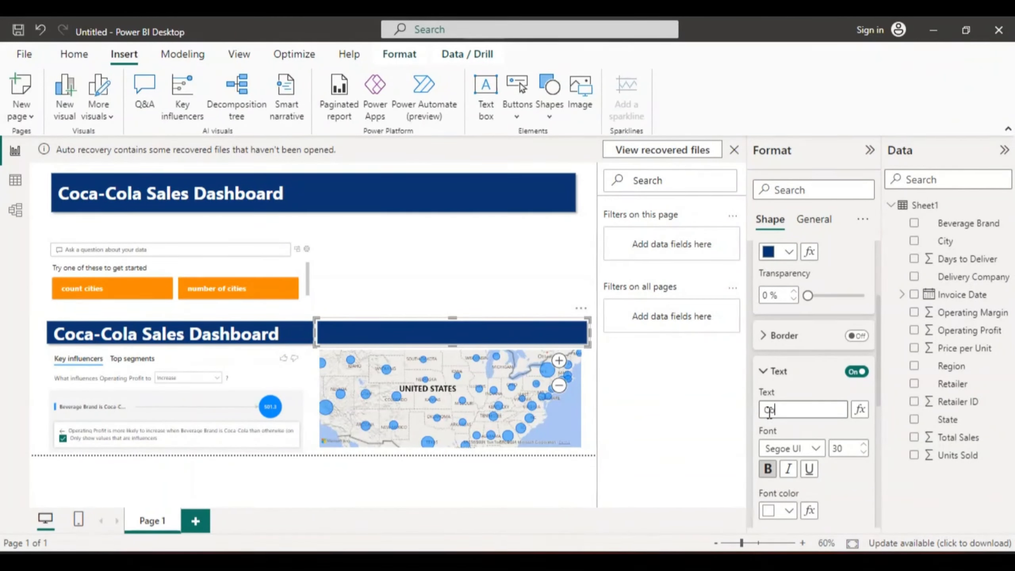
{"action": "type", "text": "cal"}
{"action": "key", "text": "BackSpace"}
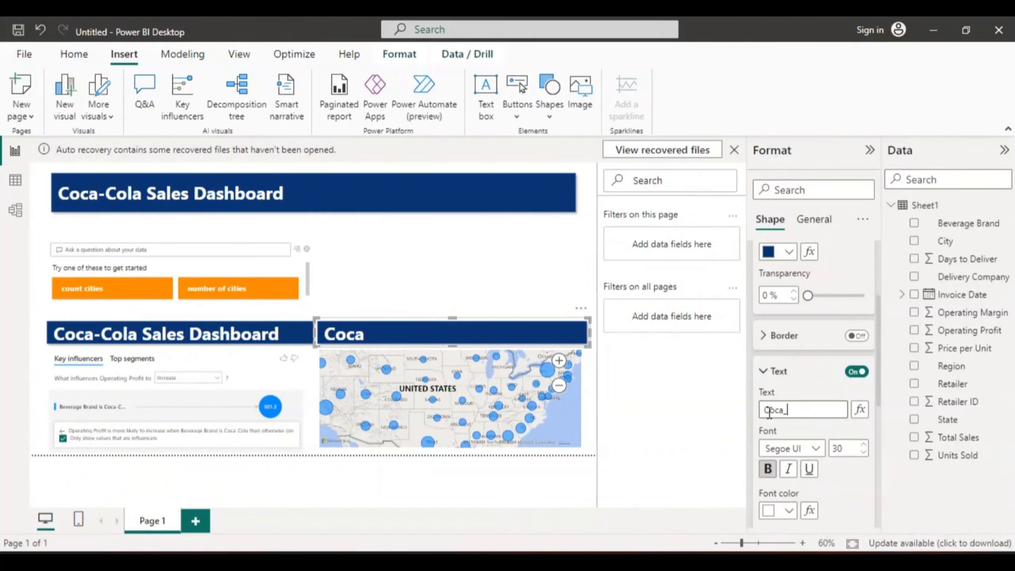
{"action": "type", "text": "Coal Sales"}
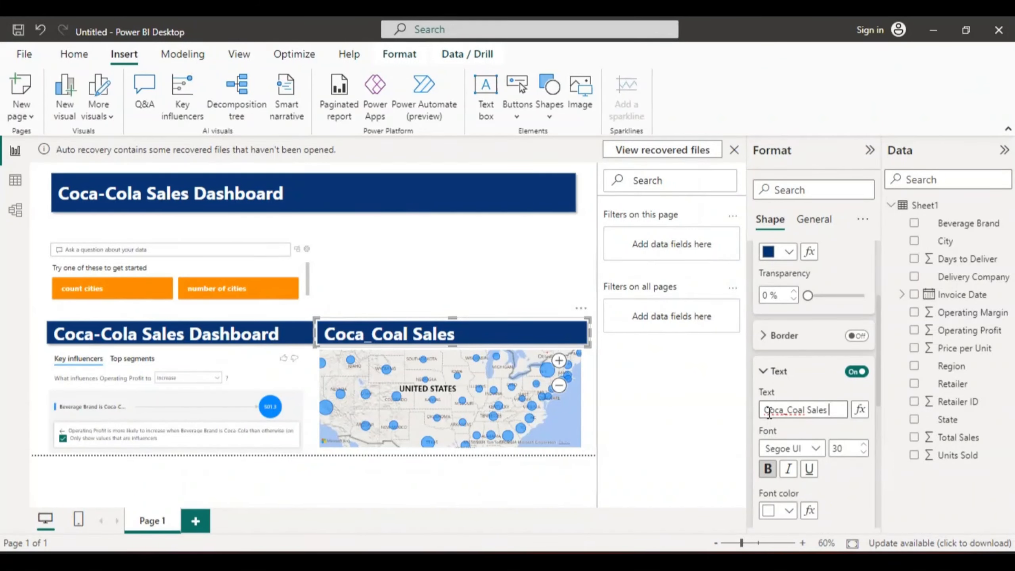
{"action": "type", "text": "per"}
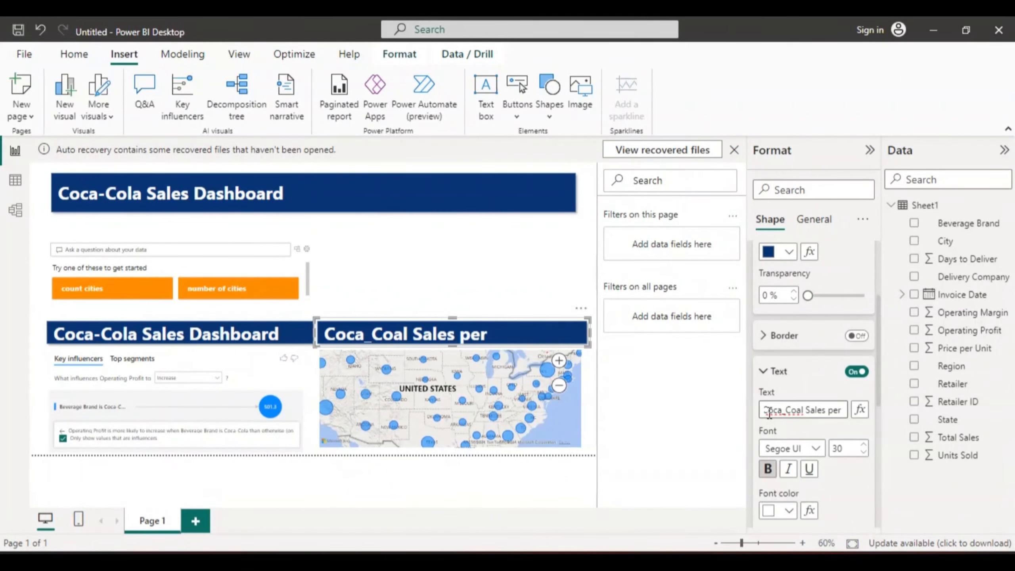
{"action": "type", "text": " Sta"}
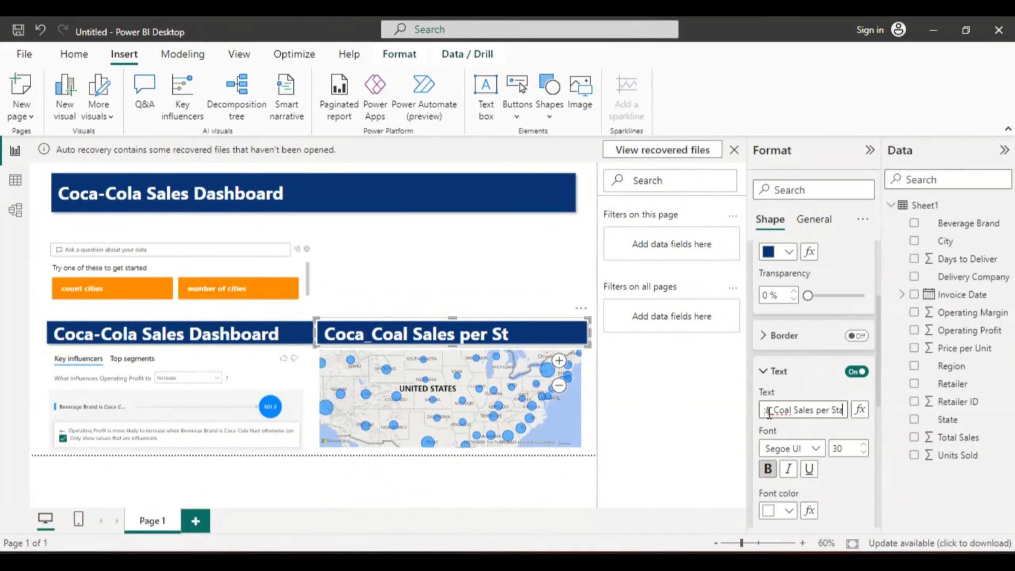
{"action": "type", "text": "te"}
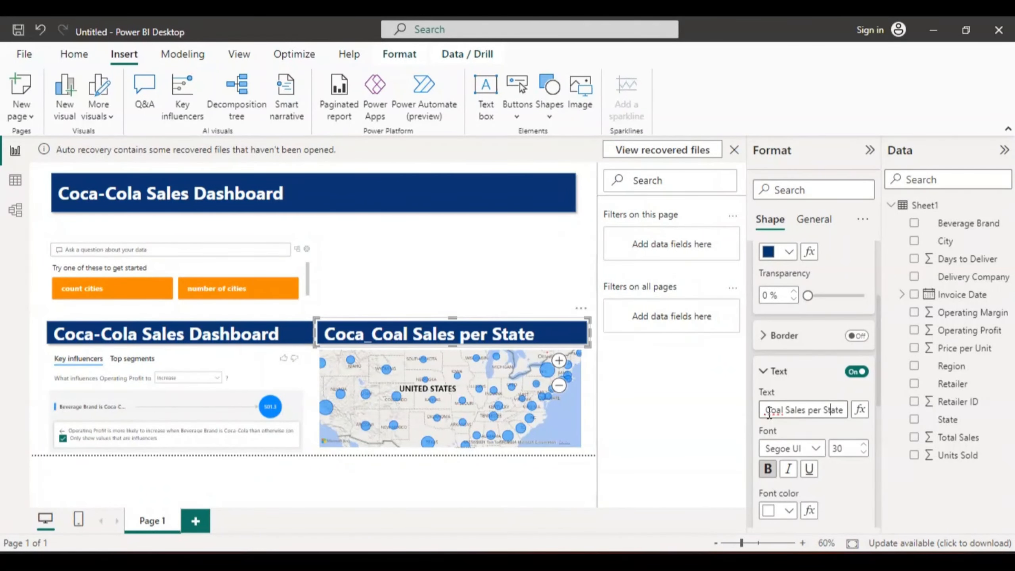
- Correct the map banner's text to "Coca-Coal Sales Per State", capitalizing "Per" and replacing the underscore with a hyphen
{"action": "key", "text": "Left"}
{"action": "key", "text": "Left"}
{"action": "key", "text": "Left"}
{"action": "key", "text": "Left"}
{"action": "key", "text": "Left"}
{"action": "key", "text": "BackSpace"}
{"action": "type", "text": "P"}
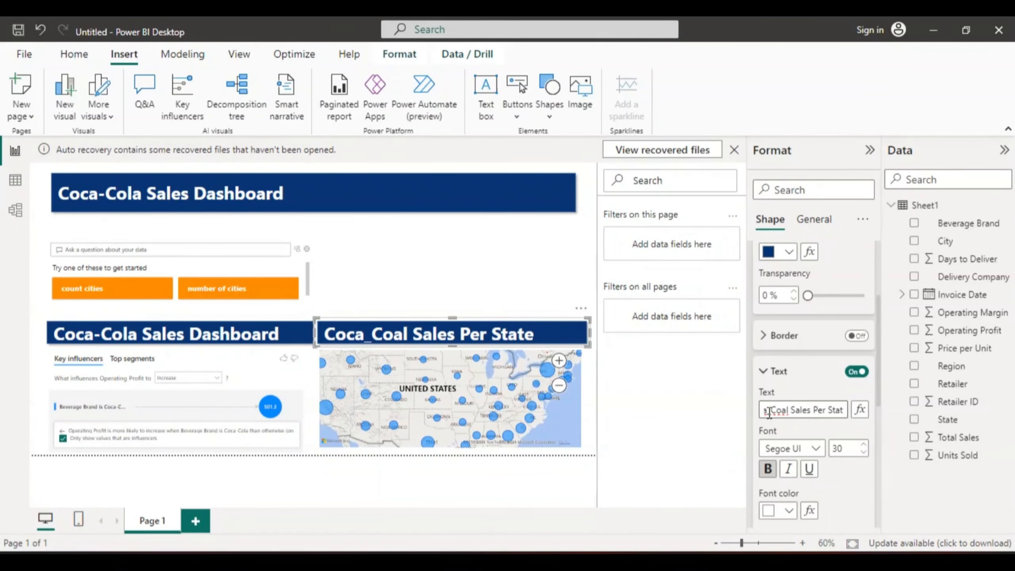
{"action": "key", "text": "Left"}
{"action": "key", "text": "Left"}
{"action": "key", "text": "Left"}
{"action": "key", "text": "Left"}
{"action": "key", "text": "Left"}
{"action": "key", "text": "Left"}
{"action": "key", "text": "BackSpace"}
{"action": "type", "text": "-"}
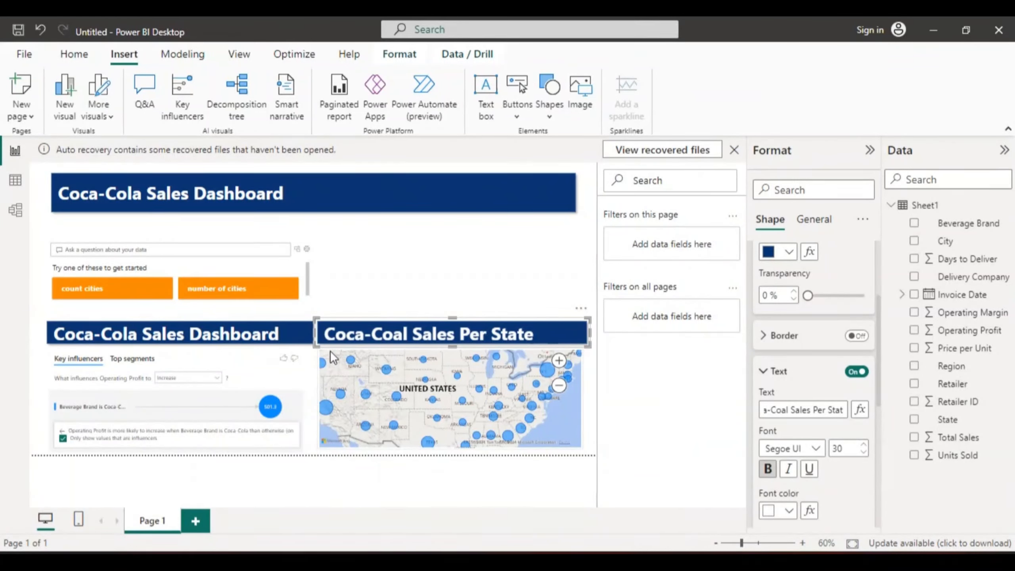
- Clear the existing text from the banner above the key influencers visual
{"action": "left_click", "coordinate": [235, 338]}
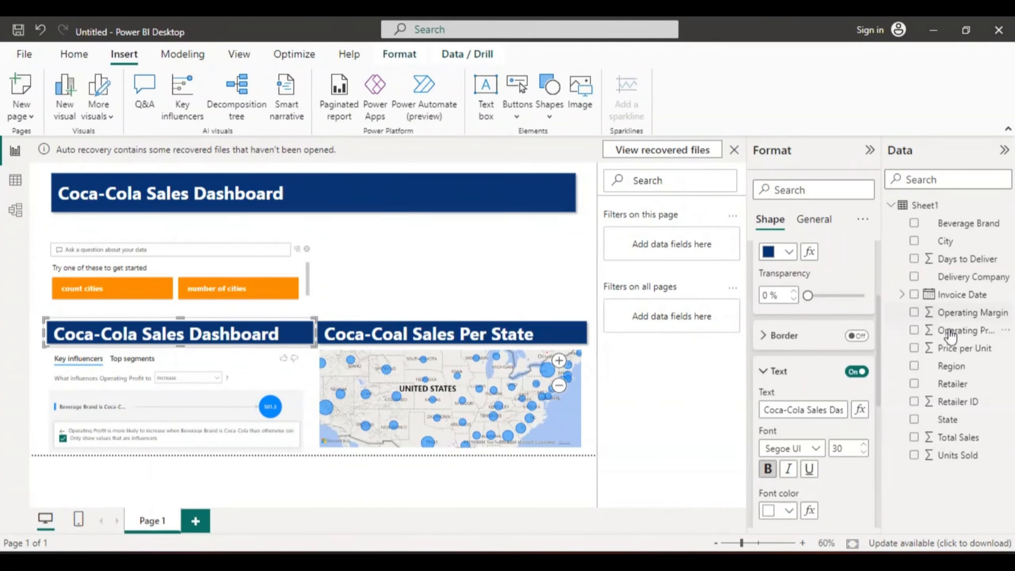
{"action": "left_click", "coordinate": [842, 410]}
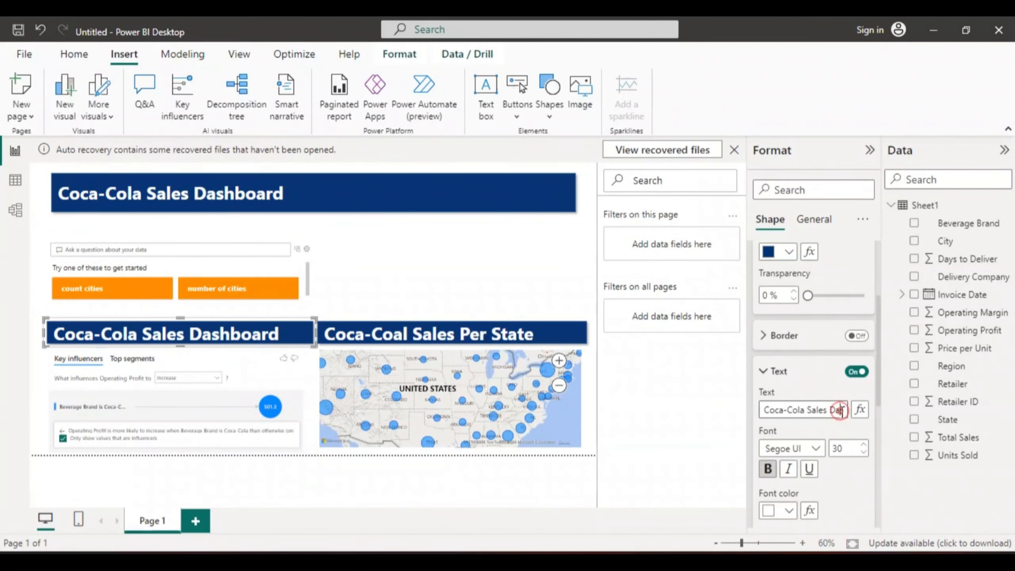
{"action": "key", "text": "BackSpace"}
{"action": "key", "text": "BackSpace"}
{"action": "key", "text": "BackSpace"}
{"action": "key", "text": "BackSpace"}
{"action": "key", "text": "BackSpace"}
{"action": "key", "text": "BackSpace"}
{"action": "key", "text": "BackSpace"}
{"action": "key", "text": "BackSpace"}
{"action": "key", "text": "BackSpace"}
{"action": "key", "text": "BackSpace"}
{"action": "key", "text": "BackSpace"}
{"action": "key", "text": "BackSpace"}
{"action": "key", "text": "BackSpace"}
{"action": "key", "text": "BackSpace"}
{"action": "key", "text": "BackSpace"}
{"action": "key", "text": "BackSpace"}
{"action": "key", "text": "BackSpace"}
{"action": "key", "text": "BackSpace"}
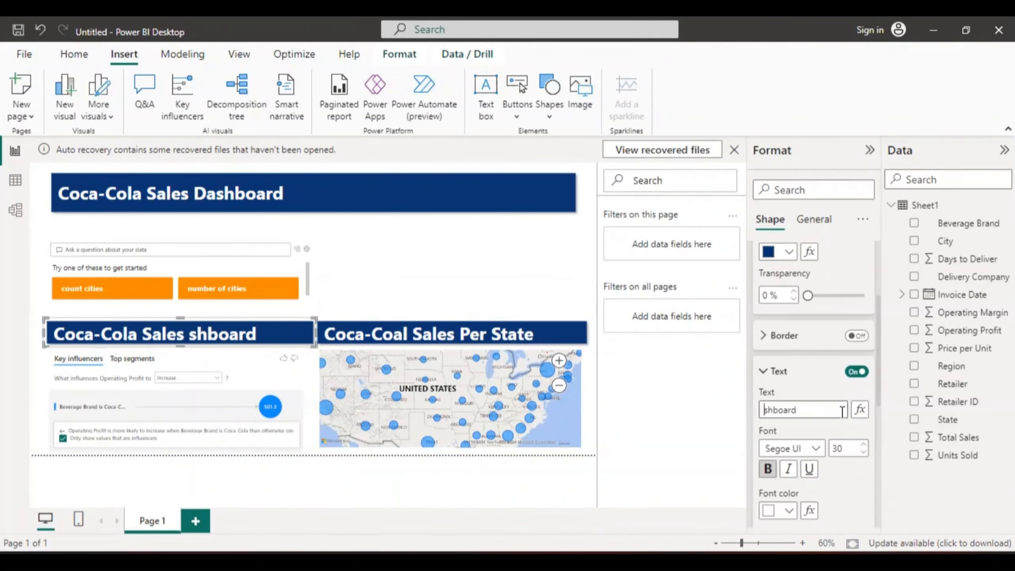
{"action": "key", "text": "BackSpace"}
{"action": "key", "text": "BackSpace"}
{"action": "key", "text": "BackSpace"}
{"action": "key", "text": "BackSpace"}
{"action": "key", "text": "BackSpace"}
{"action": "key", "text": "BackSpace"}
{"action": "key", "text": "BackSpace"}
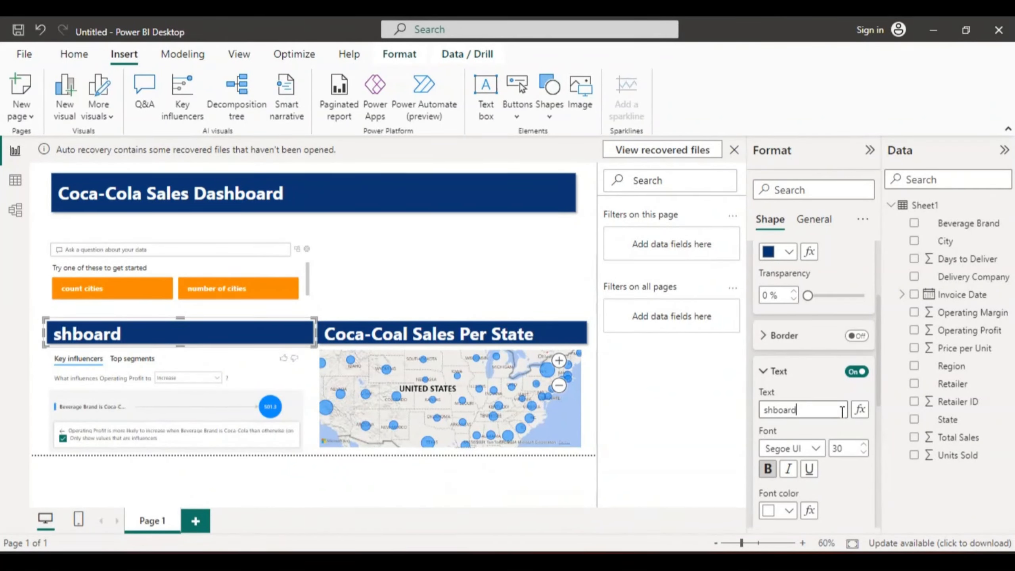
- Enter "Operating Profit of Coca-Cola" as the text of the banner above the key influencers visual
{"action": "type", "text": "Oper"}
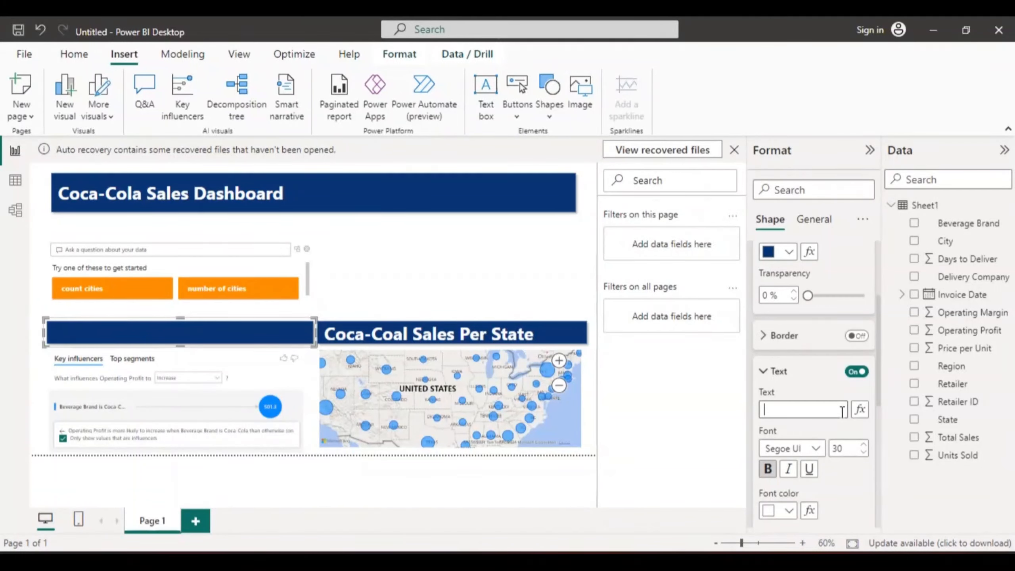
{"action": "type", "text": "ating"}
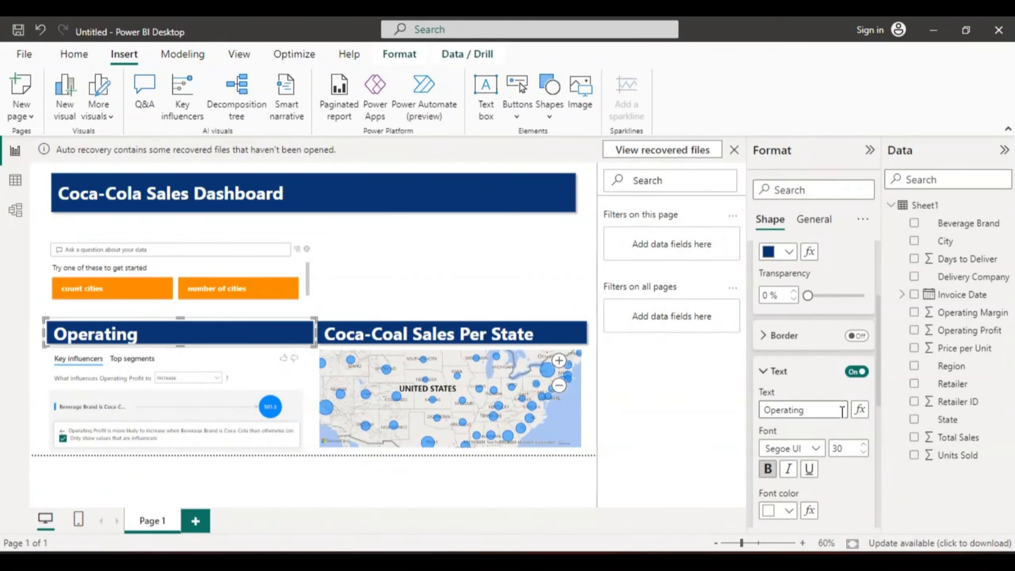
{"action": "type", "text": " Profit"}
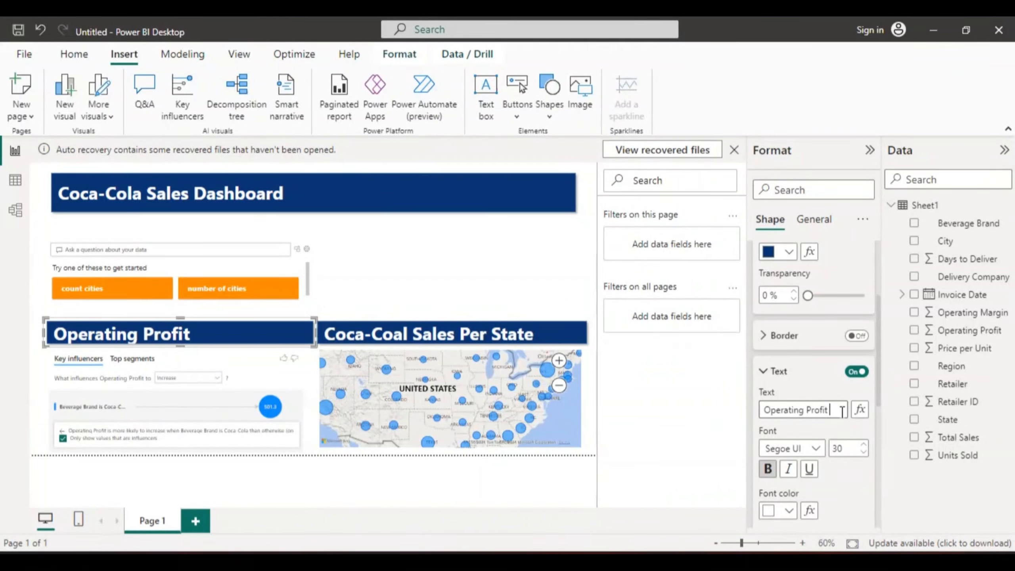
{"action": "type", "text": " of C"}
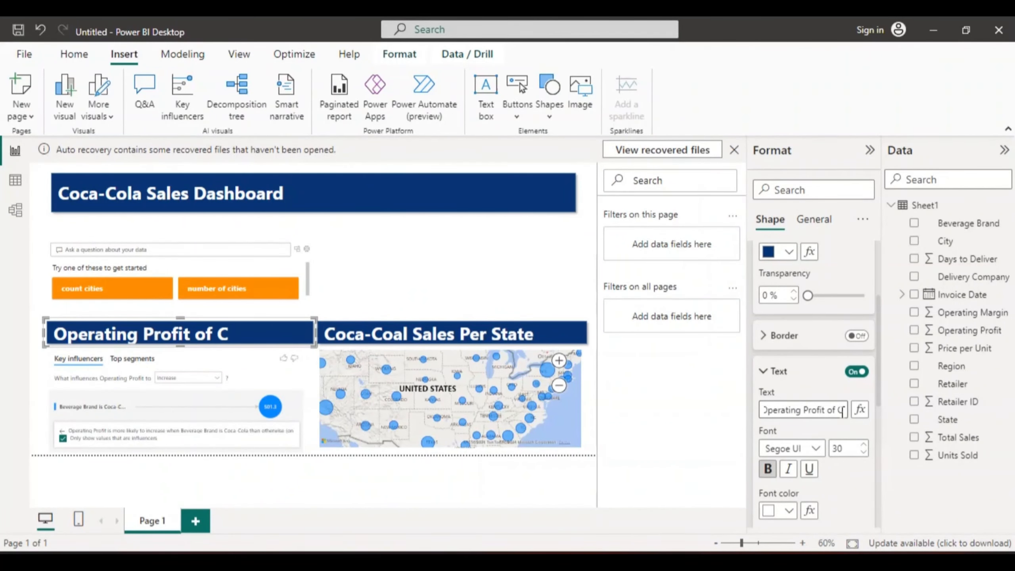
{"action": "type", "text": "oca"}
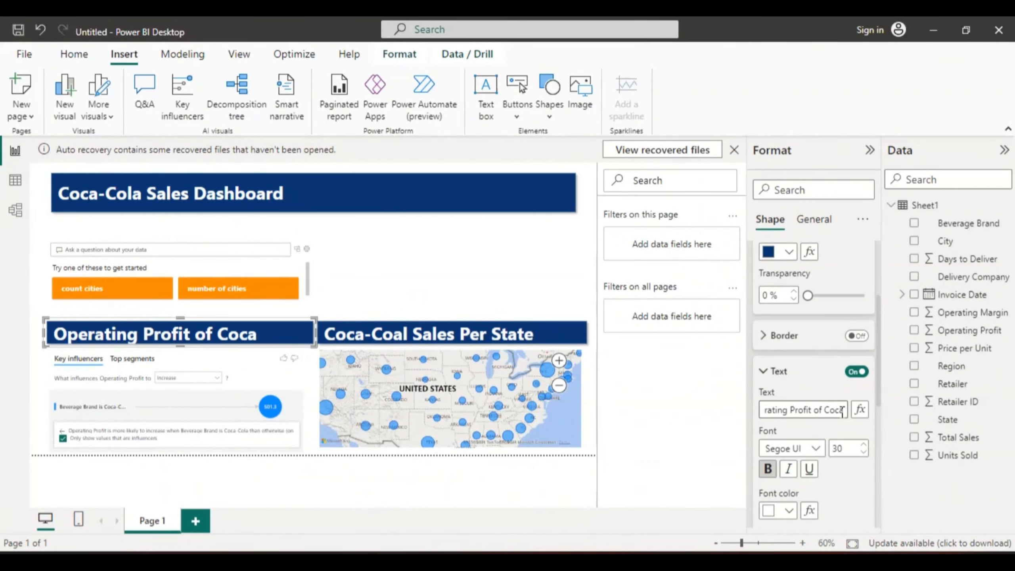
{"action": "type", "text": "-Cola"}
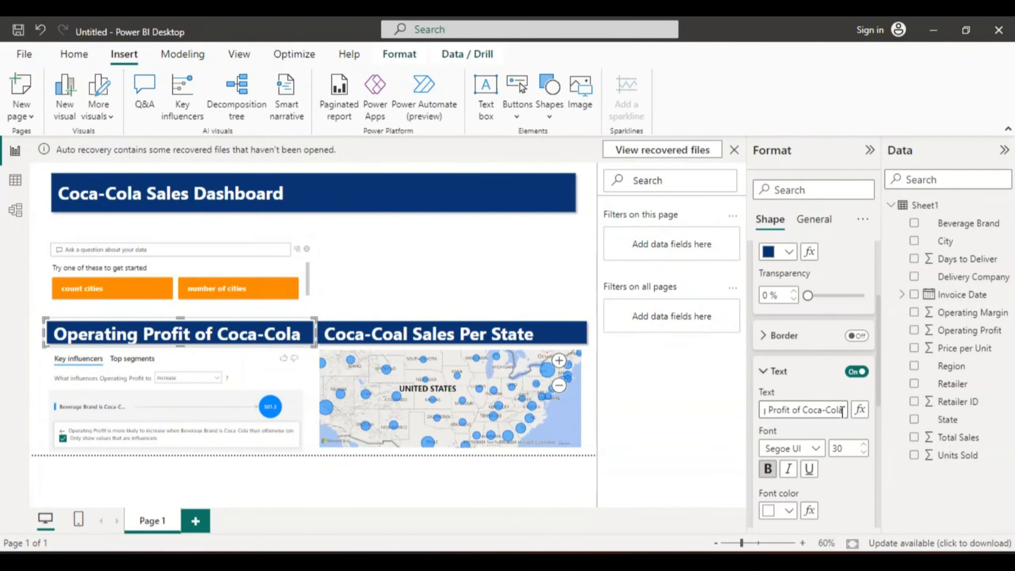
- Insert a matrix visual beside the Q&A visual with Beverage Brand as its rows
{"action": "left_click", "coordinate": [398, 253]}
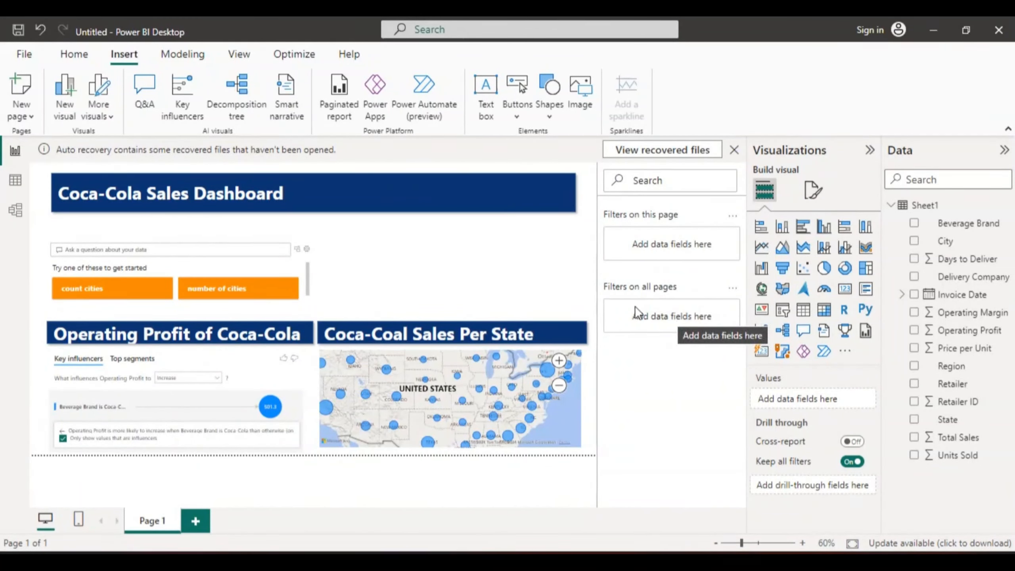
{"action": "left_click", "coordinate": [824, 310]}
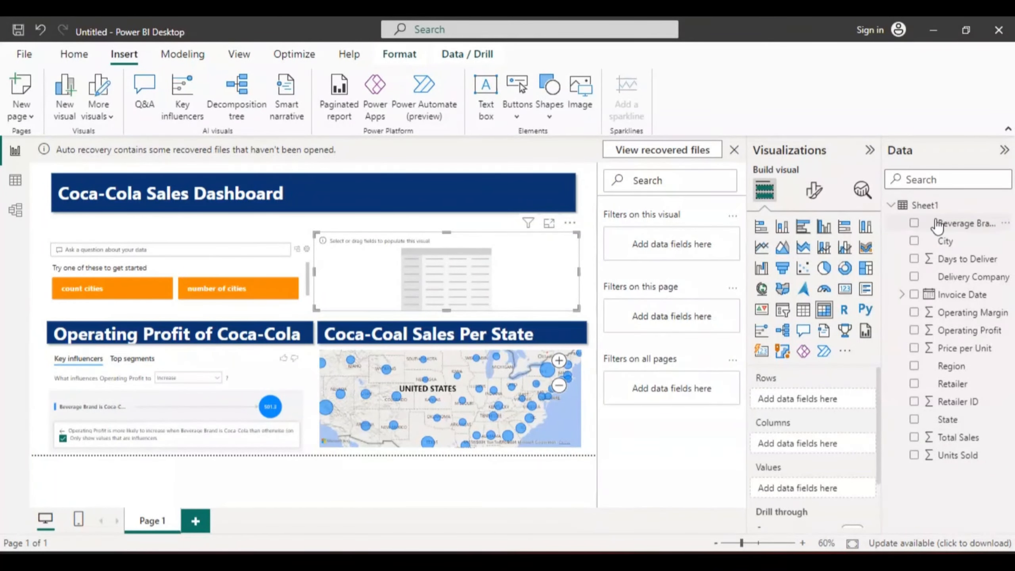
{"action": "left_click", "coordinate": [914, 223]}
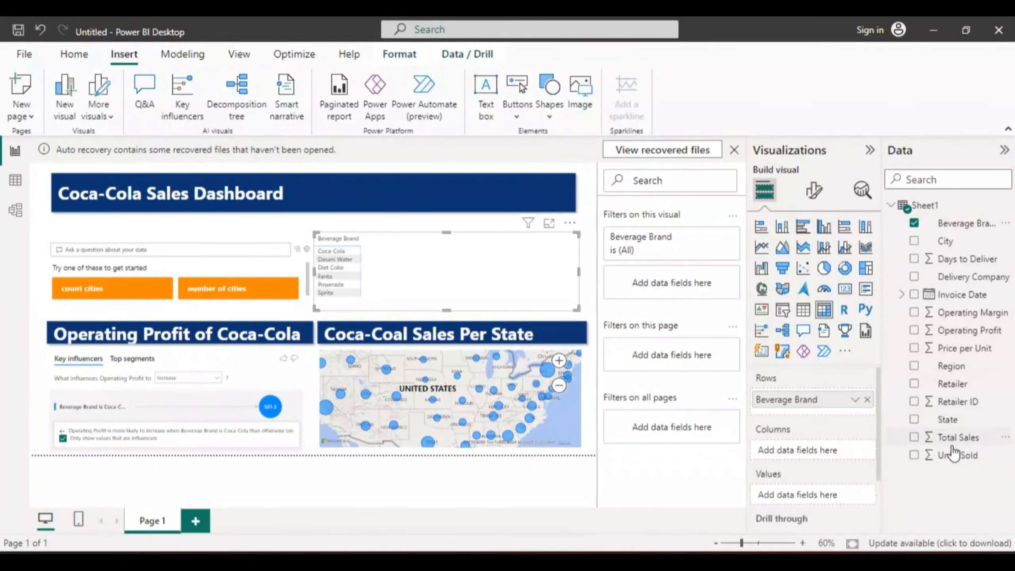
- Add Total Sales, Units Sold, Price per Unit, Operating Profit and Operating Margin to the matrix as values
{"action": "left_click", "coordinate": [915, 438]}
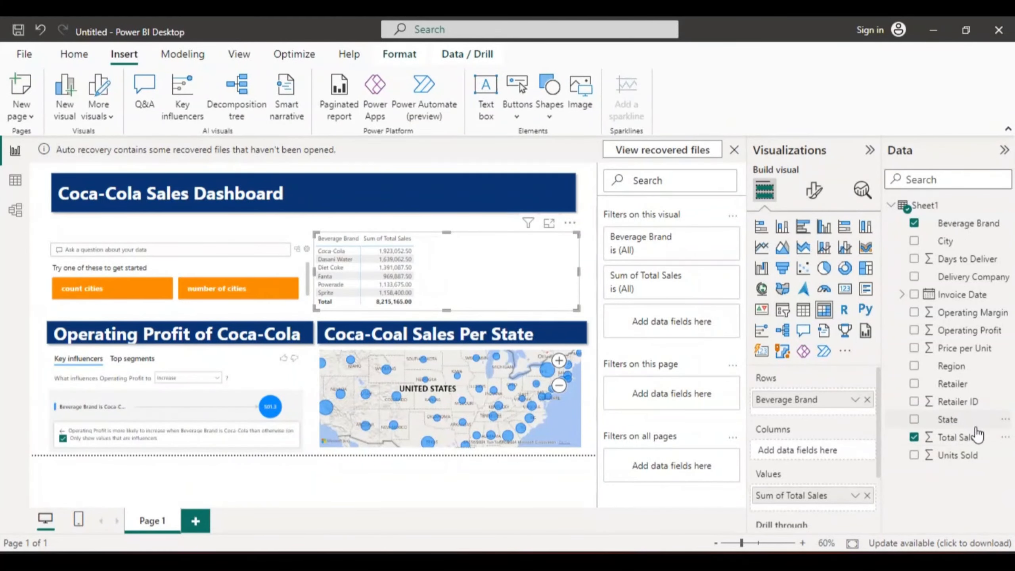
{"action": "left_click", "coordinate": [914, 456]}
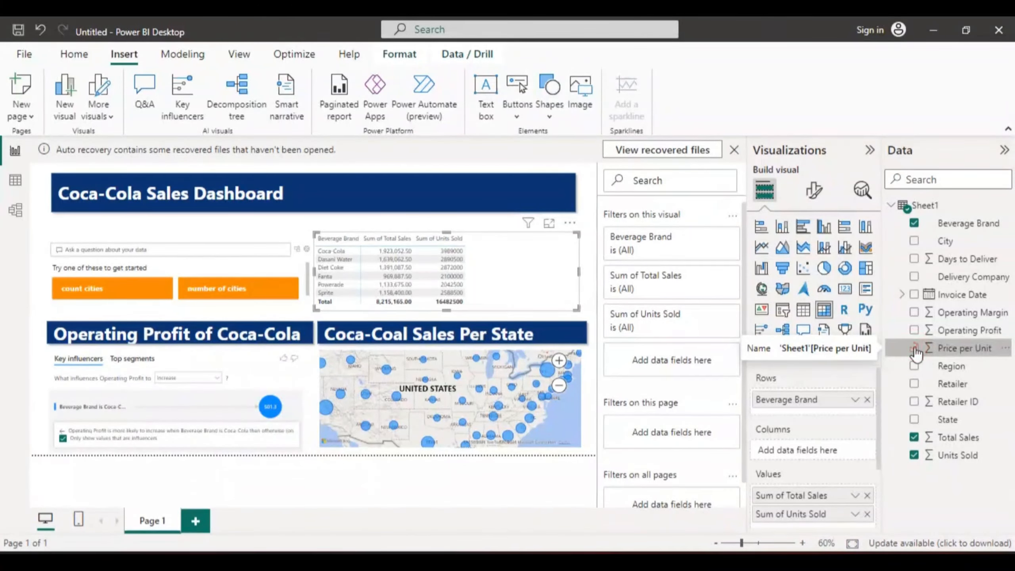
{"action": "left_click", "coordinate": [915, 350]}
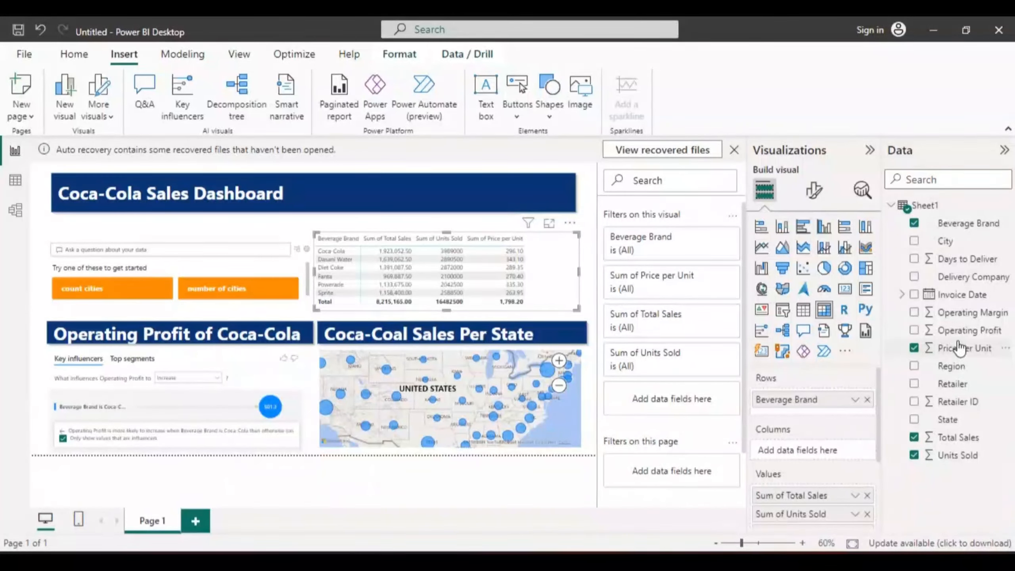
{"action": "left_click", "coordinate": [913, 328]}
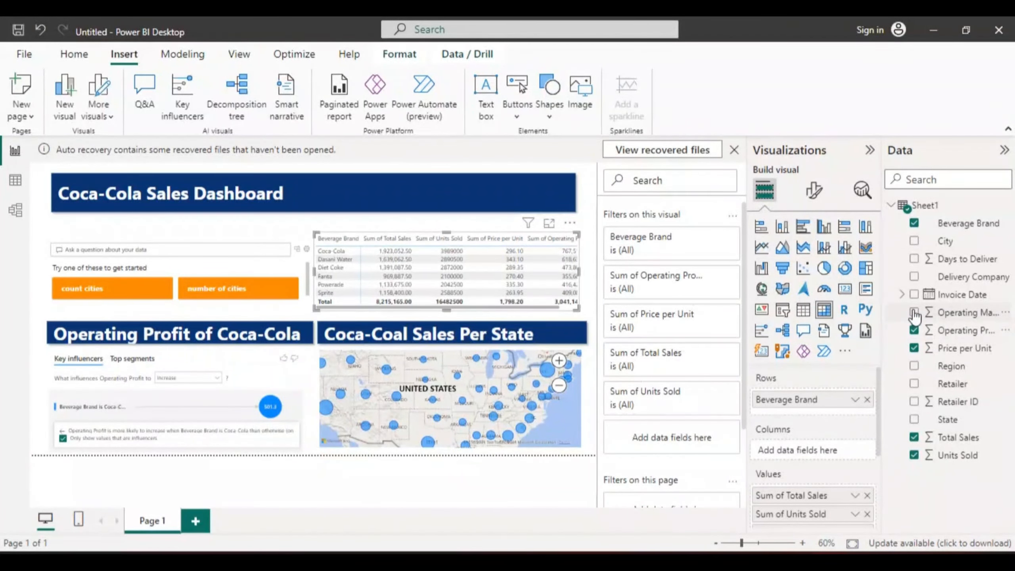
{"action": "left_click", "coordinate": [913, 313]}
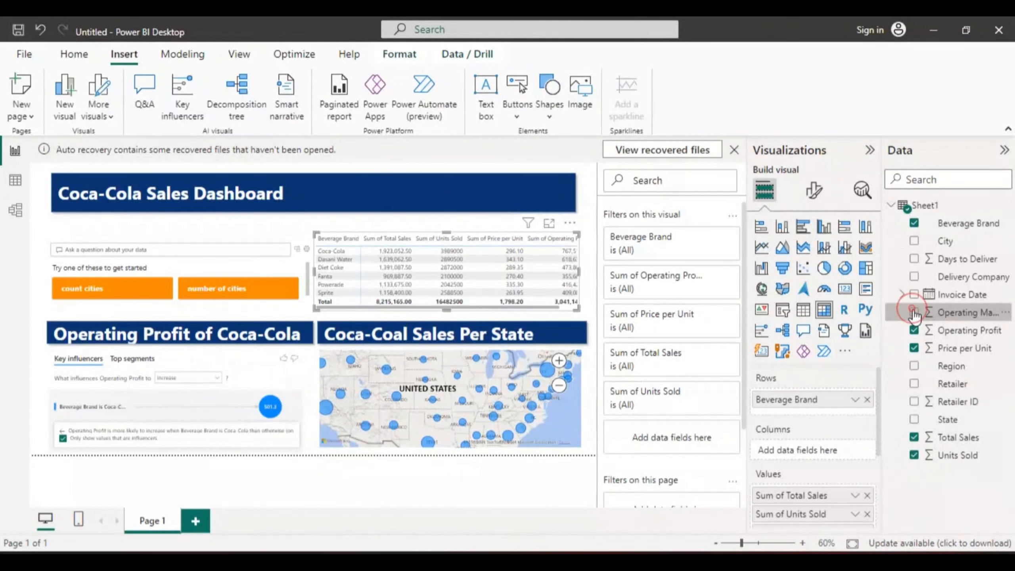
- Open the matrix in focus mode and examine its value columns for each beverage brand
{"action": "left_click", "coordinate": [549, 223]}
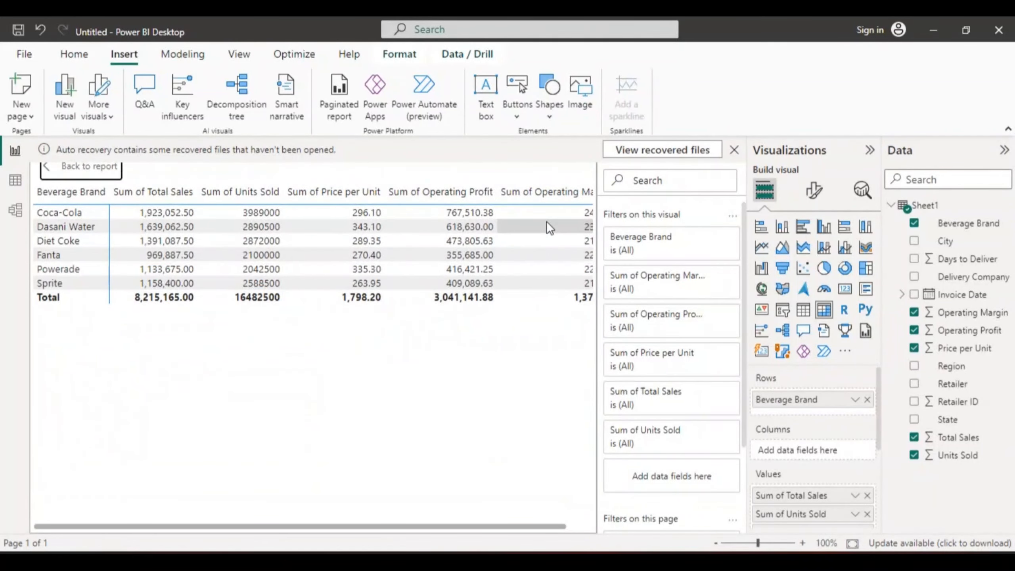
{"action": "left_click", "coordinate": [509, 525]}
{"action": "mouse_move", "coordinate": [510, 525]}
{"action": "left_mouse_down"}
{"action": "mouse_move", "coordinate": [558, 525]}
{"action": "mouse_move", "coordinate": [499, 531]}
{"action": "left_mouse_up"}
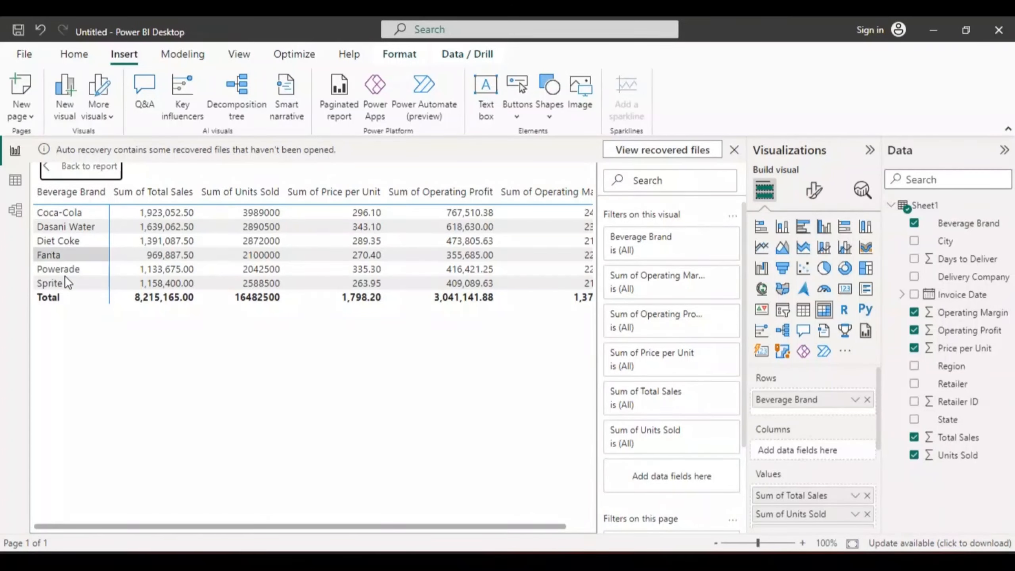
- Return from focus mode to the report page and rename the matrix's Sum of Total Sales value to "Total Sales"
{"action": "left_click", "coordinate": [47, 171]}
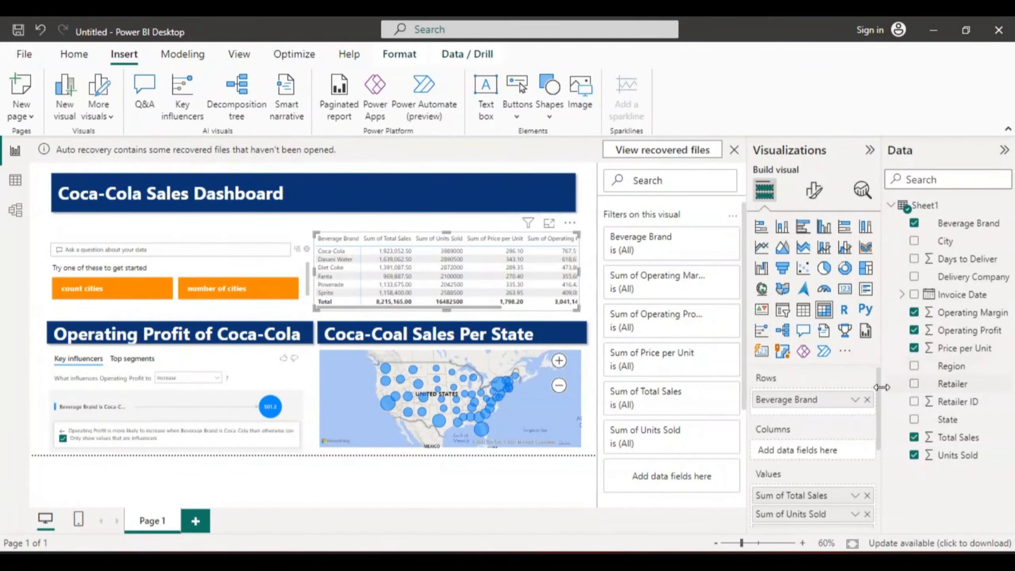
{"action": "left_click_drag", "start_coordinate": [879, 393], "coordinate": [879, 440]}
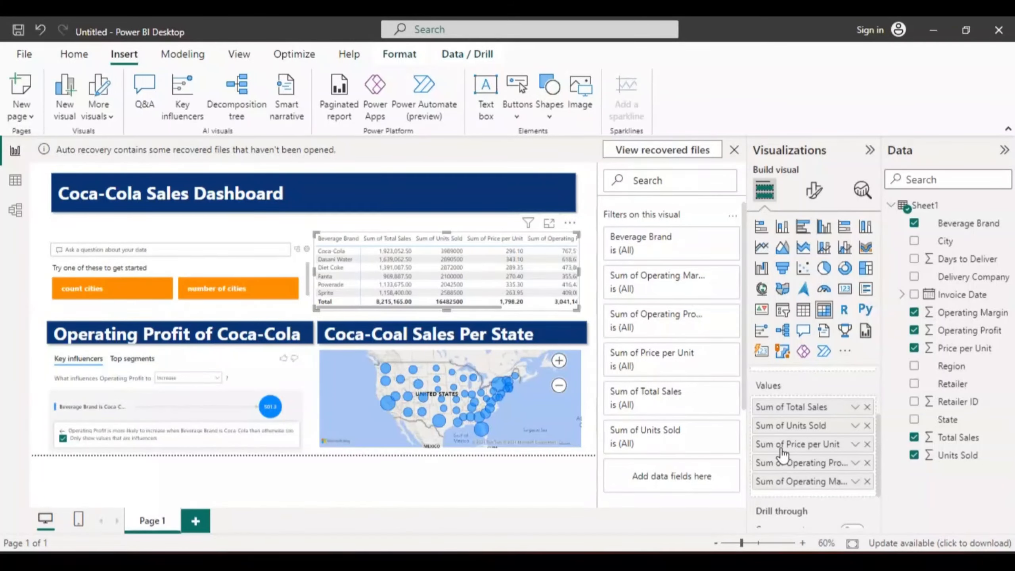
{"action": "double_click", "coordinate": [784, 408]}
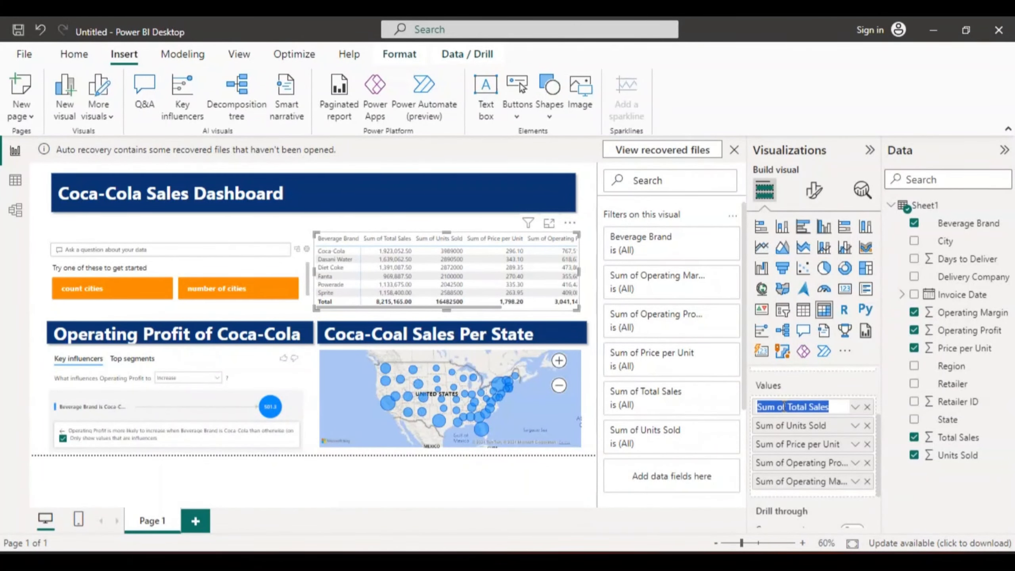
{"action": "left_click", "coordinate": [784, 406]}
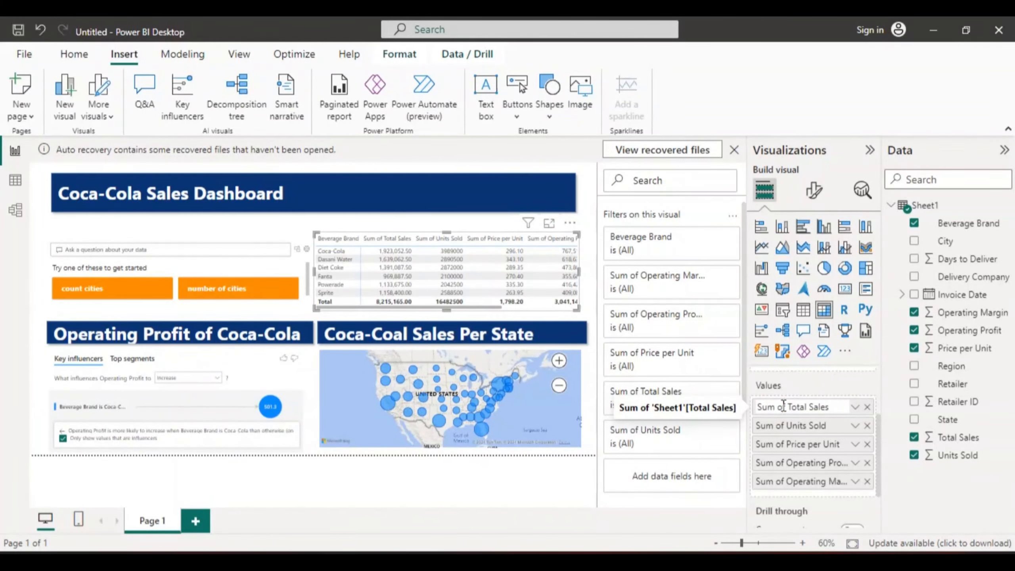
{"action": "key", "text": "Delete"}
{"action": "key", "text": "Delete"}
{"action": "key", "text": "BackSpace"}
{"action": "key", "text": "BackSpace"}
{"action": "key", "text": "BackSpace"}
{"action": "key", "text": "BackSpace"}
{"action": "key", "text": "BackSpace"}
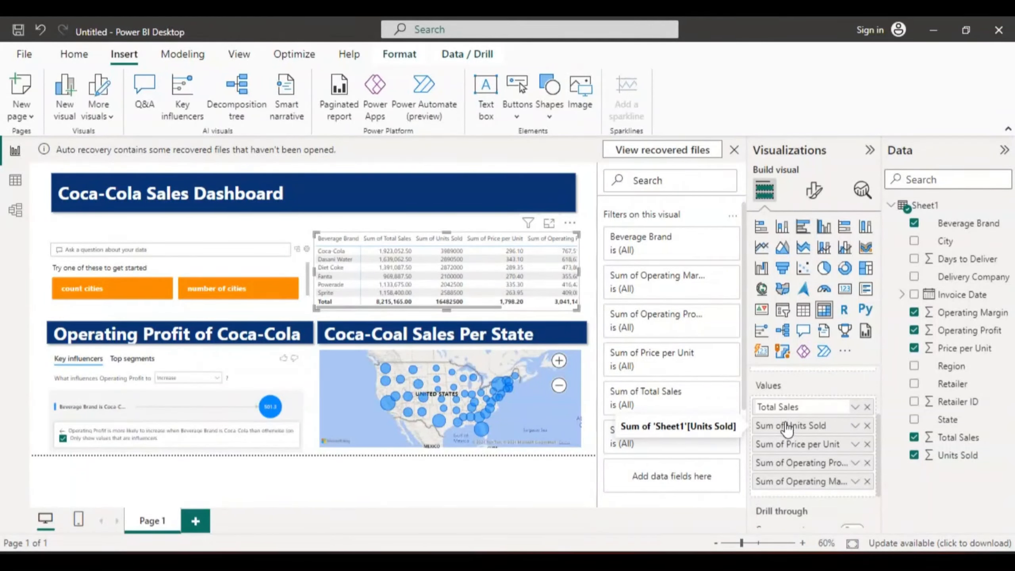
{"action": "left_click", "coordinate": [786, 429]}
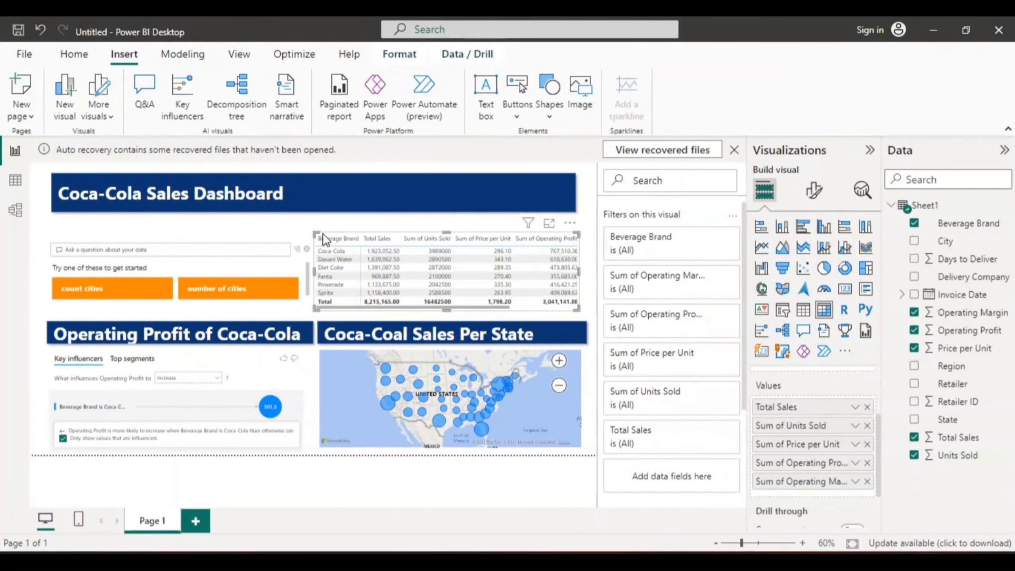
- Rename the matrix's Sum of Units Sold value to "Units Sold"
{"action": "double_click", "coordinate": [795, 428]}
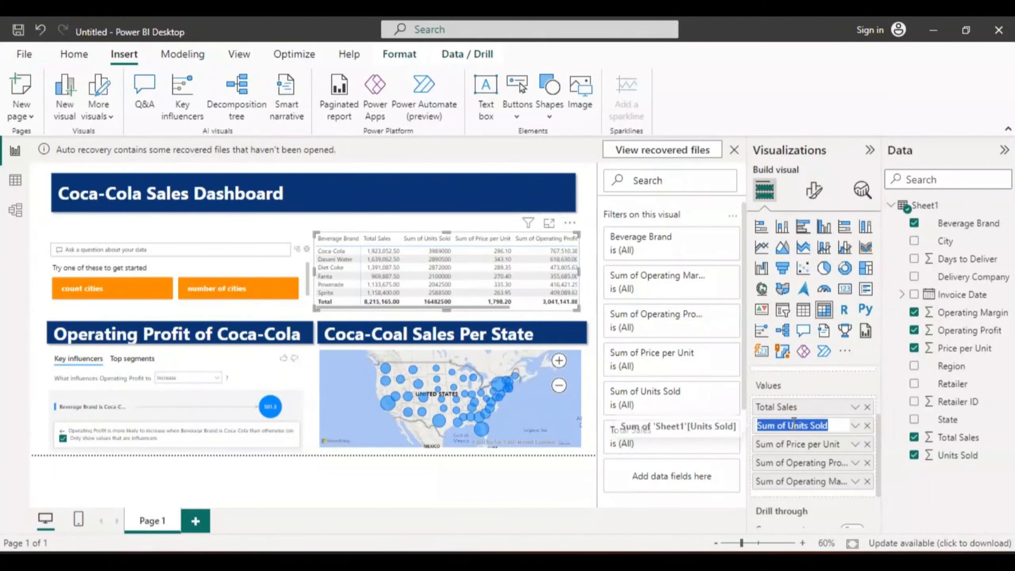
{"action": "left_click", "coordinate": [793, 425]}
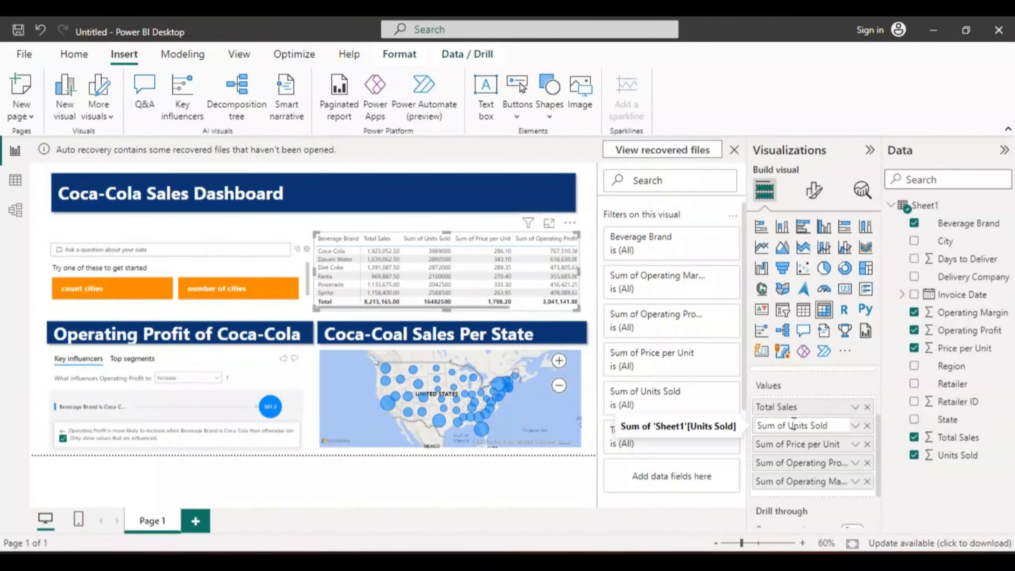
{"action": "key", "text": "BackSpace"}
{"action": "key", "text": "BackSpace"}
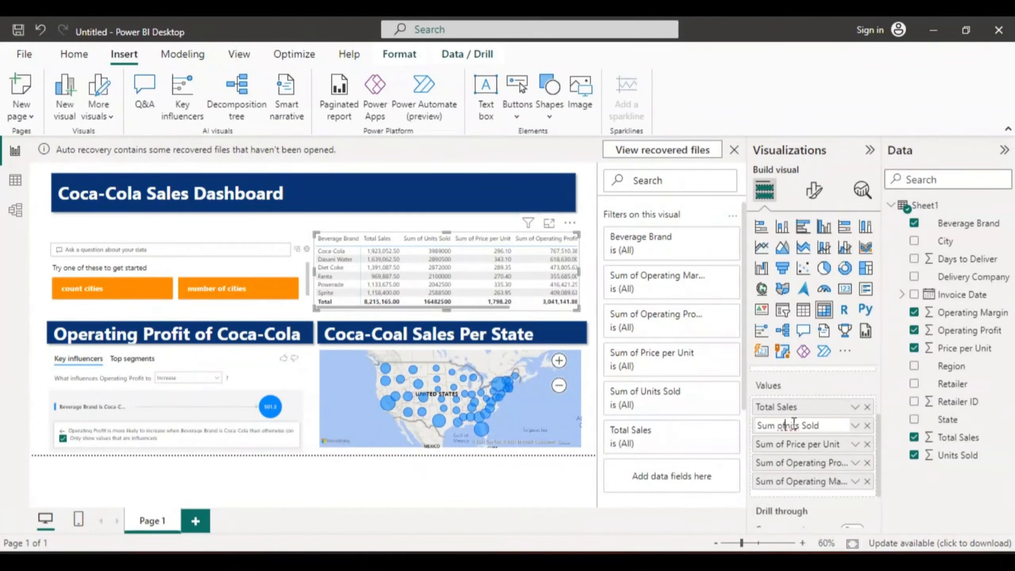
{"action": "type", "text": "U"}
{"action": "key", "text": "BackSpace"}
{"action": "key", "text": "BackSpace"}
{"action": "key", "text": "BackSpace"}
{"action": "key", "text": "BackSpace"}
{"action": "key", "text": "BackSpace"}
{"action": "key", "text": "BackSpace"}
{"action": "key", "text": "BackSpace"}
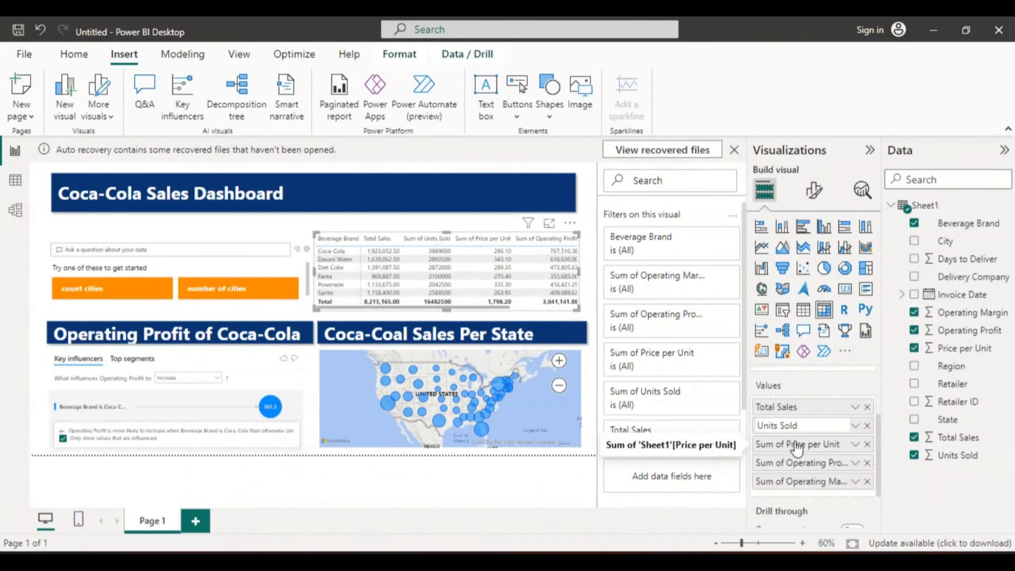
{"action": "key", "text": "Return"}
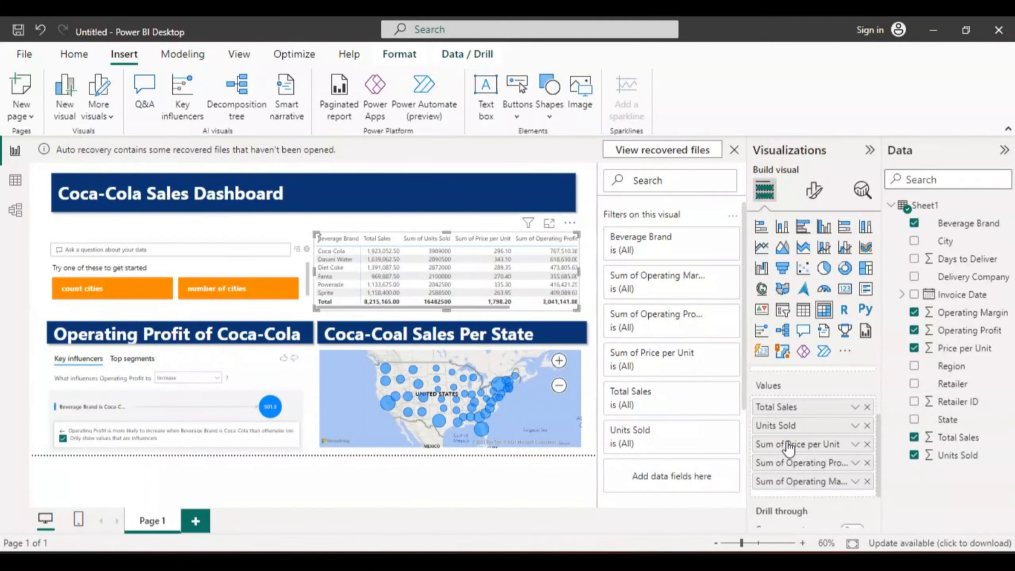
- Rename the matrix's Sum of Price per Unit value to "Price per Unit"
{"action": "double_click", "coordinate": [786, 443]}
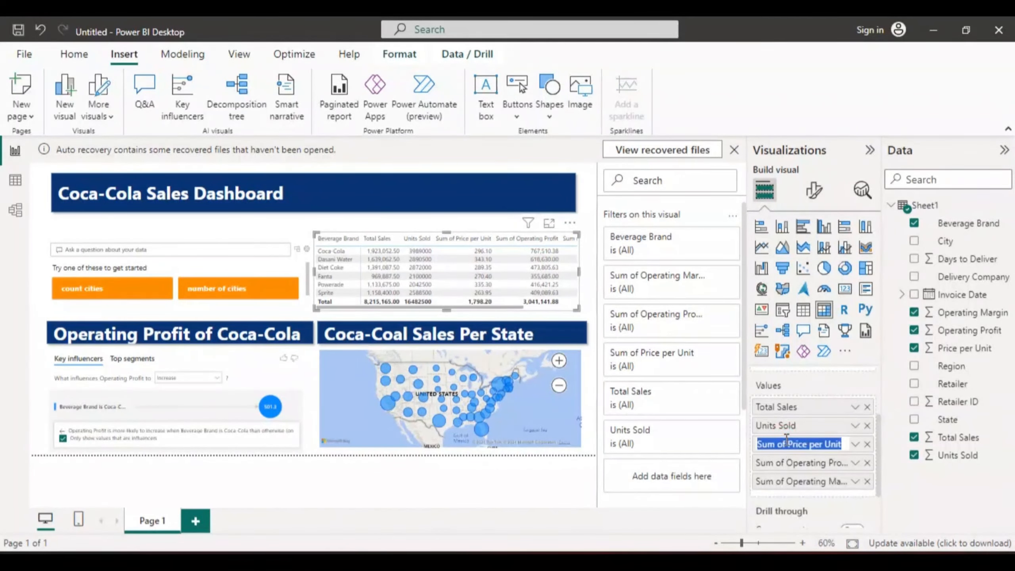
{"action": "left_click", "coordinate": [786, 441]}
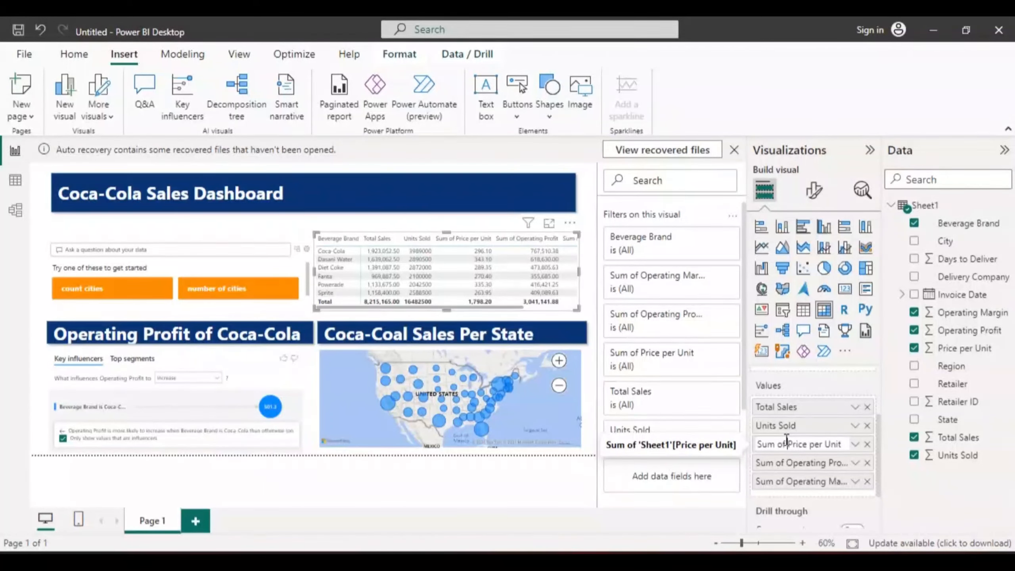
{"action": "key", "text": "BackSpace"}
{"action": "key", "text": "BackSpace"}
{"action": "key", "text": "BackSpace"}
{"action": "key", "text": "BackSpace"}
{"action": "key", "text": "BackSpace"}
{"action": "key", "text": "BackSpace"}
{"action": "key", "text": "BackSpace"}
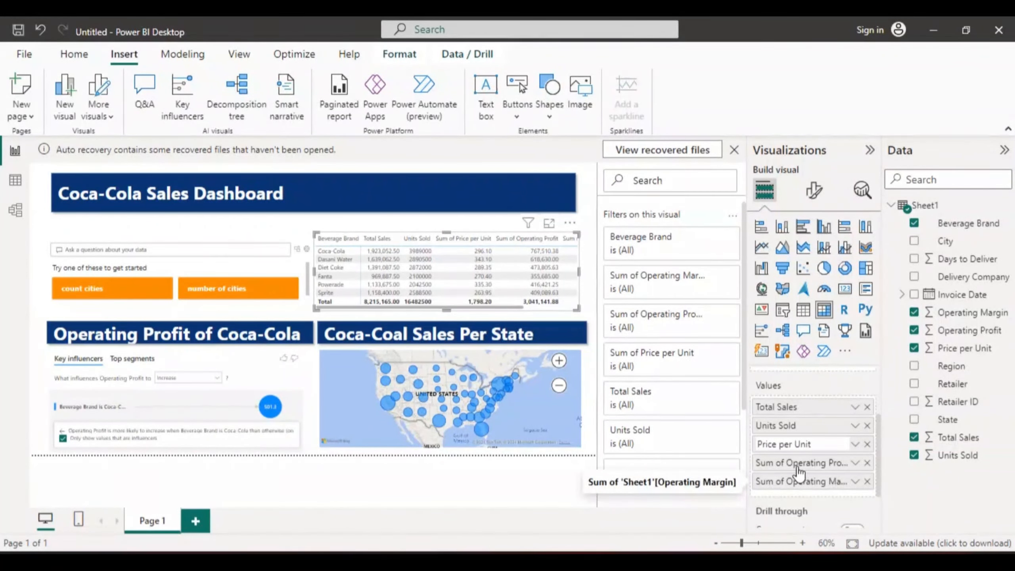
{"action": "left_click", "coordinate": [788, 462]}
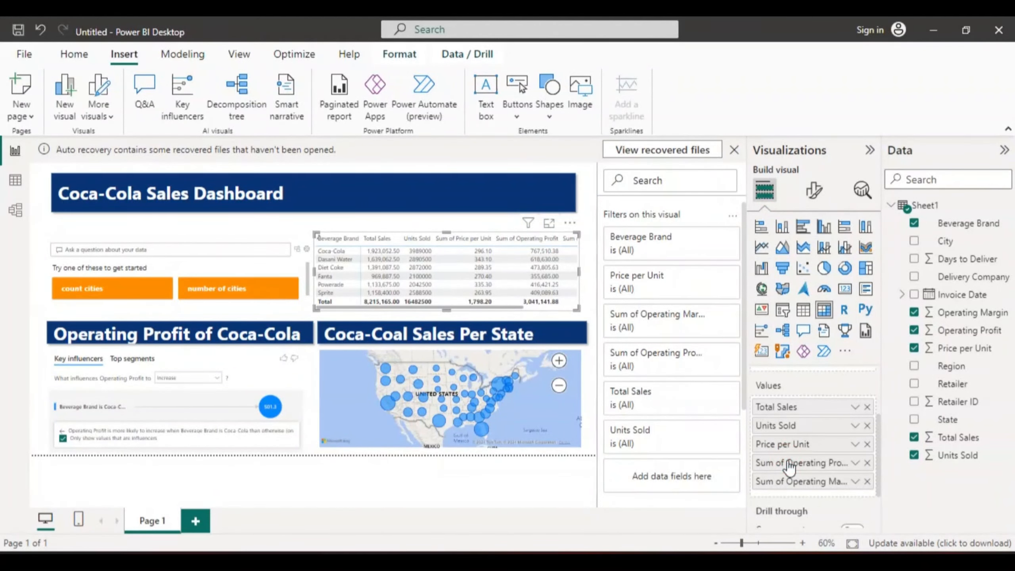
- Rename the matrix's Sum of Operating Profit value to "Operating Profit"
{"action": "double_click", "coordinate": [788, 461]}
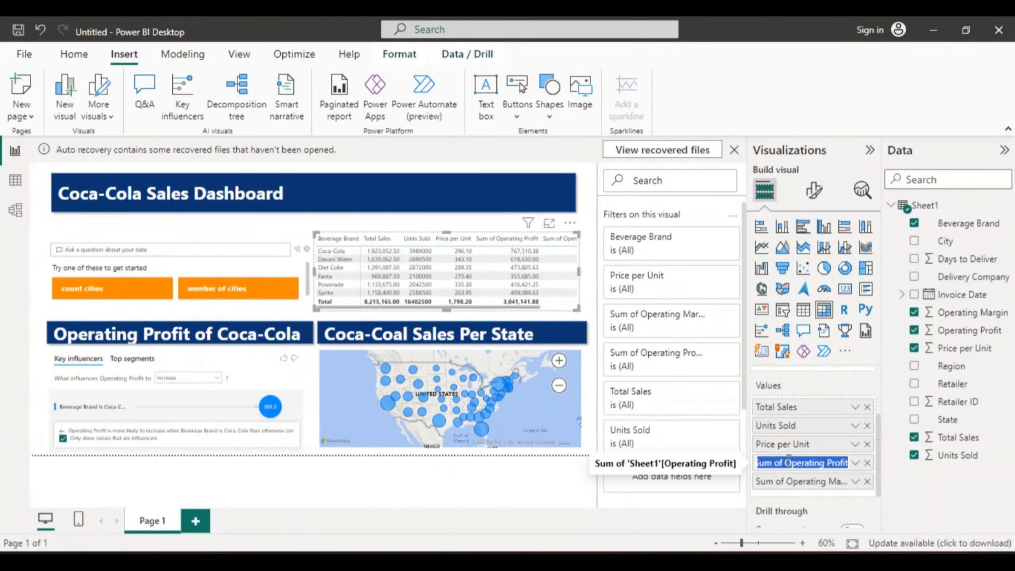
{"action": "left_click", "coordinate": [788, 461]}
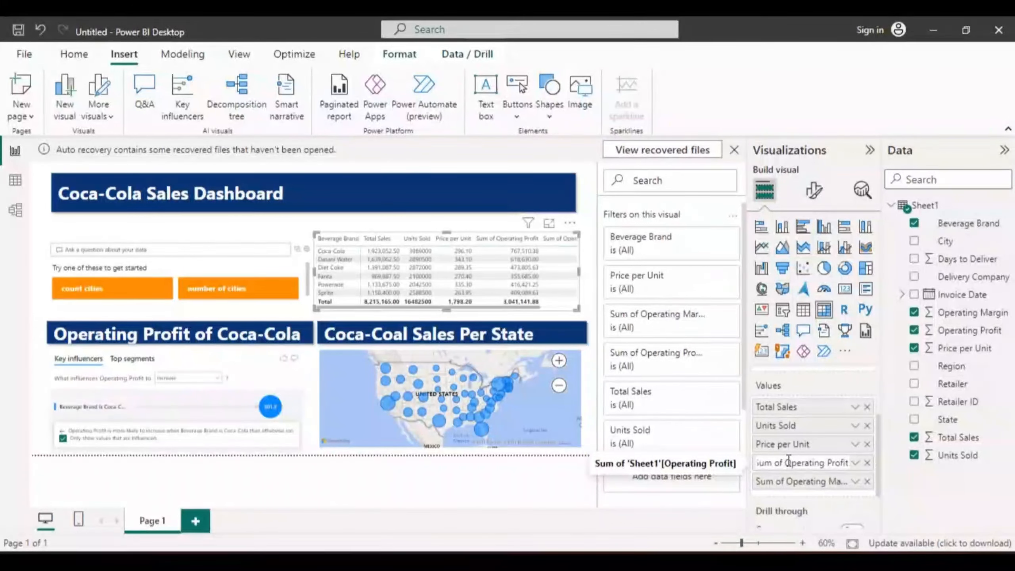
{"action": "key", "text": "BackSpace"}
{"action": "key", "text": "BackSpace"}
{"action": "key", "text": "BackSpace"}
{"action": "key", "text": "BackSpace"}
{"action": "key", "text": "BackSpace"}
{"action": "key", "text": "BackSpace"}
{"action": "key", "text": "BackSpace"}
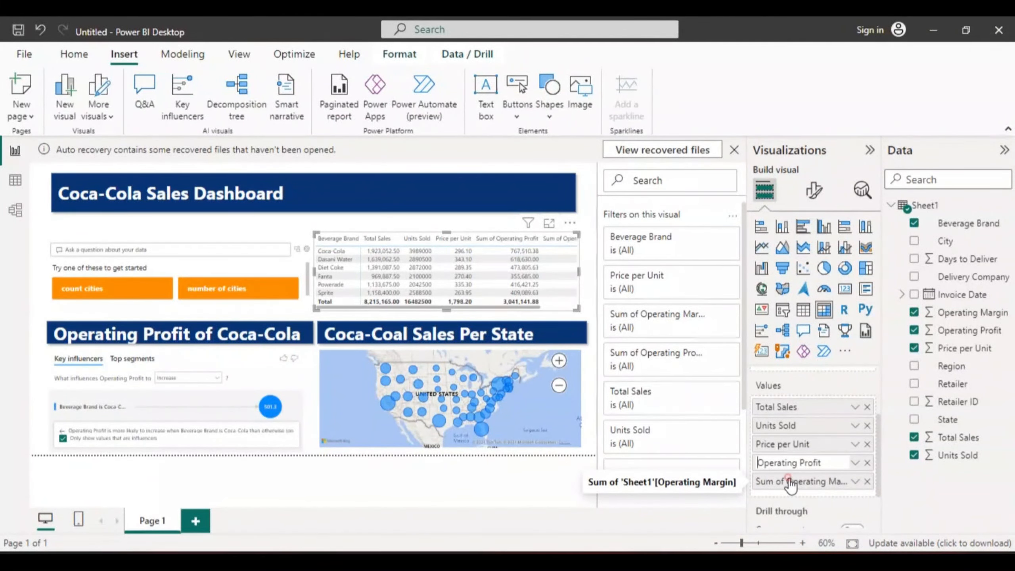
{"action": "key", "text": "Return"}
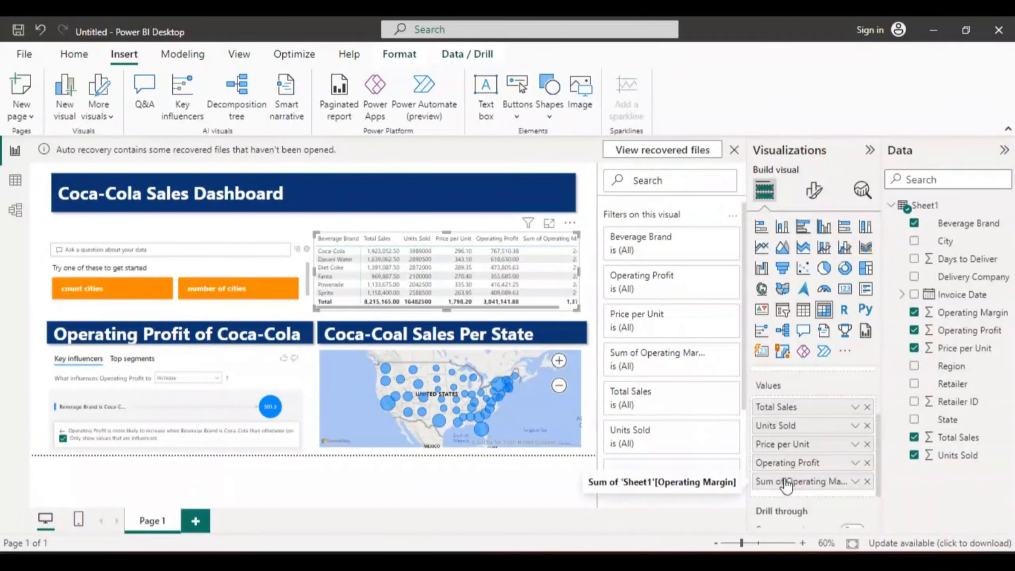
- Rename the matrix's Sum of Operating Margin value to "Operating Margin"
{"action": "double_click", "coordinate": [790, 484]}
{"action": "left_click", "coordinate": [784, 480]}
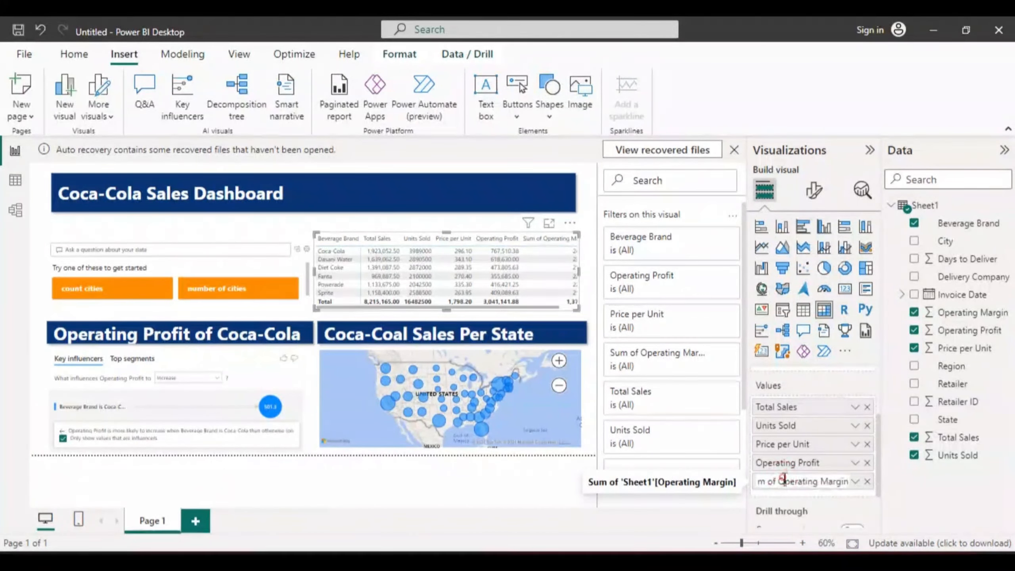
{"action": "key", "text": "BackSpace"}
{"action": "key", "text": "BackSpace"}
{"action": "key", "text": "BackSpace"}
{"action": "key", "text": "BackSpace"}
{"action": "key", "text": "BackSpace"}
{"action": "key", "text": "BackSpace"}
{"action": "key", "text": "BackSpace"}
{"action": "left_click", "coordinate": [812, 448]}
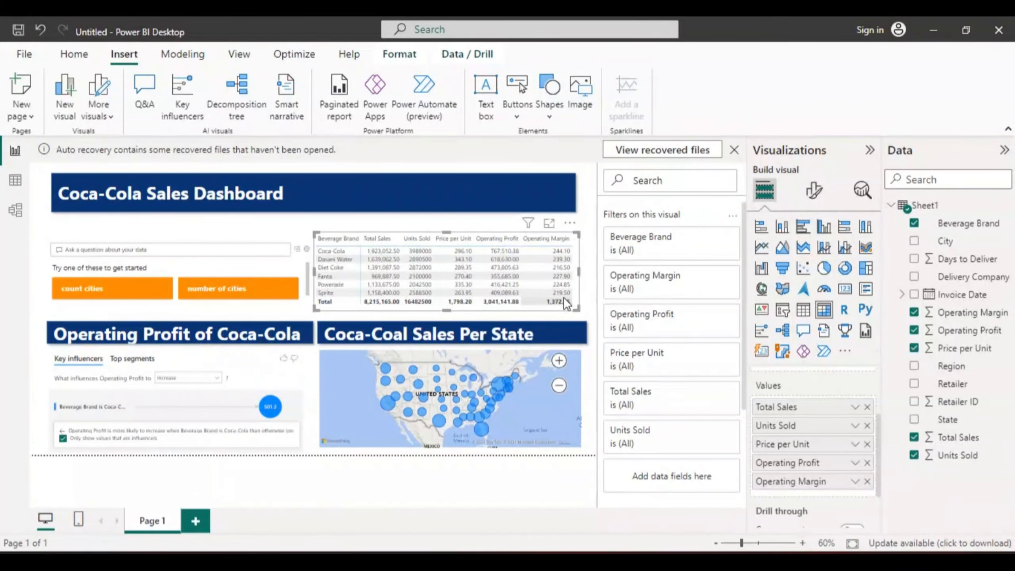
- Change the aggregation of the matrix's Price per Unit and Operating Margin values to Average
{"action": "right_click", "coordinate": [791, 442]}
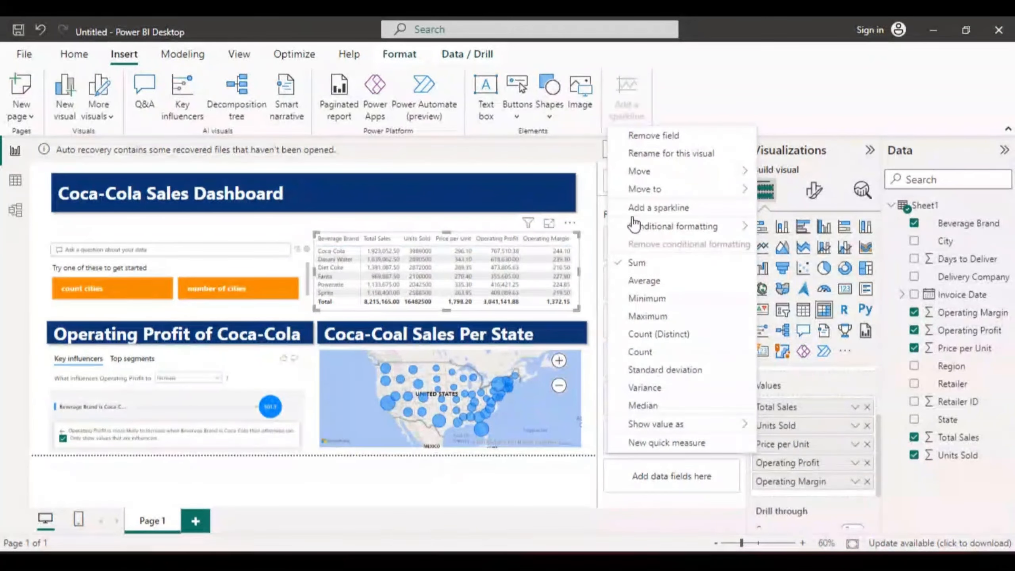
{"action": "left_click", "coordinate": [637, 280]}
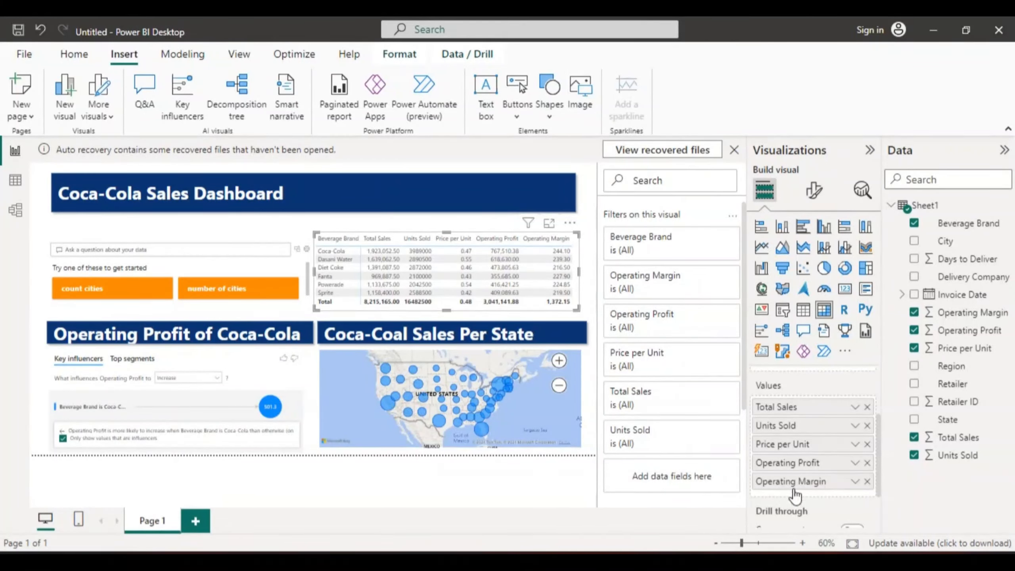
{"action": "right_click", "coordinate": [796, 483]}
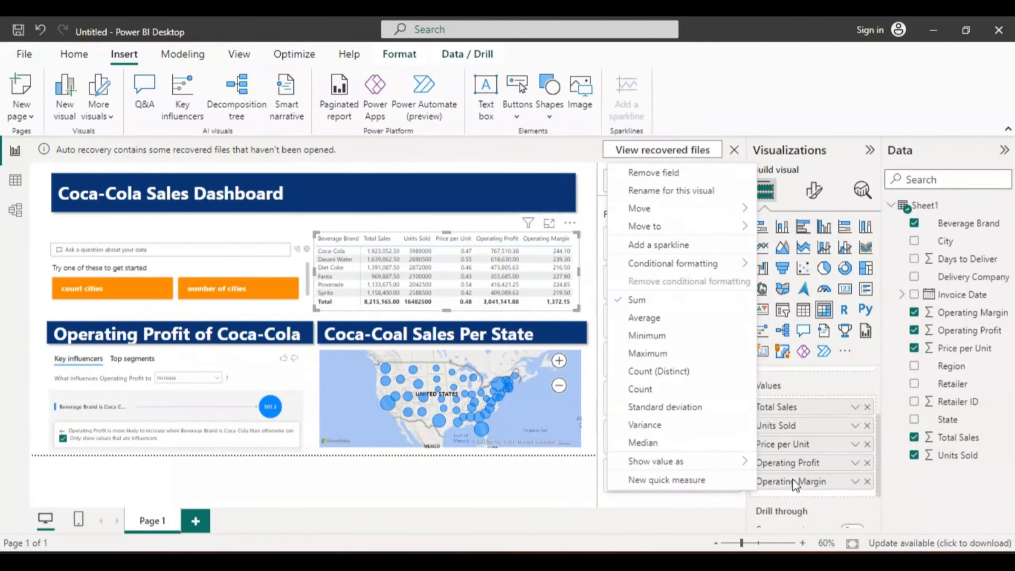
{"action": "left_click", "coordinate": [627, 319]}
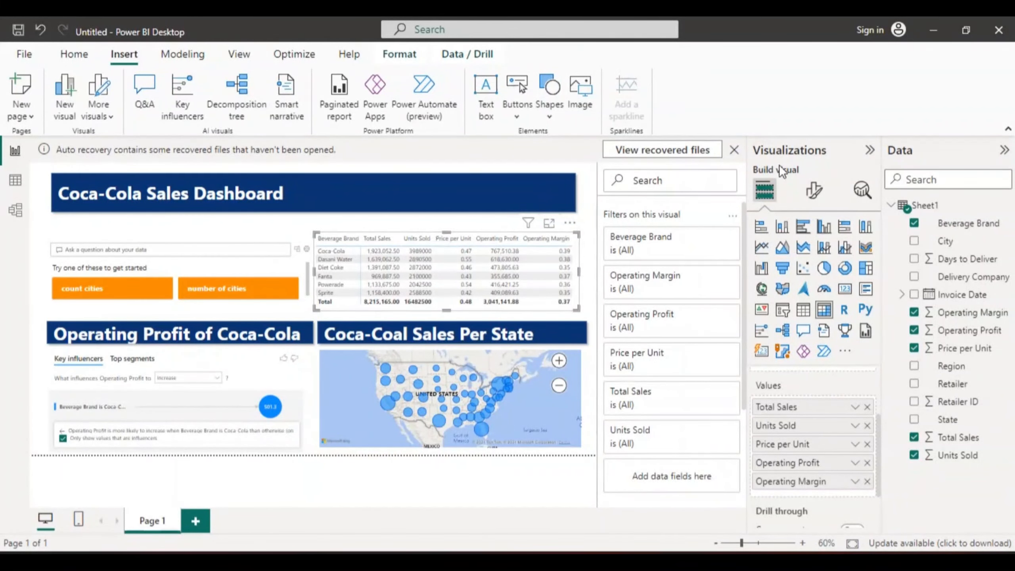
- Set the value decimal places of the matrix's Total Sales column to 0 in the specific column formatting
{"action": "left_click", "coordinate": [814, 194]}
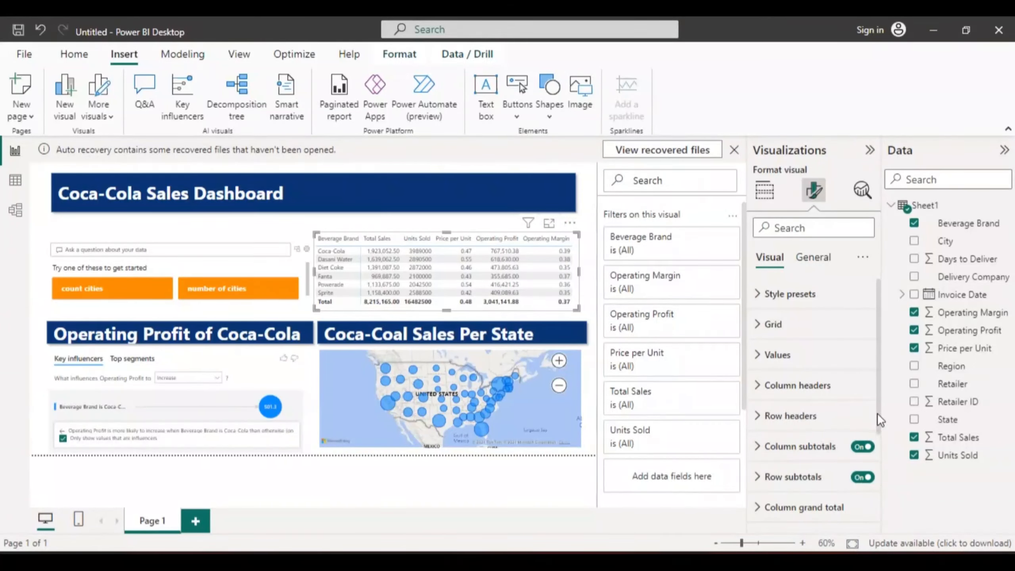
{"action": "left_click_drag", "start_coordinate": [880, 413], "coordinate": [878, 472]}
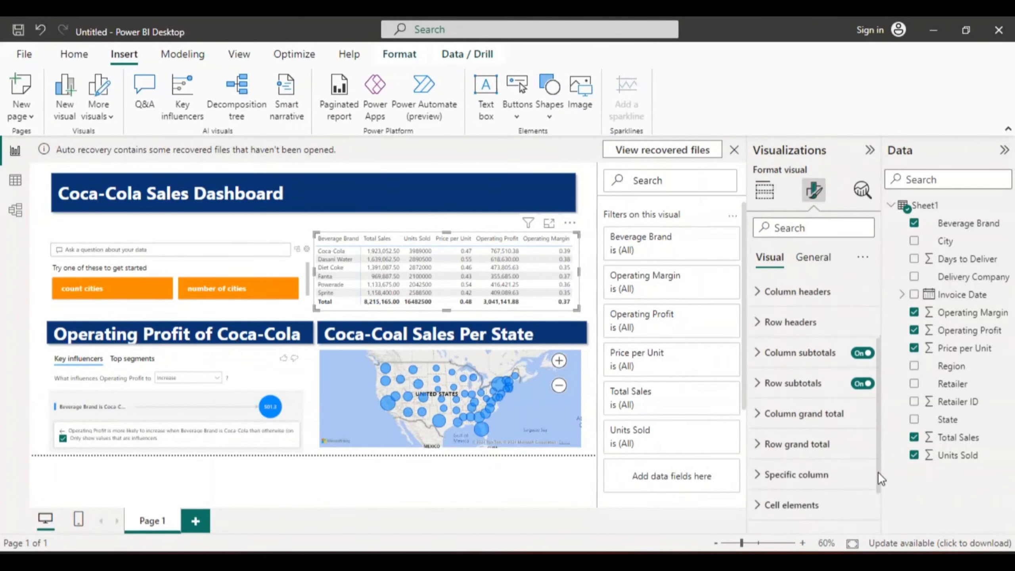
{"action": "left_click", "coordinate": [789, 476]}
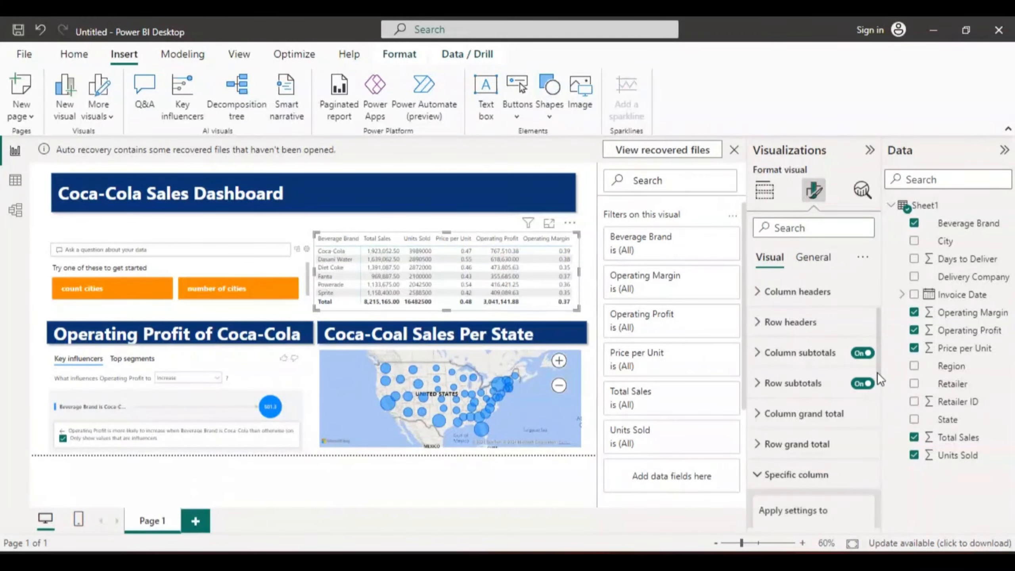
{"action": "left_click_drag", "start_coordinate": [880, 372], "coordinate": [882, 416]}
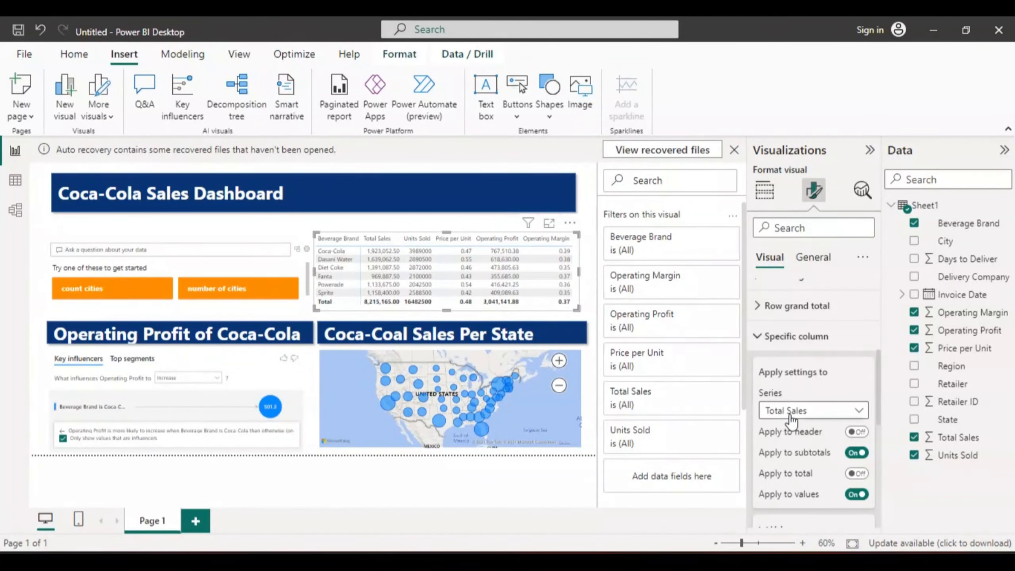
{"action": "left_click", "coordinate": [877, 418]}
{"action": "left_click_drag", "start_coordinate": [878, 421], "coordinate": [883, 496]}
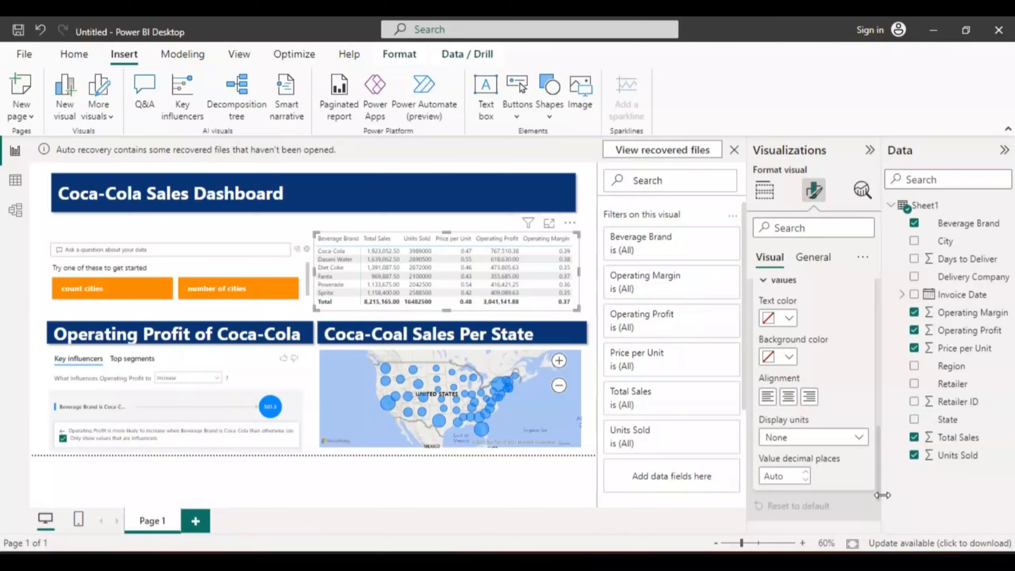
{"action": "left_click", "coordinate": [791, 481]}
{"action": "type", "text": "0"}
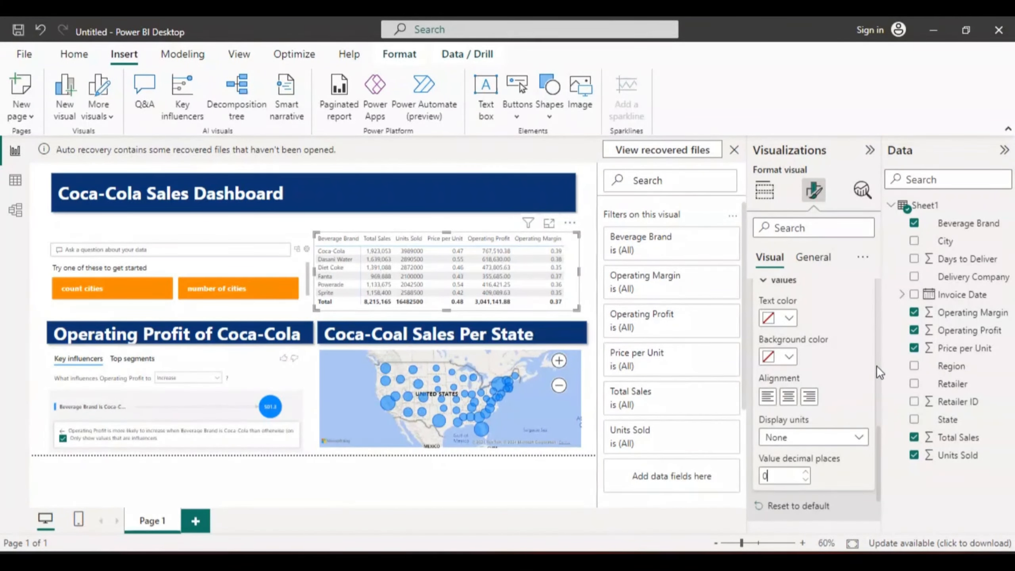
- Set the value decimal places of the matrix's Operating Profit column to 0 in the specific column formatting
{"action": "left_click_drag", "start_coordinate": [876, 430], "coordinate": [880, 355]}
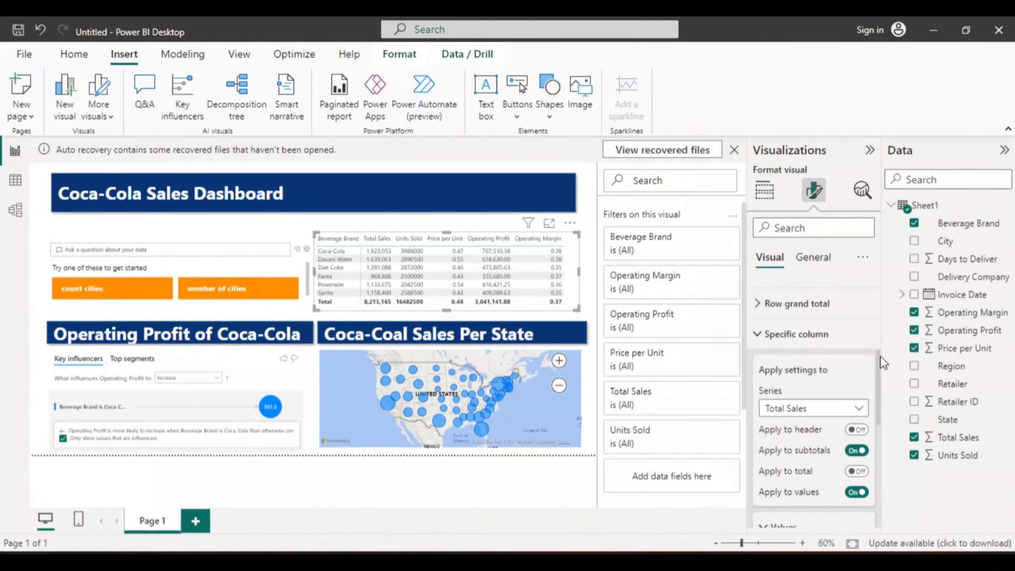
{"action": "left_click", "coordinate": [861, 409]}
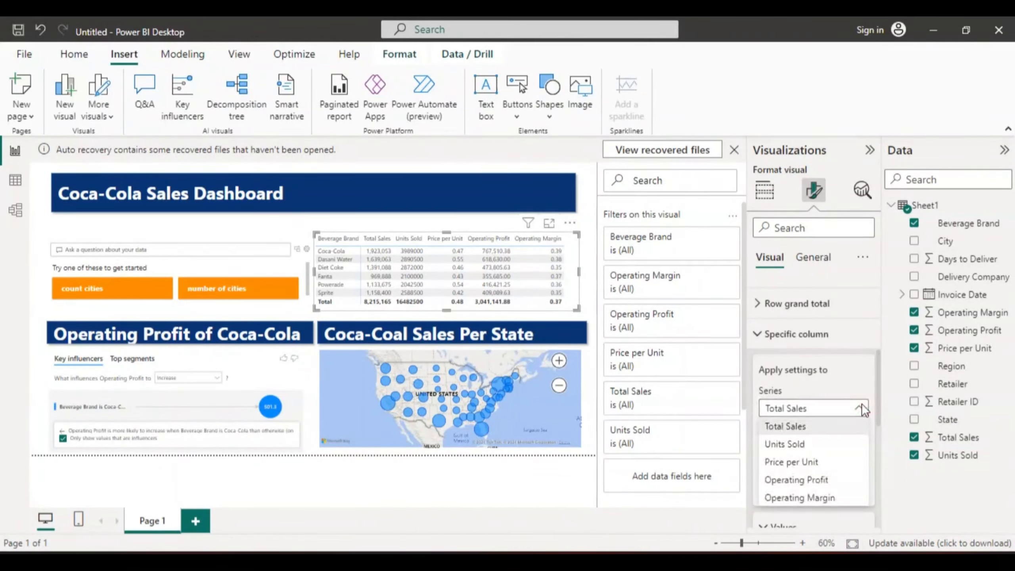
{"action": "left_click", "coordinate": [796, 480]}
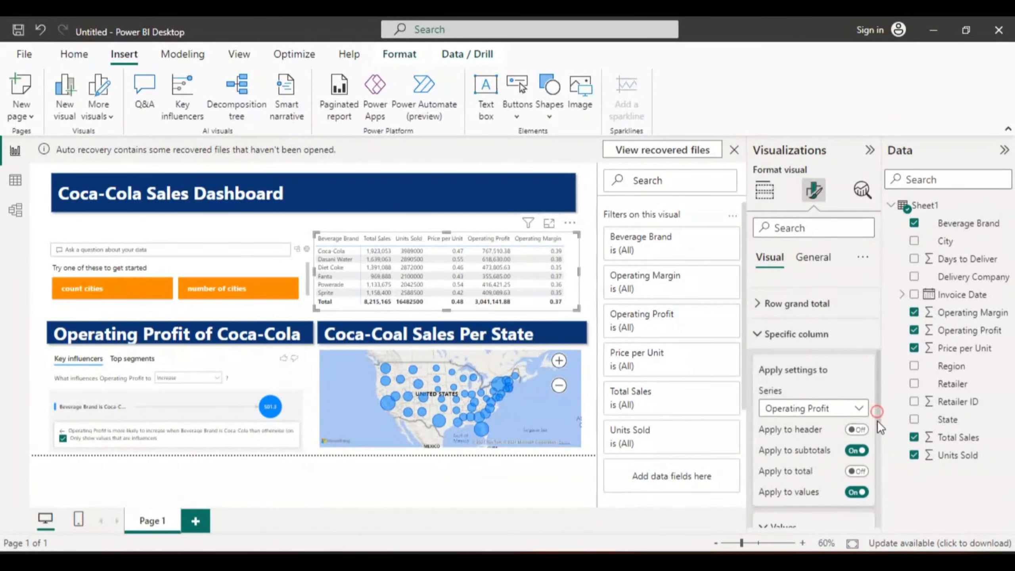
{"action": "left_click_drag", "start_coordinate": [877, 420], "coordinate": [881, 498]}
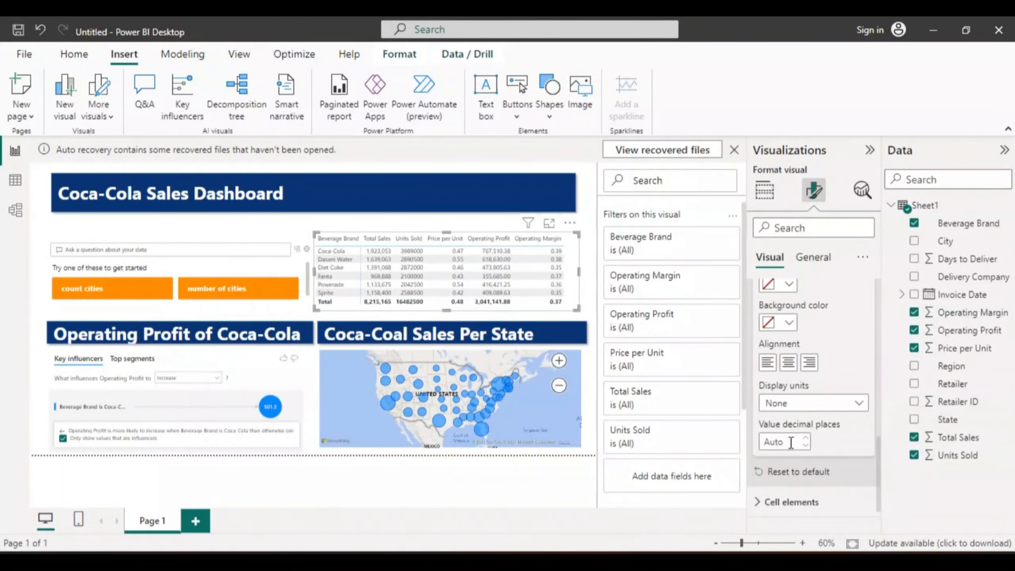
{"action": "left_click", "coordinate": [791, 443]}
{"action": "type", "text": "0"}
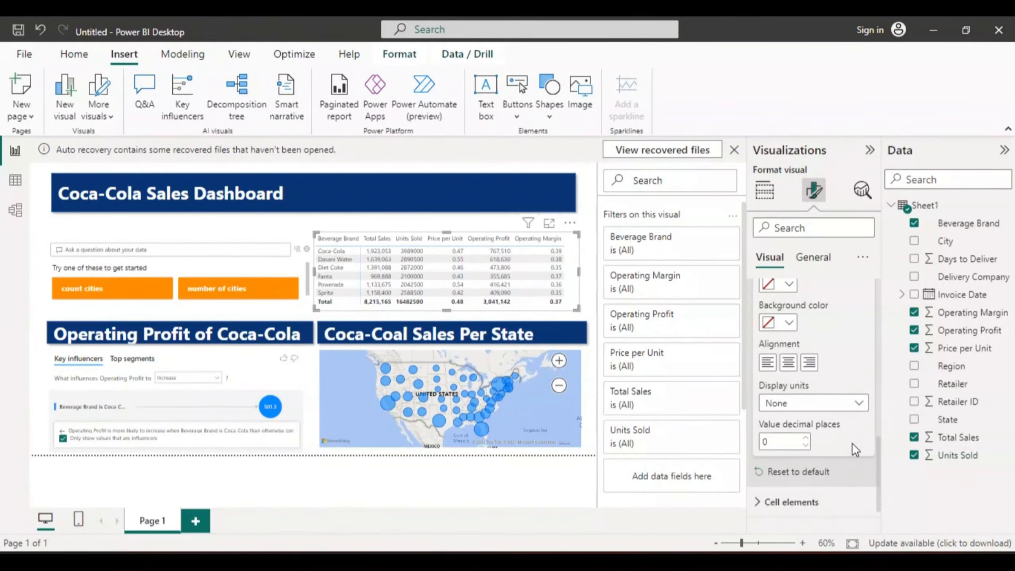
{"action": "left_click", "coordinate": [848, 371]}
- Make the font of the matrix's values bold
{"action": "left_click_drag", "start_coordinate": [878, 449], "coordinate": [881, 302]}
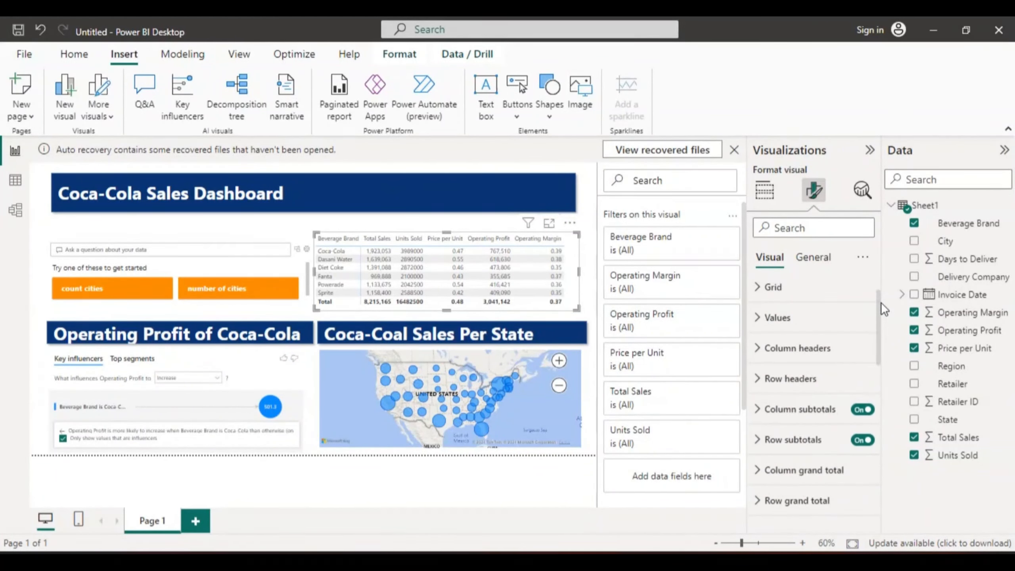
{"action": "left_click", "coordinate": [759, 318]}
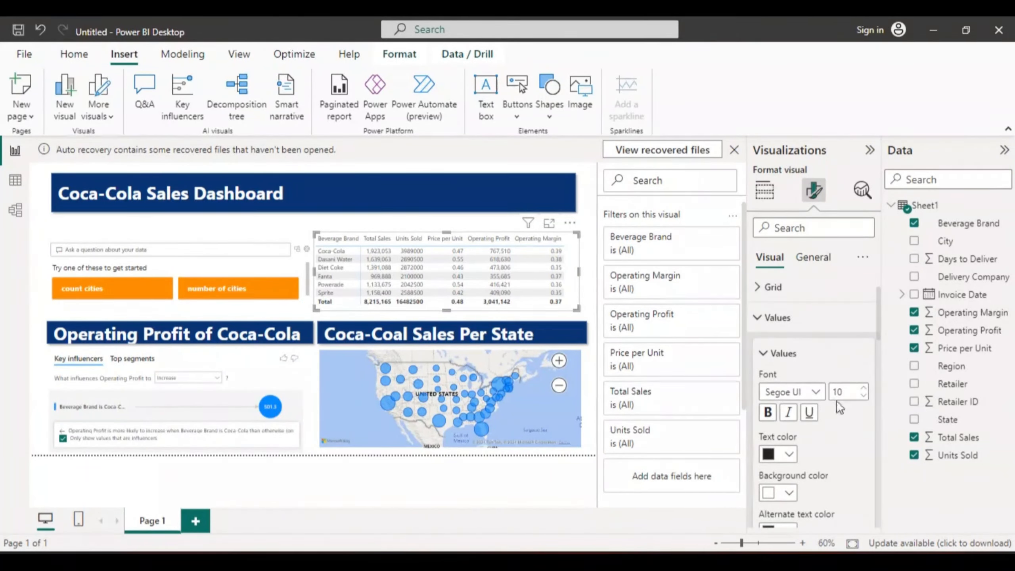
{"action": "left_click", "coordinate": [769, 416]}
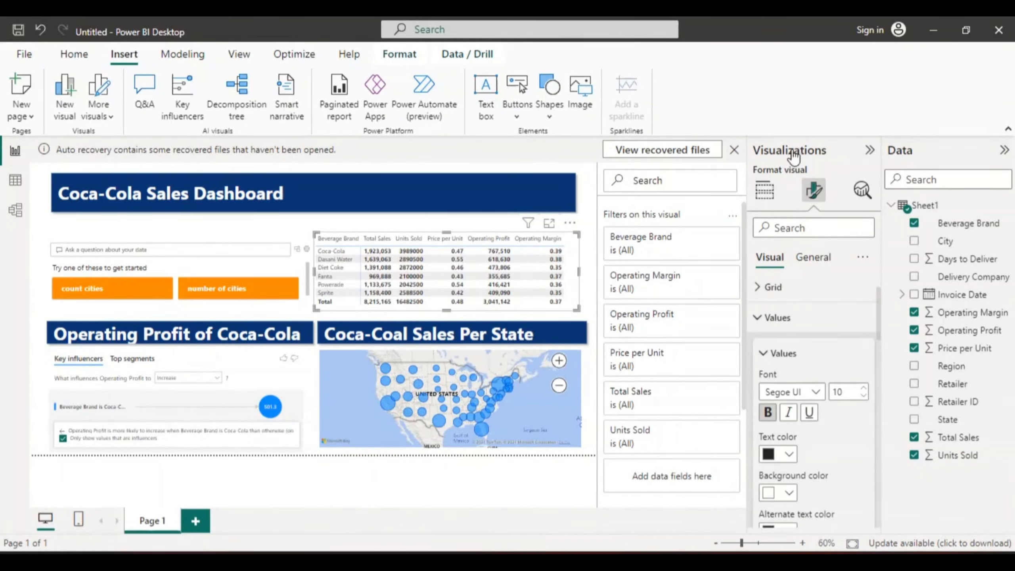
- Sort the matrix by Total Sales in descending order and slightly widen its Beverage Brand column
{"action": "left_click", "coordinate": [766, 192]}
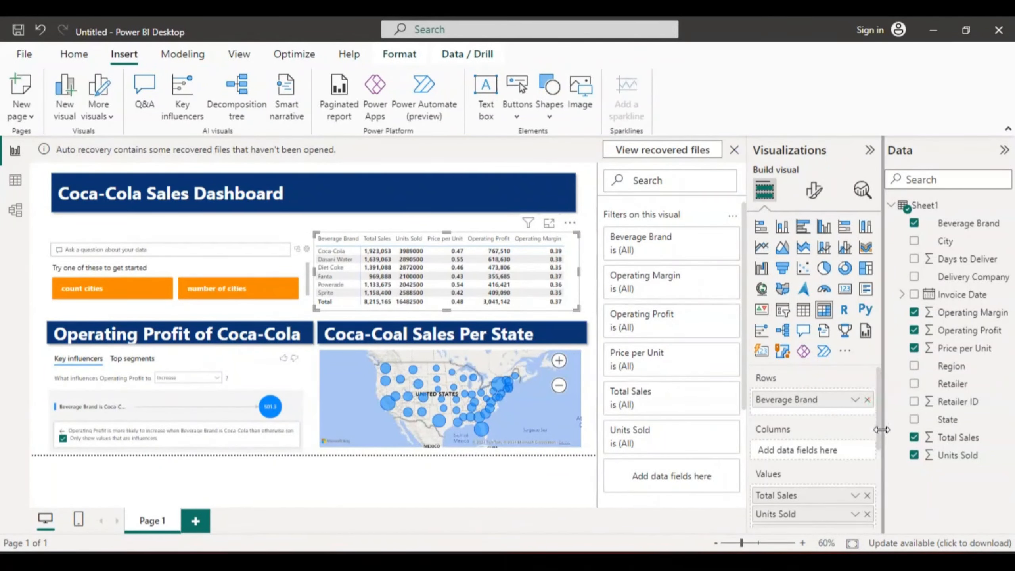
{"action": "left_click_drag", "start_coordinate": [879, 411], "coordinate": [878, 435]}
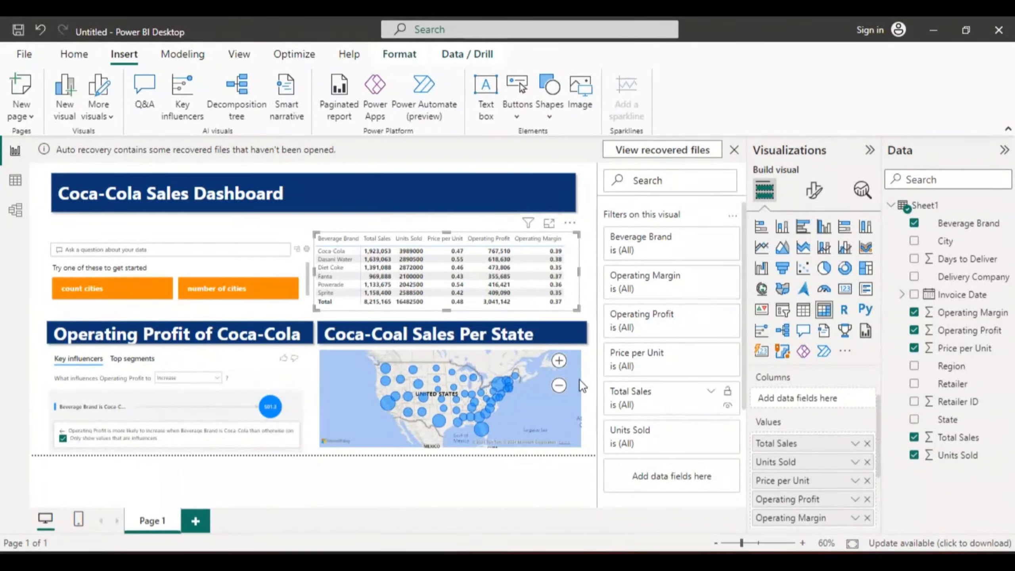
{"action": "left_click", "coordinate": [365, 240]}
{"action": "left_click", "coordinate": [364, 247]}
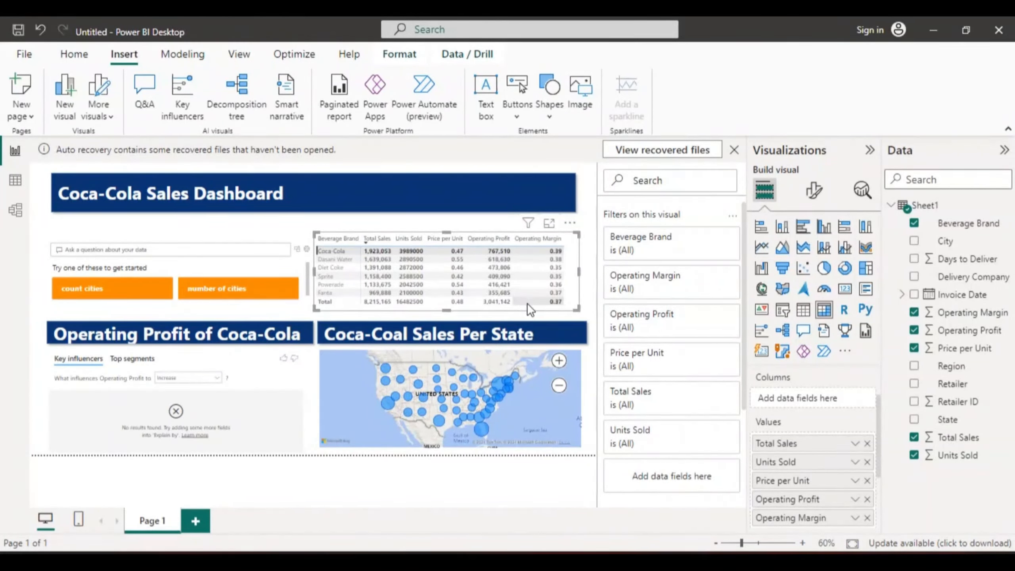
{"action": "left_click", "coordinate": [575, 249]}
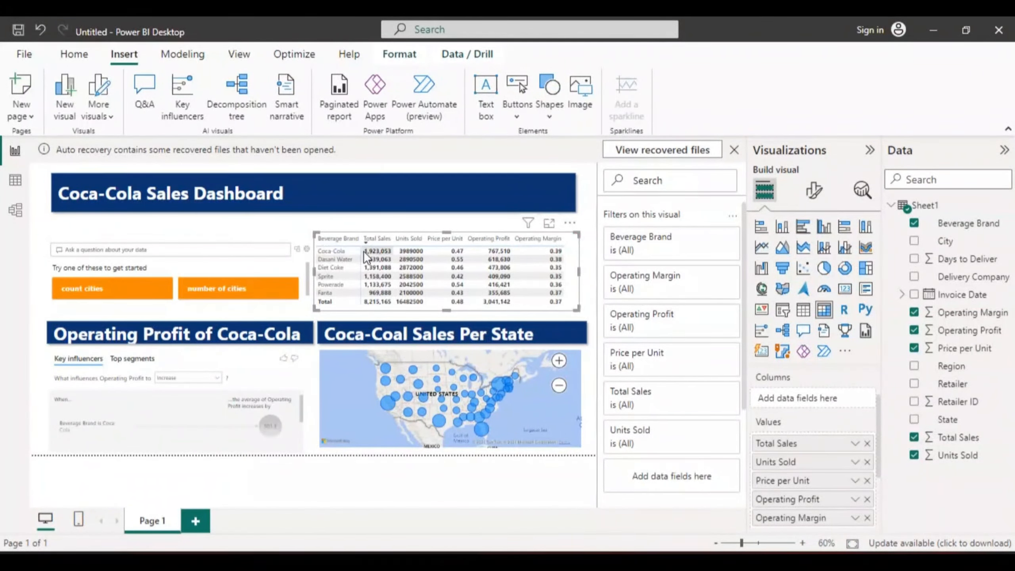
{"action": "left_click_drag", "start_coordinate": [361, 239], "coordinate": [374, 240]}
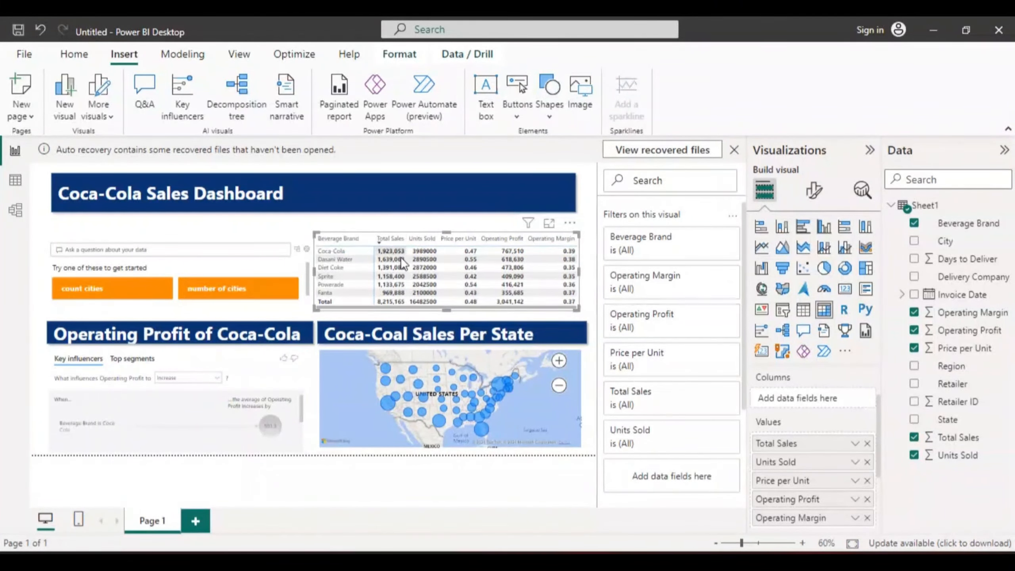
- Add conditional-formatting data bars to the matrix's Total Sales values with the positive bar color #FF8A00
{"action": "right_click", "coordinate": [819, 448]}
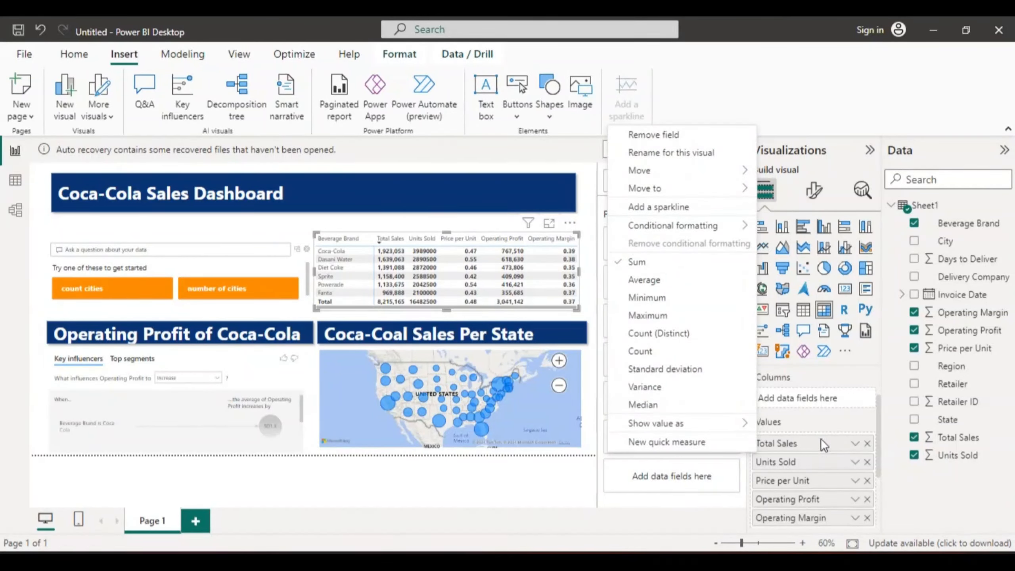
{"action": "mouse_move", "coordinate": [659, 227]}
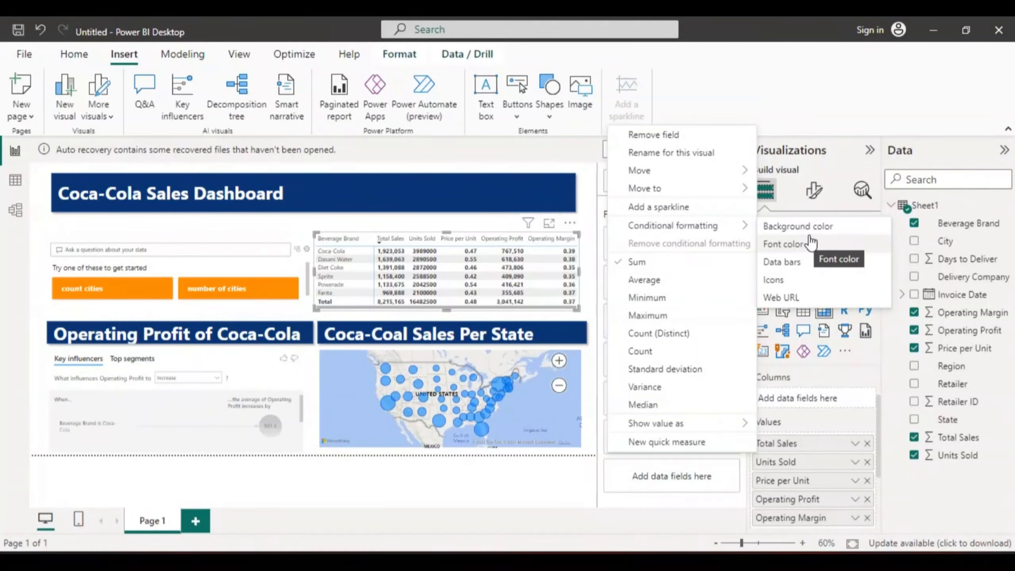
{"action": "left_click", "coordinate": [777, 264]}
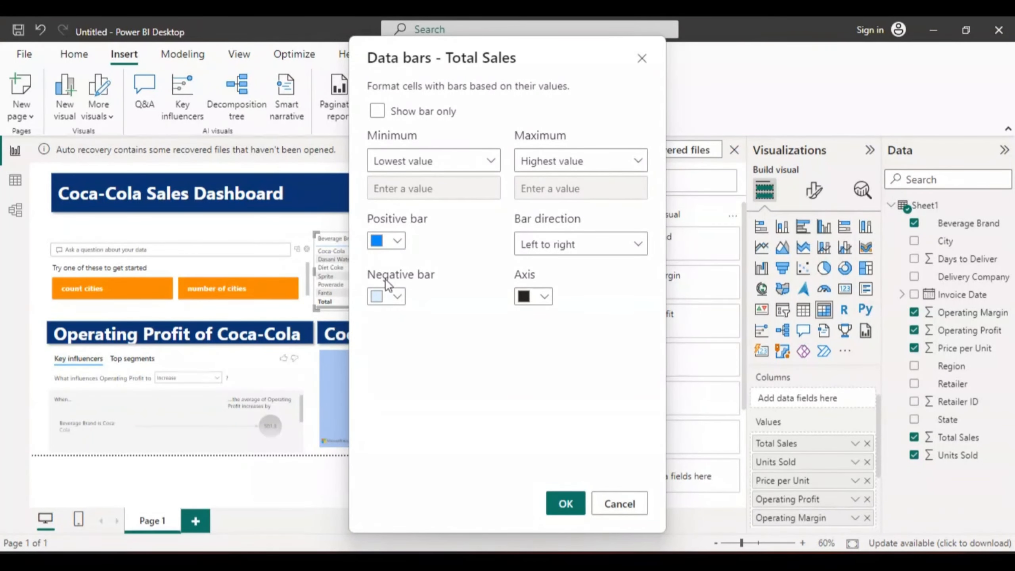
{"action": "left_click", "coordinate": [396, 239]}
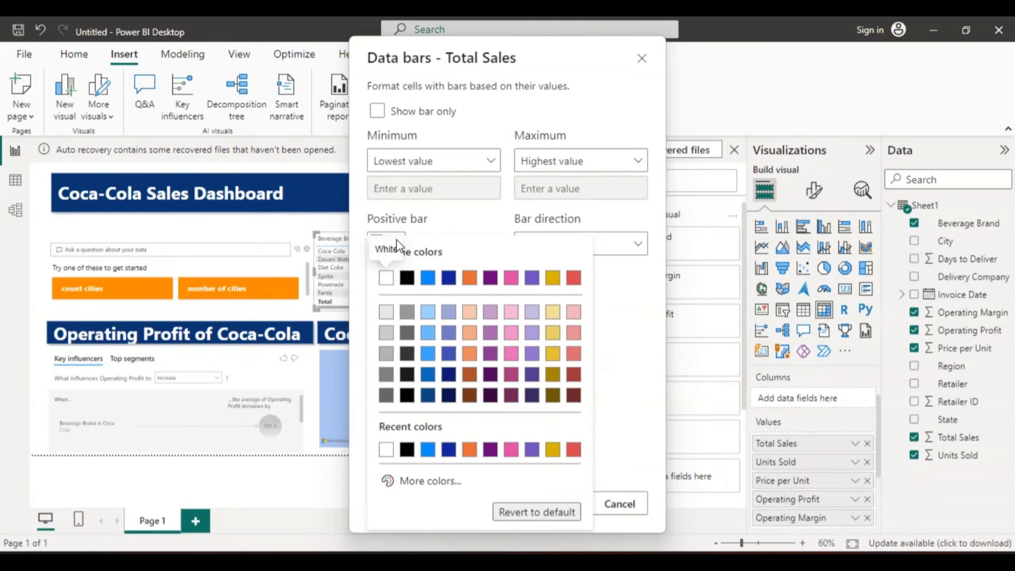
{"action": "left_click", "coordinate": [624, 351]}
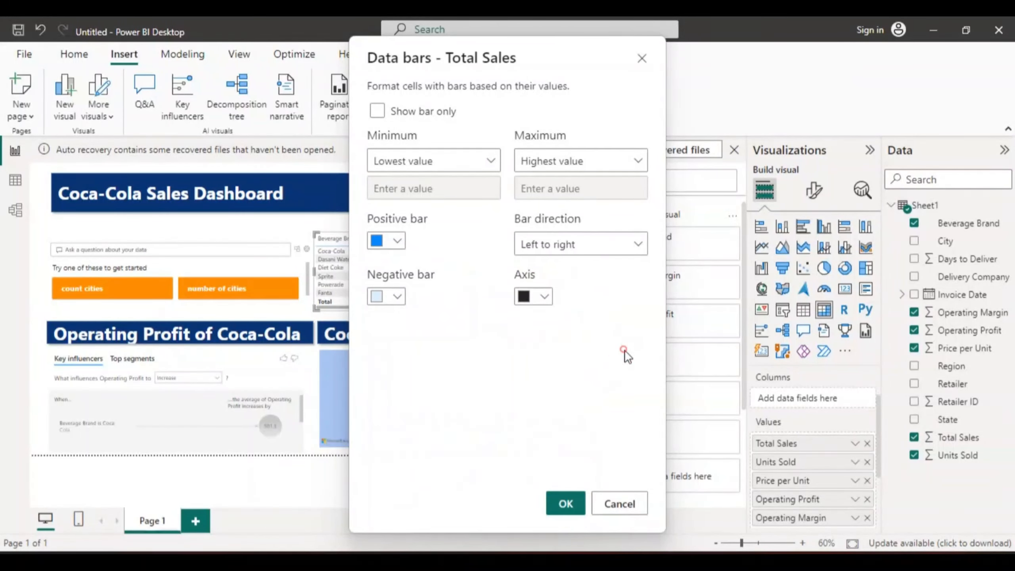
{"action": "left_click", "coordinate": [397, 239]}
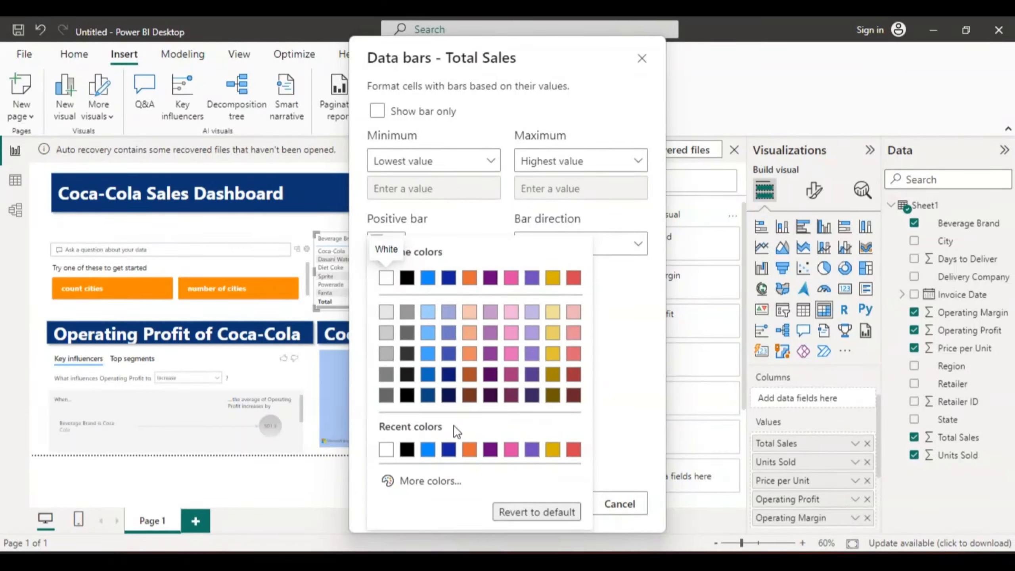
{"action": "left_click", "coordinate": [431, 482]}
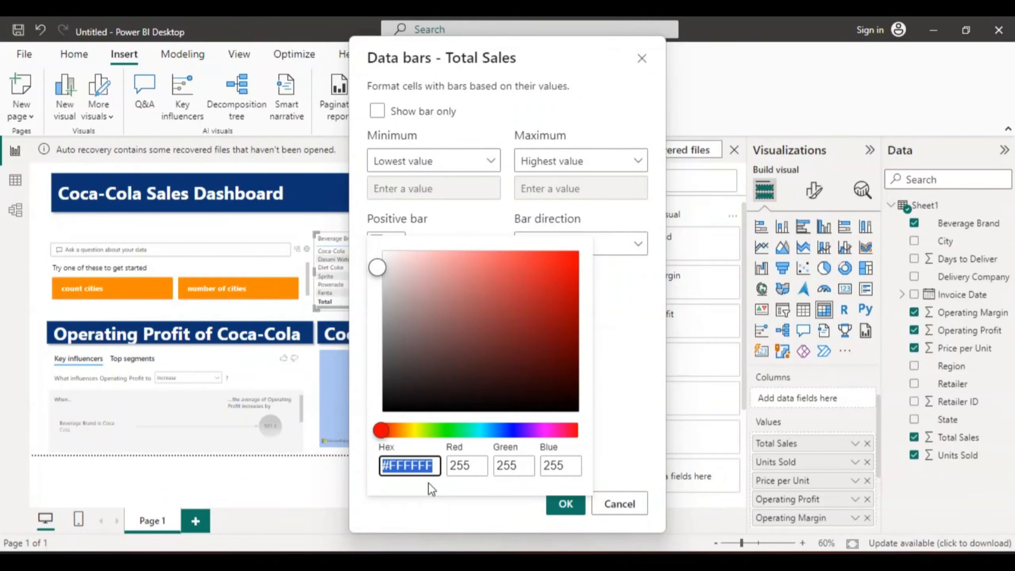
{"action": "type", "text": "ff"}
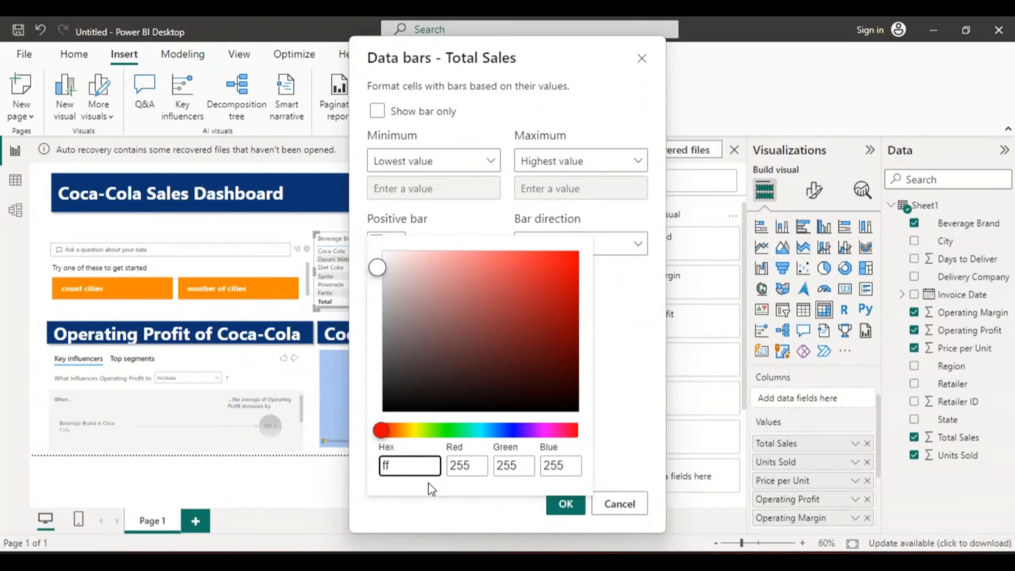
{"action": "type", "text": "8a00"}
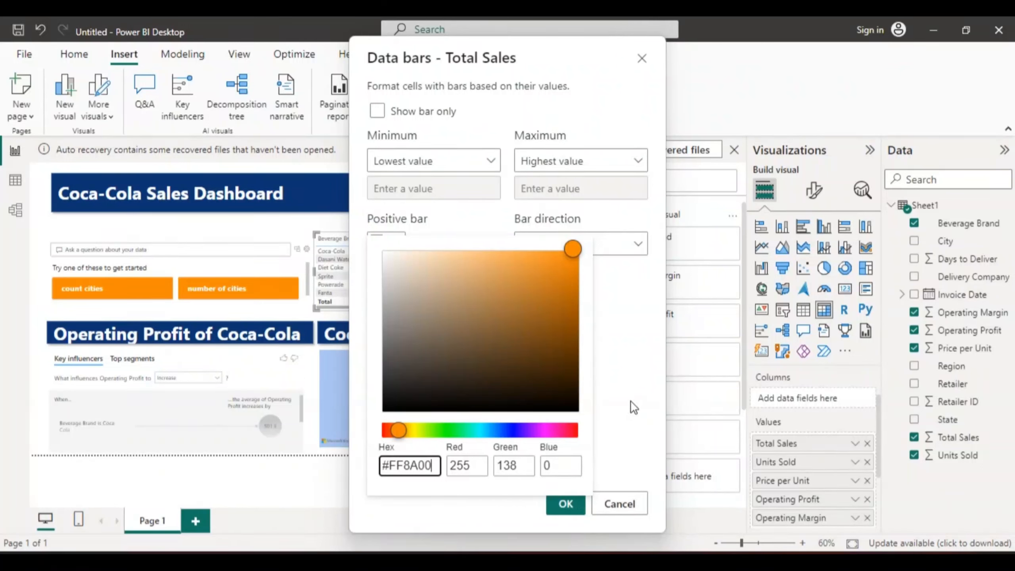
{"action": "left_click", "coordinate": [678, 393]}
{"action": "left_click", "coordinate": [566, 504]}
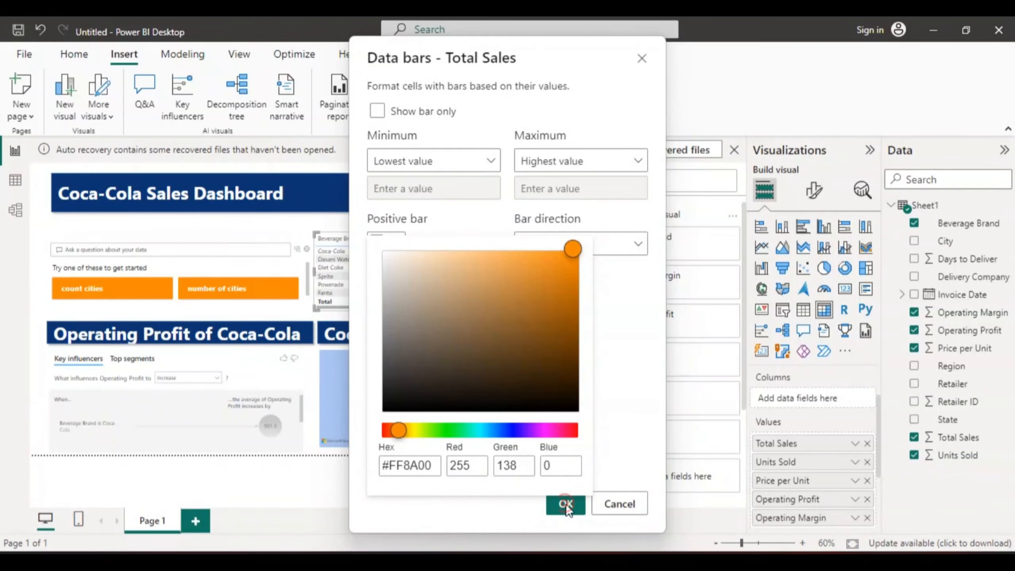
{"action": "left_click", "coordinate": [596, 391]}
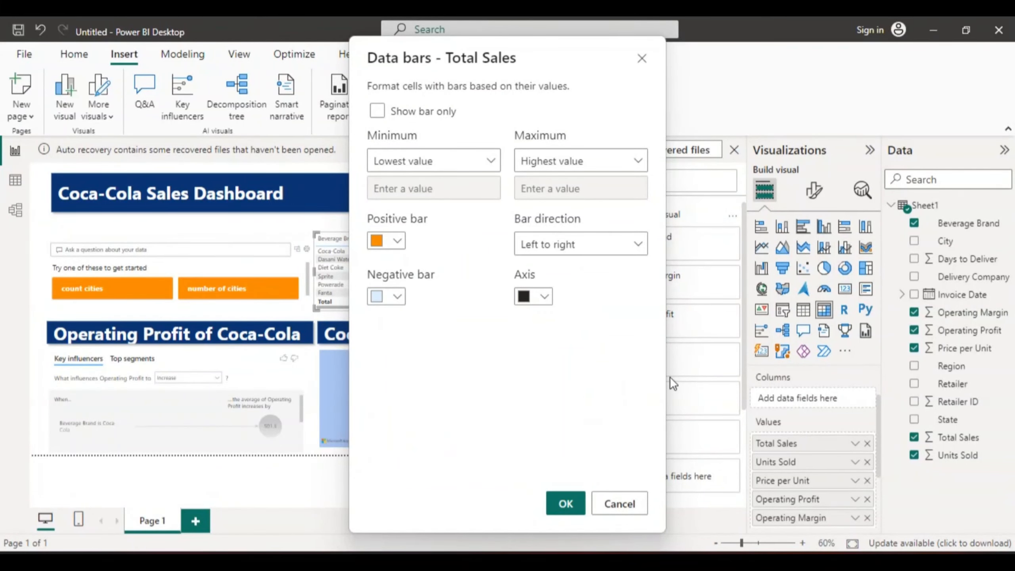
{"action": "left_click", "coordinate": [566, 503]}
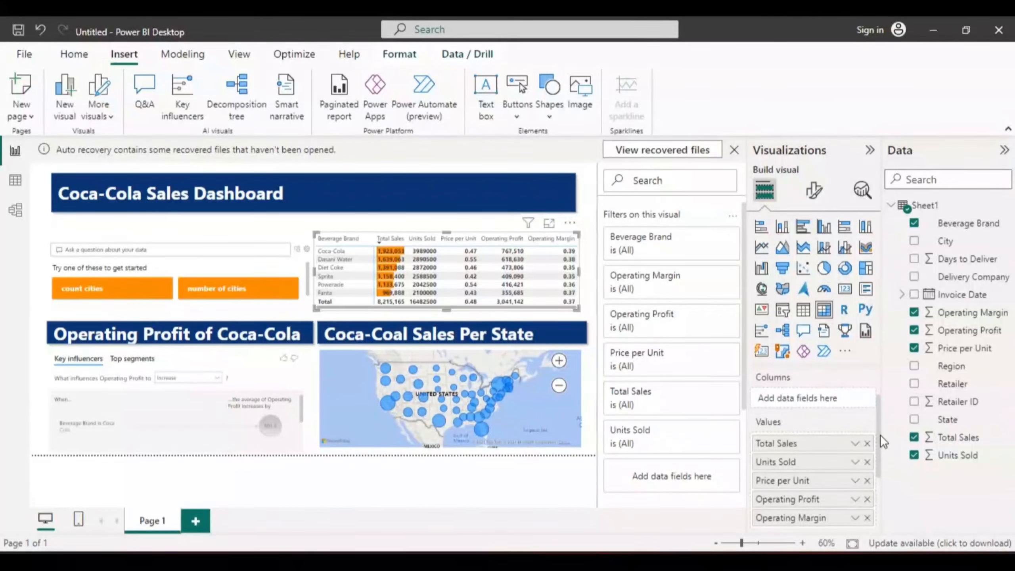
- Add conditional-formatting data bars to the matrix's Operating Profit values with the positive bar color #FF8A00, leaving the matrix deselected
{"action": "left_click_drag", "start_coordinate": [881, 441], "coordinate": [878, 482]}
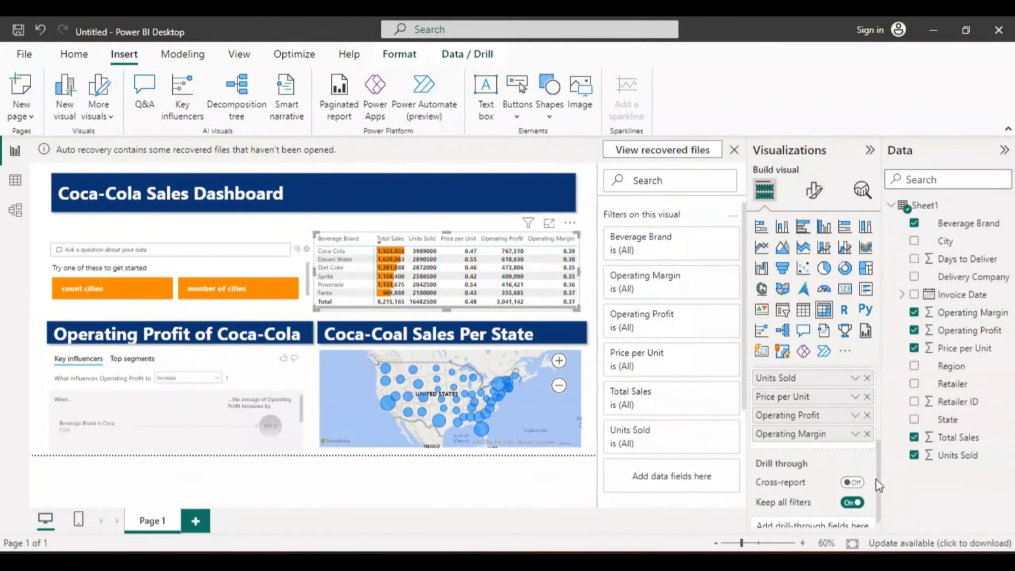
{"action": "right_click", "coordinate": [820, 420]}
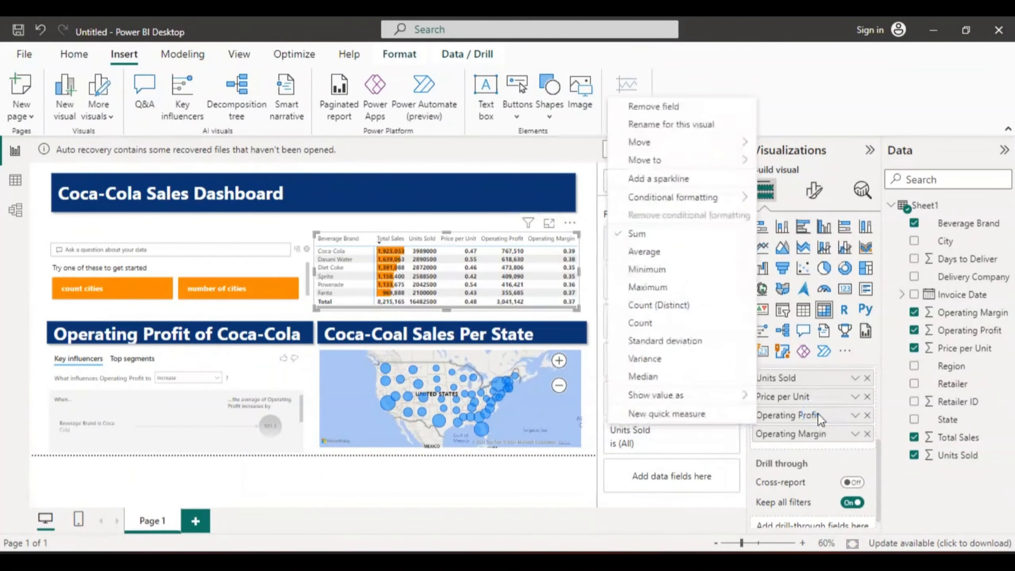
{"action": "mouse_move", "coordinate": [684, 197]}
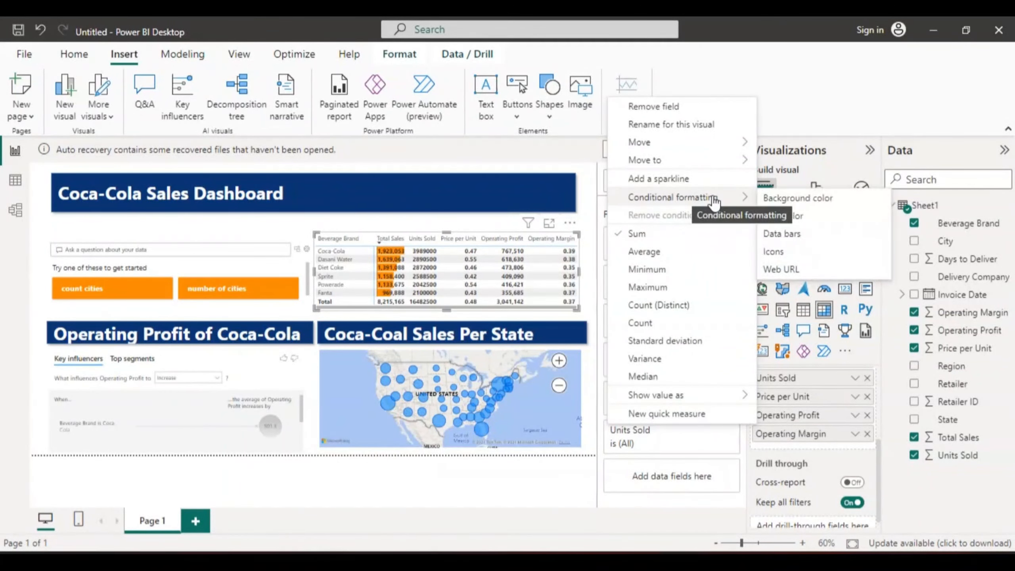
{"action": "left_click", "coordinate": [796, 233]}
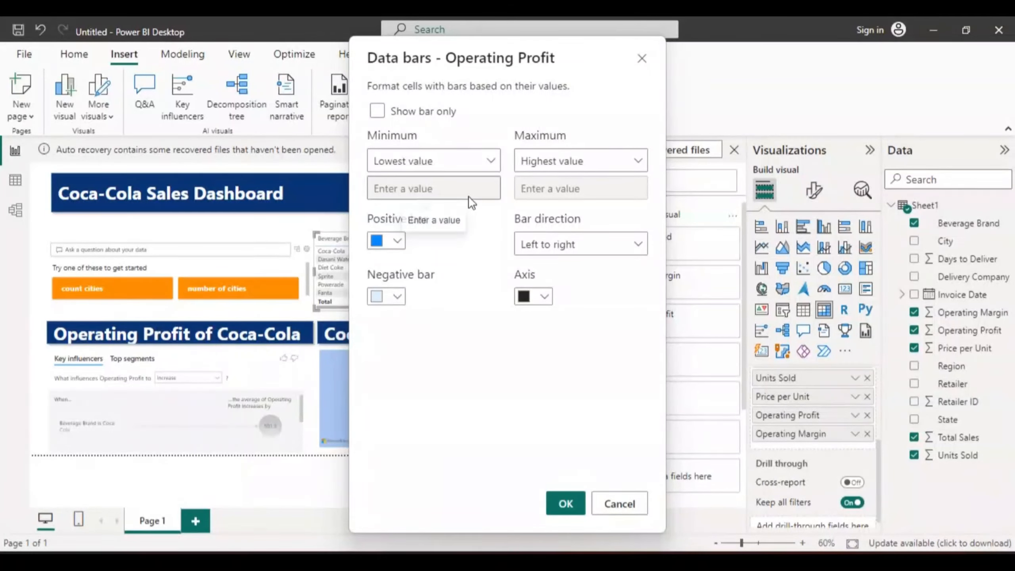
{"action": "left_click", "coordinate": [397, 241]}
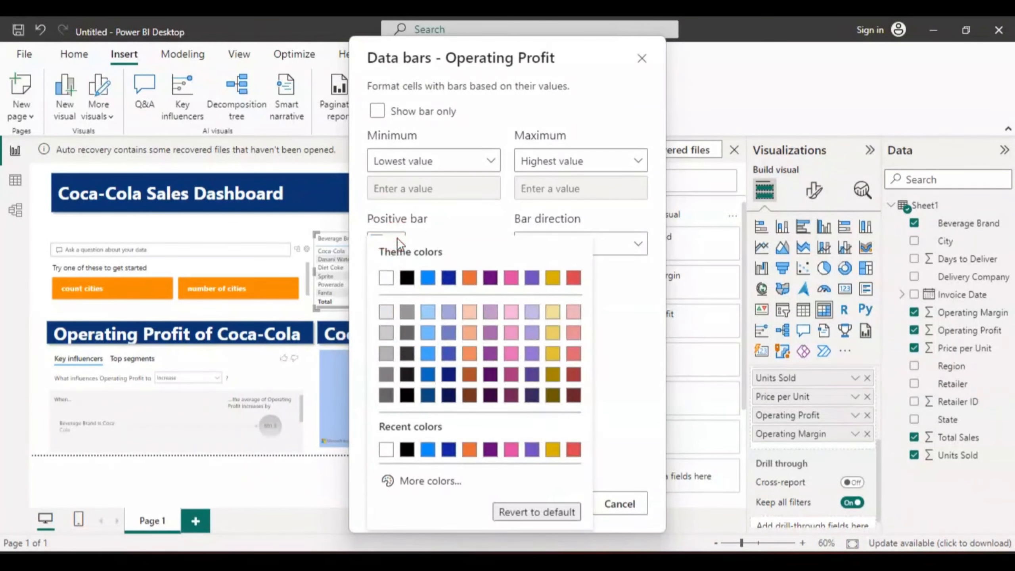
{"action": "left_click", "coordinate": [424, 482]}
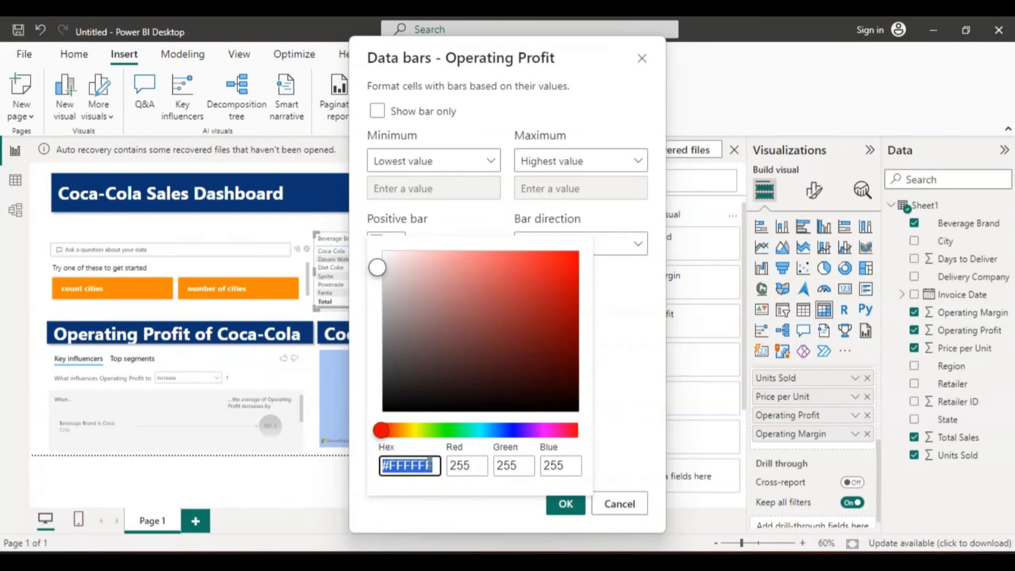
{"action": "type", "text": "ff"}
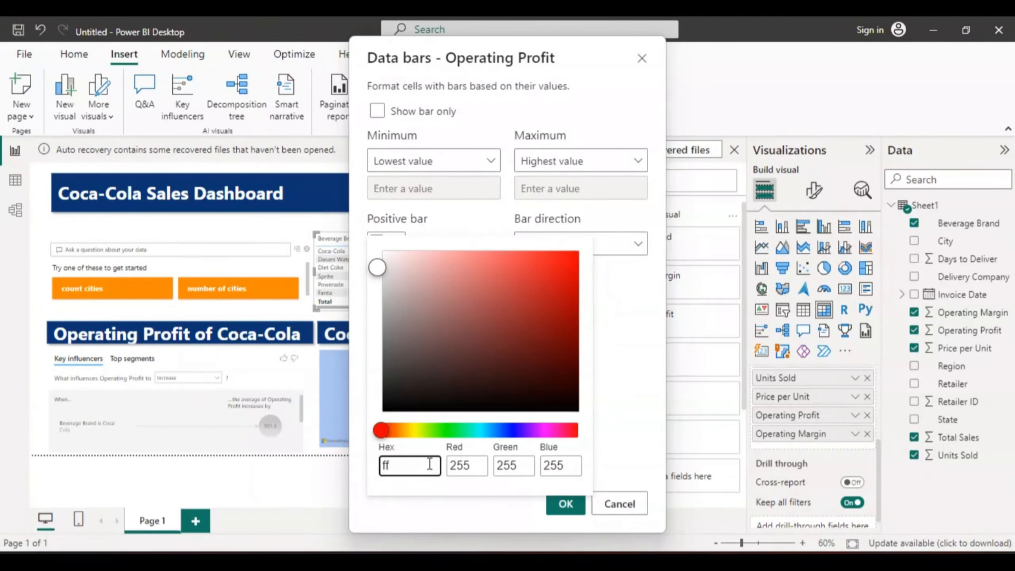
{"action": "type", "text": "8a00"}
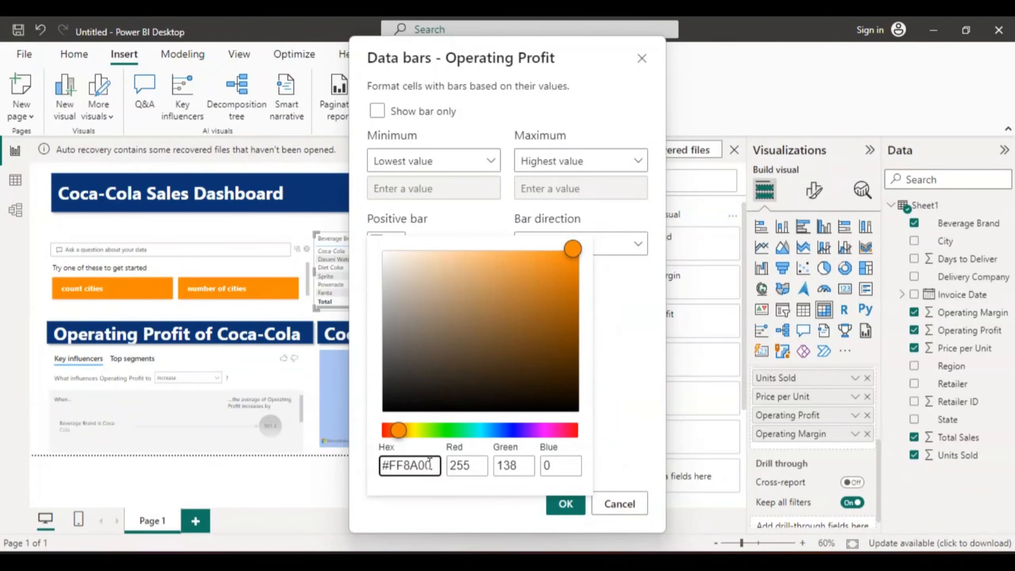
{"action": "left_click", "coordinate": [626, 427]}
{"action": "left_click", "coordinate": [568, 503]}
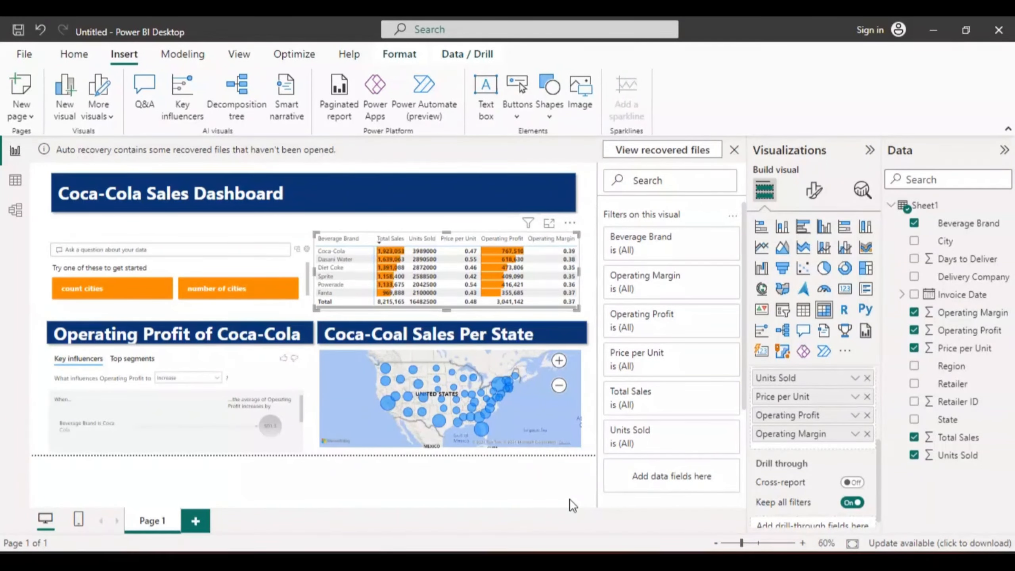
{"action": "left_click", "coordinate": [459, 195]}
{"action": "left_click", "coordinate": [589, 250]}
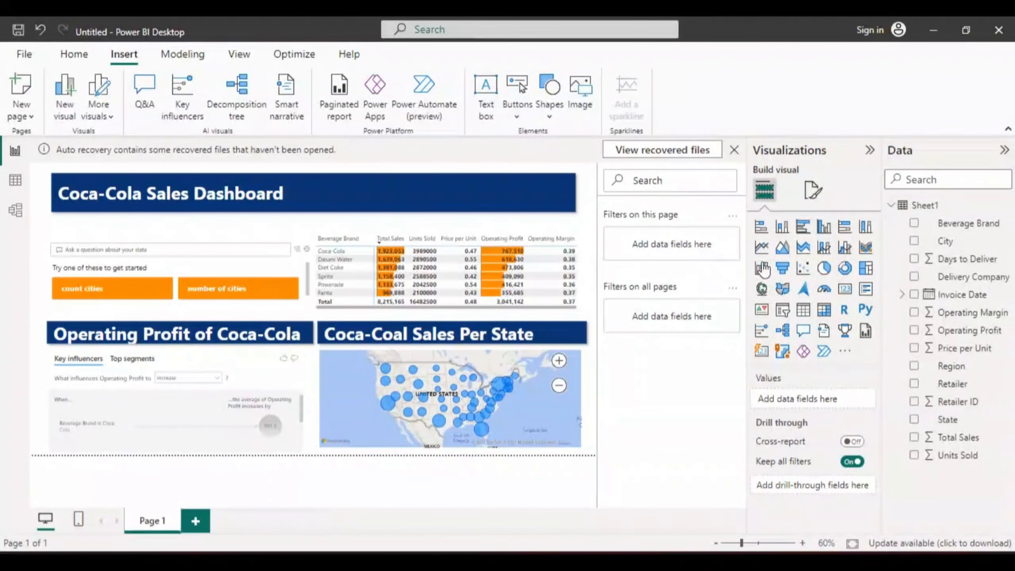
- Add a slicer for Invoice Date, moved and resized to fit over the empty right part of the Coca-Cola Sales Dashboard banner
{"action": "left_click", "coordinate": [782, 311]}
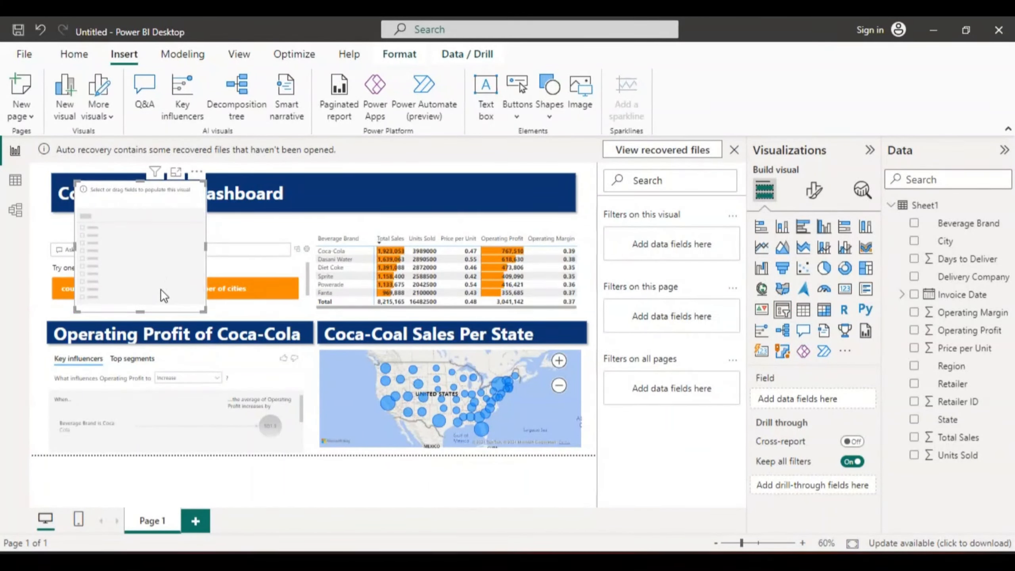
{"action": "left_click_drag", "start_coordinate": [156, 257], "coordinate": [372, 248]}
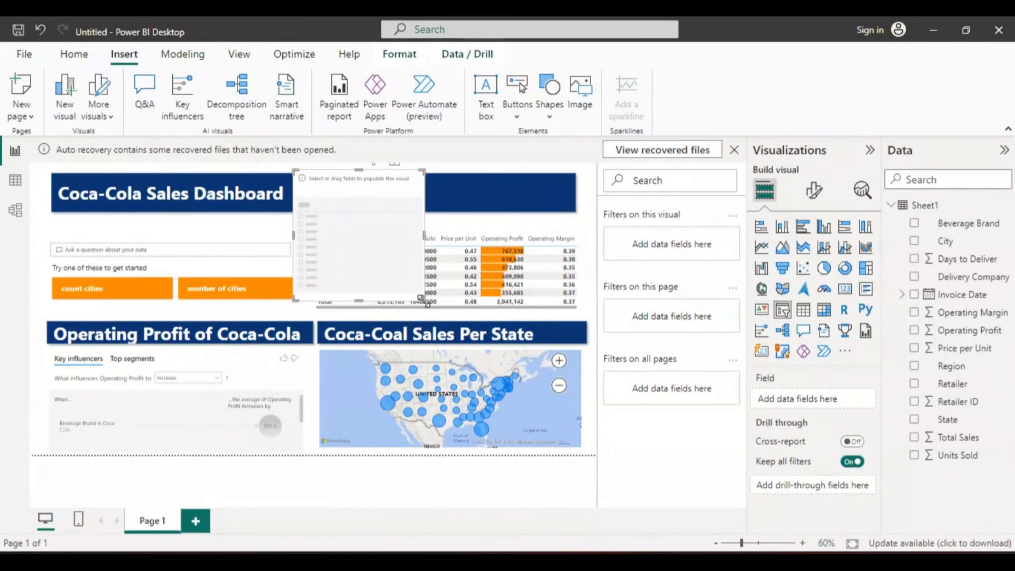
{"action": "left_click_drag", "start_coordinate": [423, 300], "coordinate": [539, 205]}
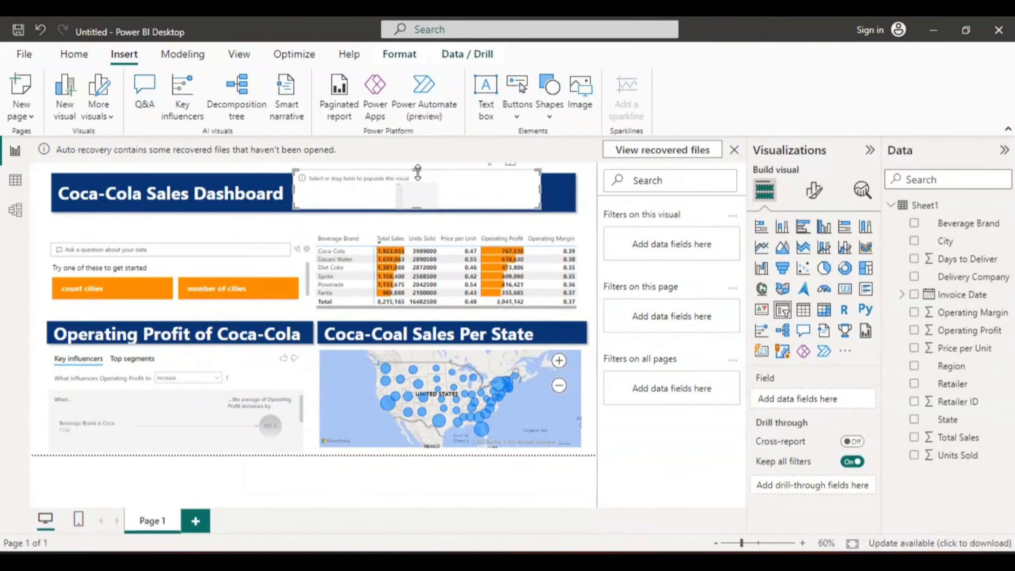
{"action": "left_click_drag", "start_coordinate": [417, 171], "coordinate": [452, 192]}
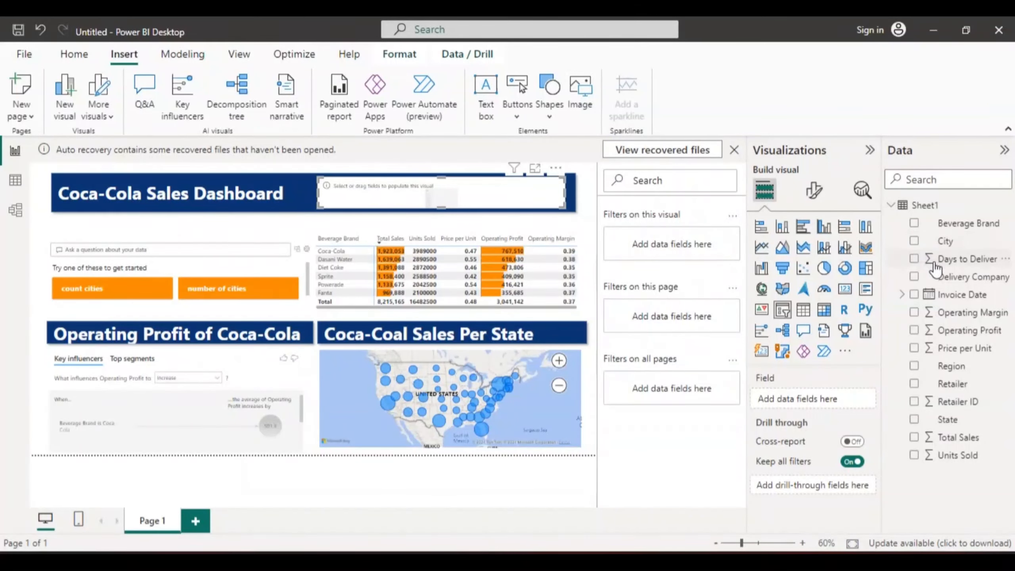
{"action": "left_click", "coordinate": [914, 295]}
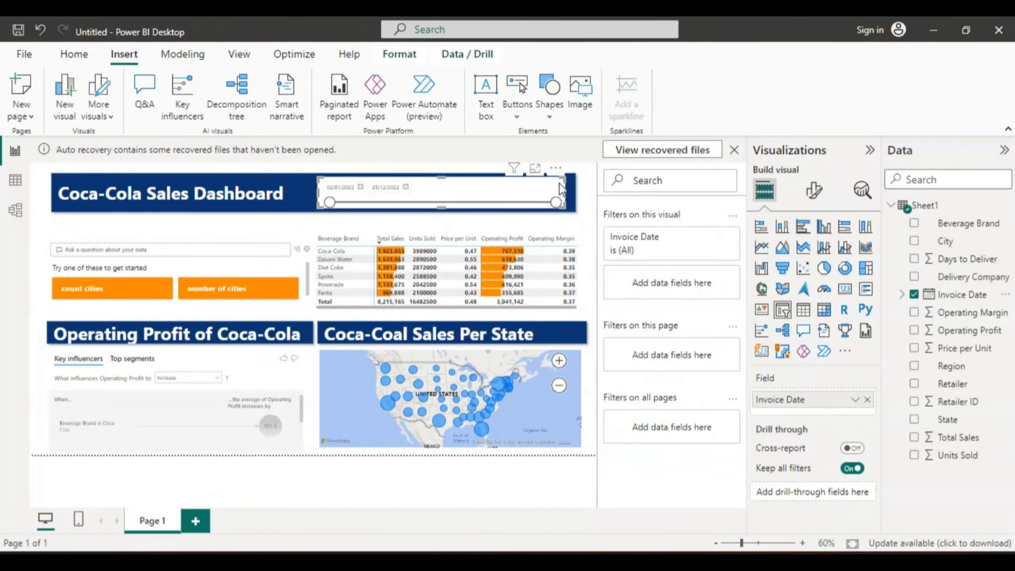
- Move the title banner and the date slicer apart, and set both back with the slicer over the banner's empty part
{"action": "left_click", "coordinate": [299, 184]}
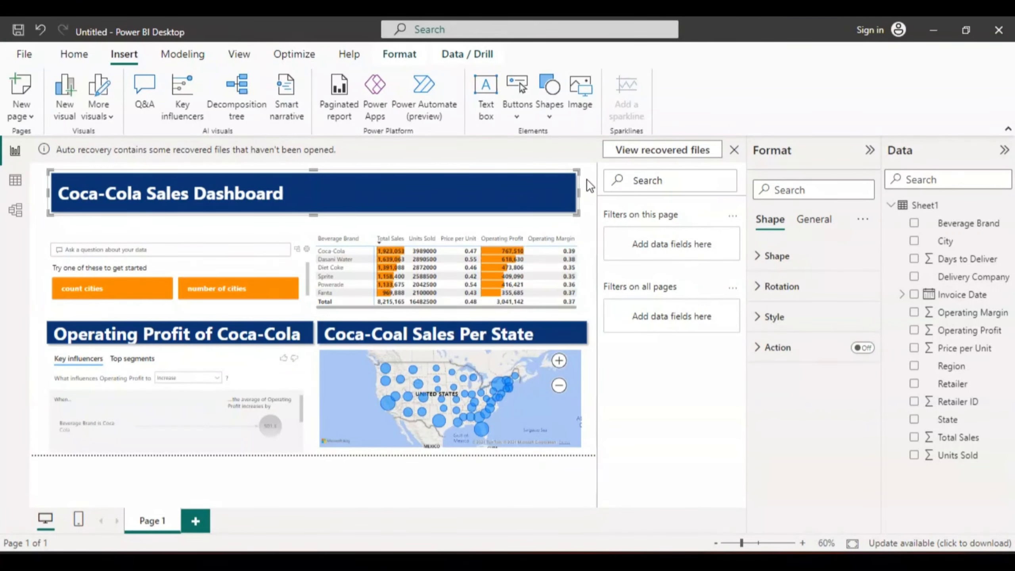
{"action": "left_click", "coordinate": [530, 195]}
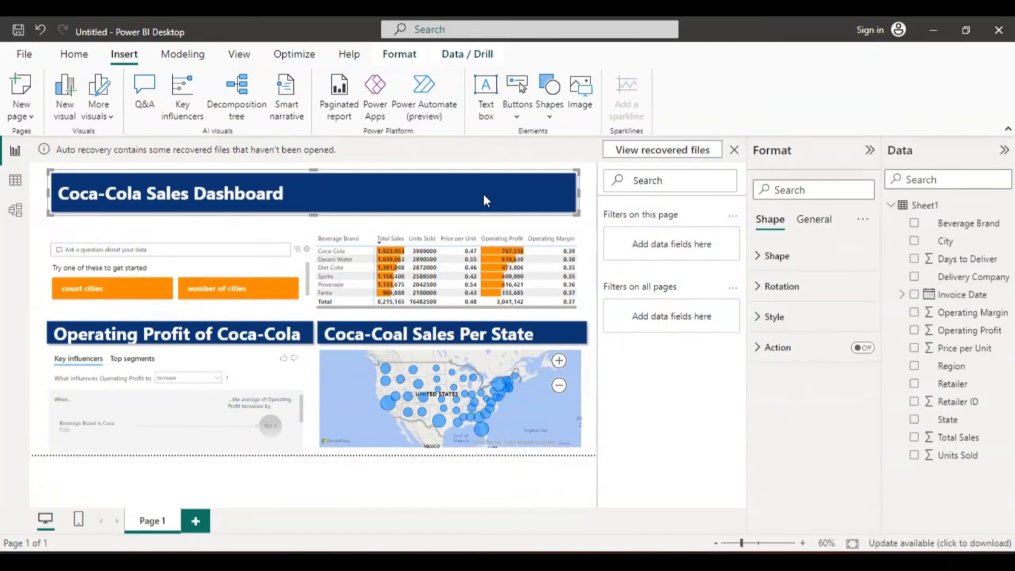
{"action": "left_click_drag", "start_coordinate": [483, 193], "coordinate": [486, 224]}
{"action": "left_click_drag", "start_coordinate": [444, 183], "coordinate": [472, 384]}
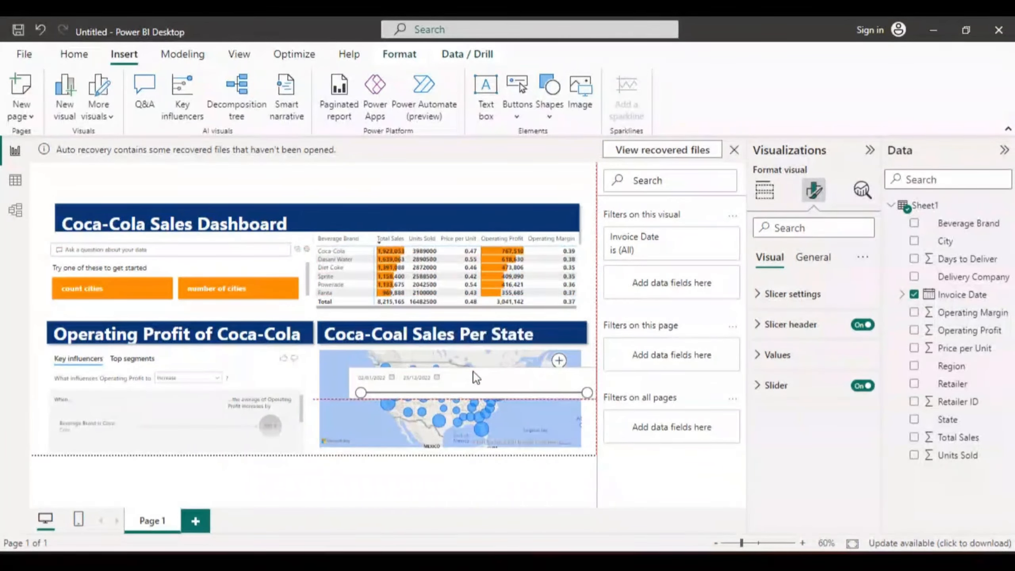
{"action": "left_click", "coordinate": [402, 216]}
{"action": "left_click_drag", "start_coordinate": [401, 207], "coordinate": [398, 185]}
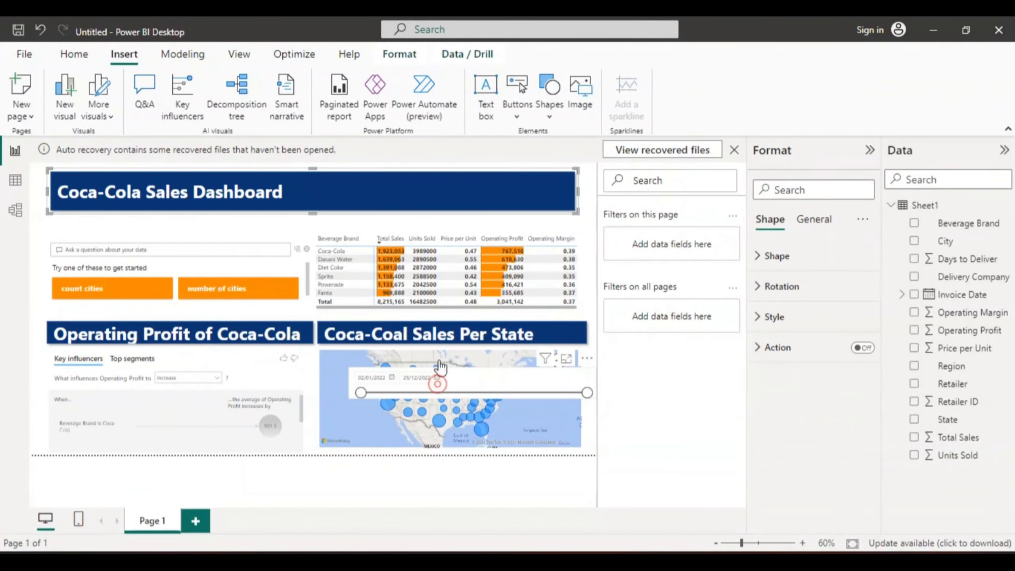
{"action": "left_click_drag", "start_coordinate": [439, 385], "coordinate": [414, 198]}
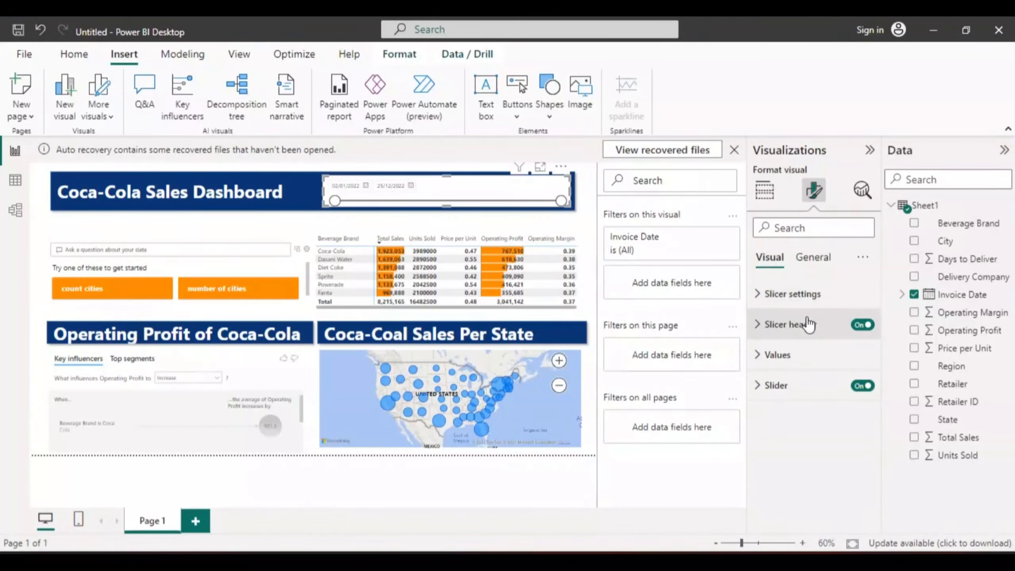
- Turn off the background effect of the Invoice Date slicer
{"action": "left_click", "coordinate": [763, 297]}
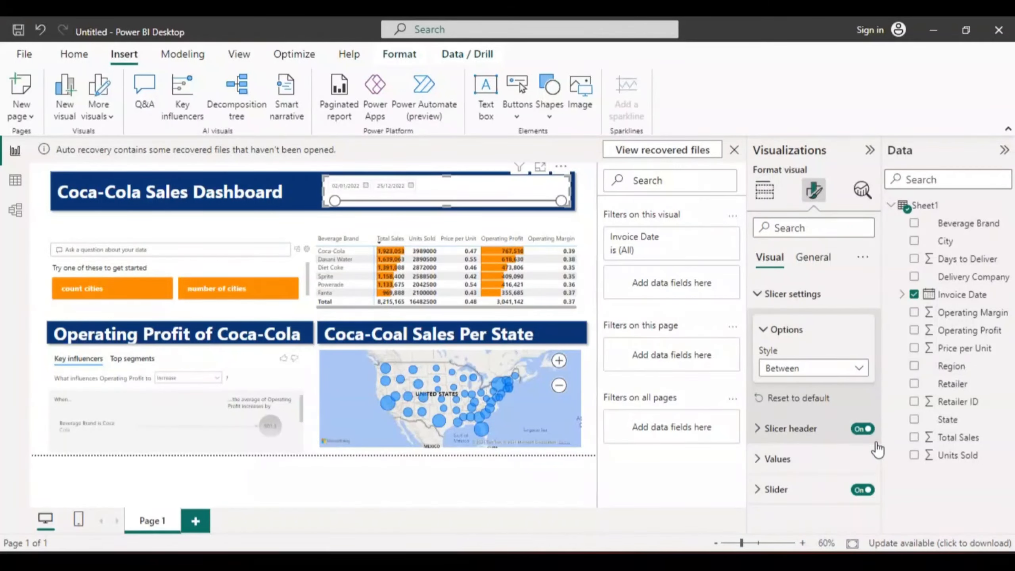
{"action": "left_click", "coordinate": [758, 295]}
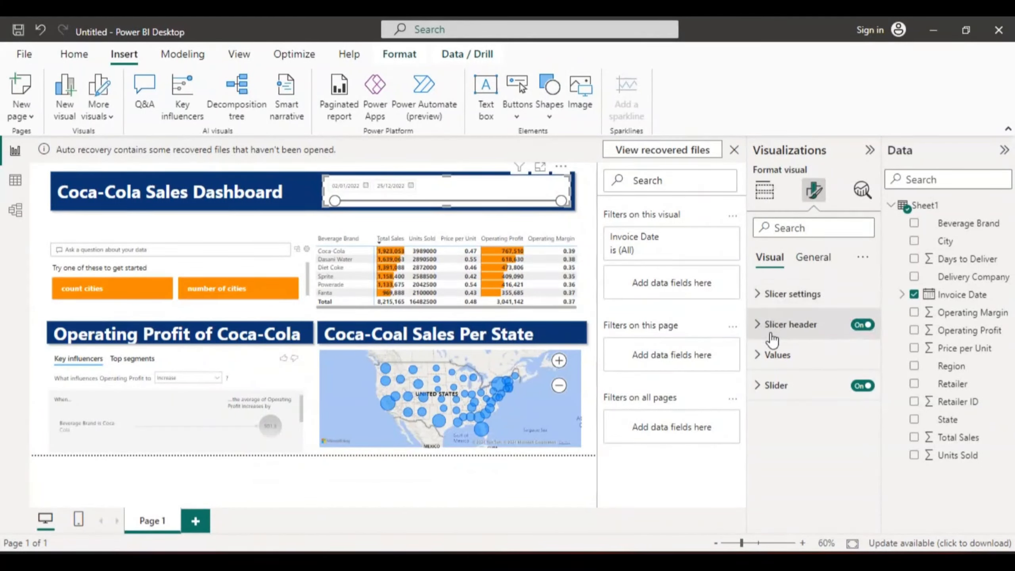
{"action": "left_click", "coordinate": [758, 356]}
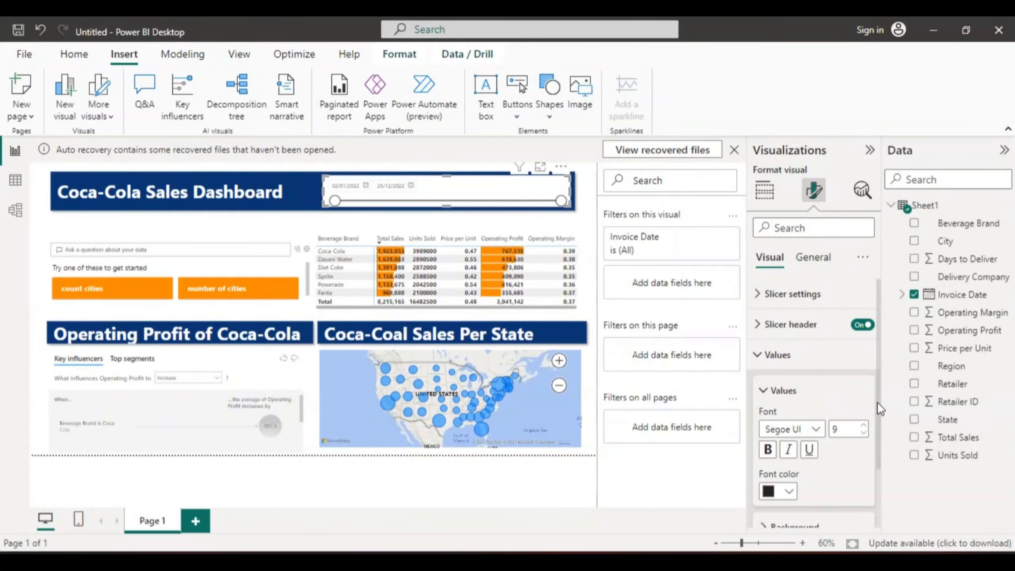
{"action": "mouse_move", "coordinate": [878, 409]}
{"action": "left_mouse_down"}
{"action": "mouse_move", "coordinate": [880, 470]}
{"action": "mouse_move", "coordinate": [880, 401]}
{"action": "left_mouse_up"}
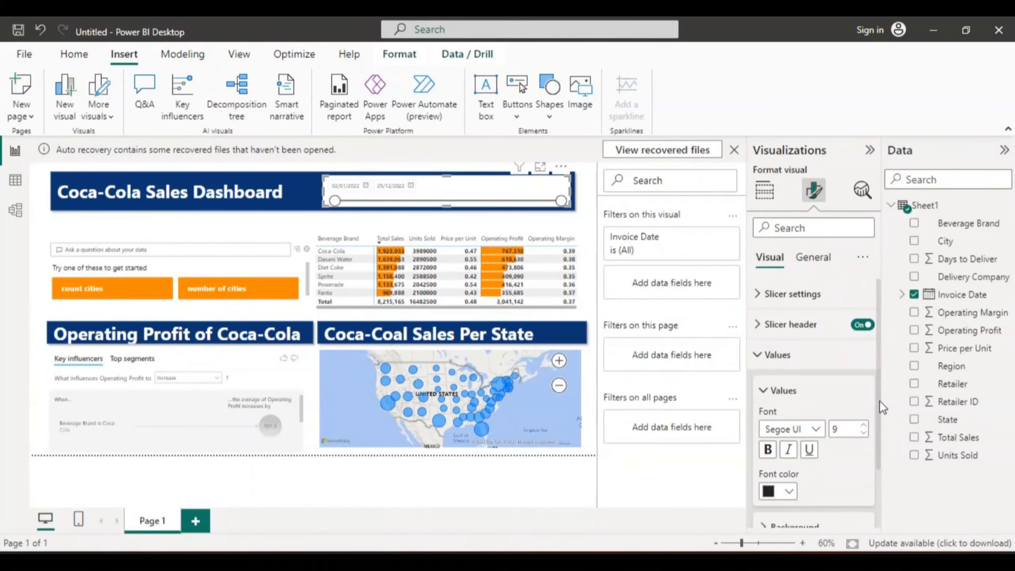
{"action": "left_click", "coordinate": [760, 355]}
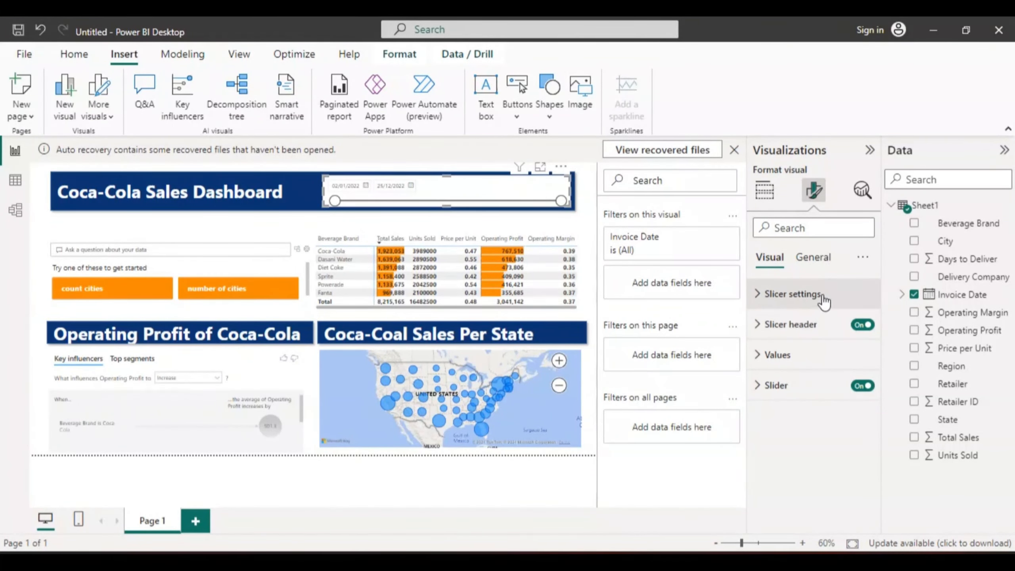
{"action": "left_click", "coordinate": [814, 256]}
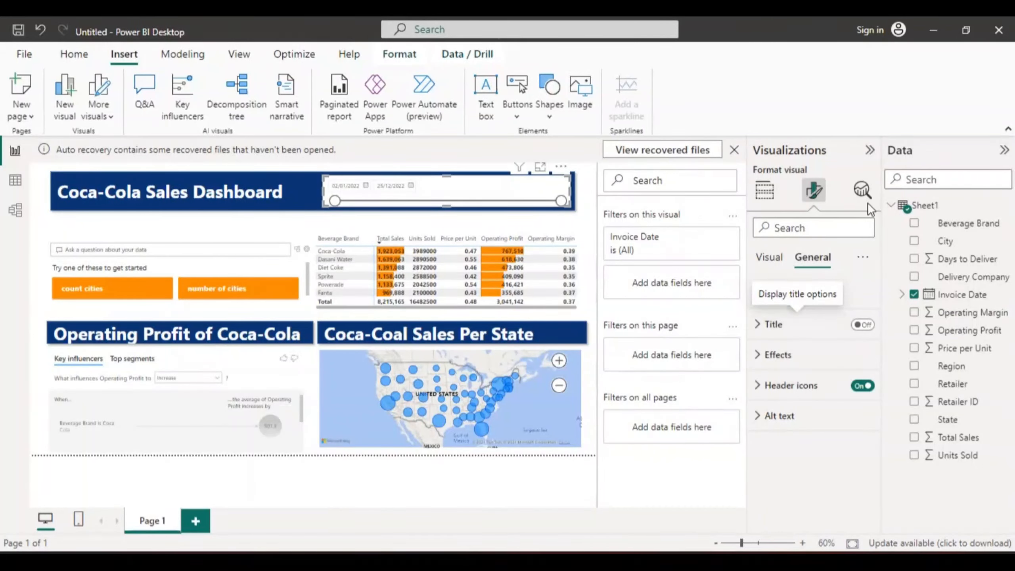
{"action": "left_click", "coordinate": [776, 355]}
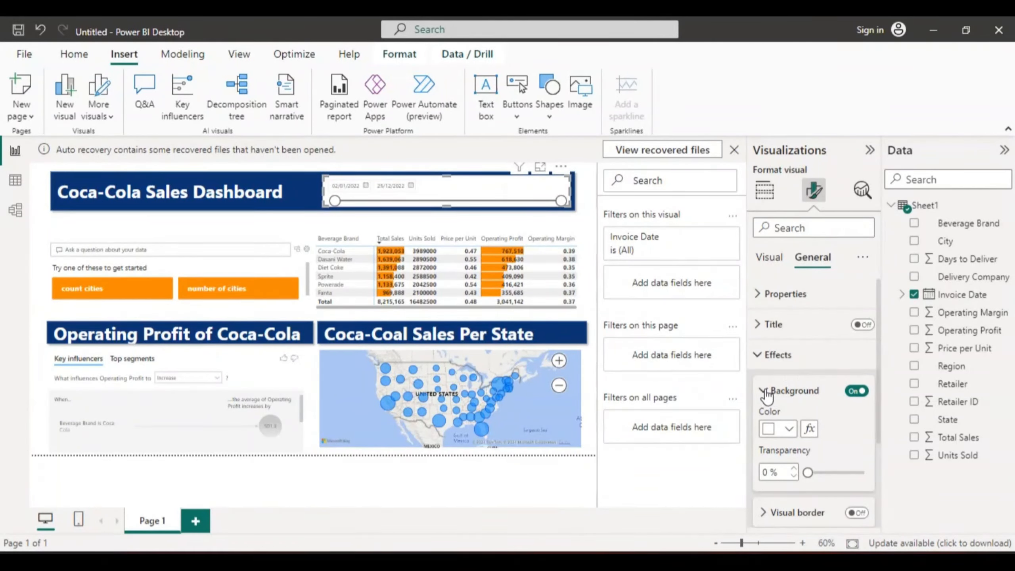
{"action": "left_click", "coordinate": [856, 392]}
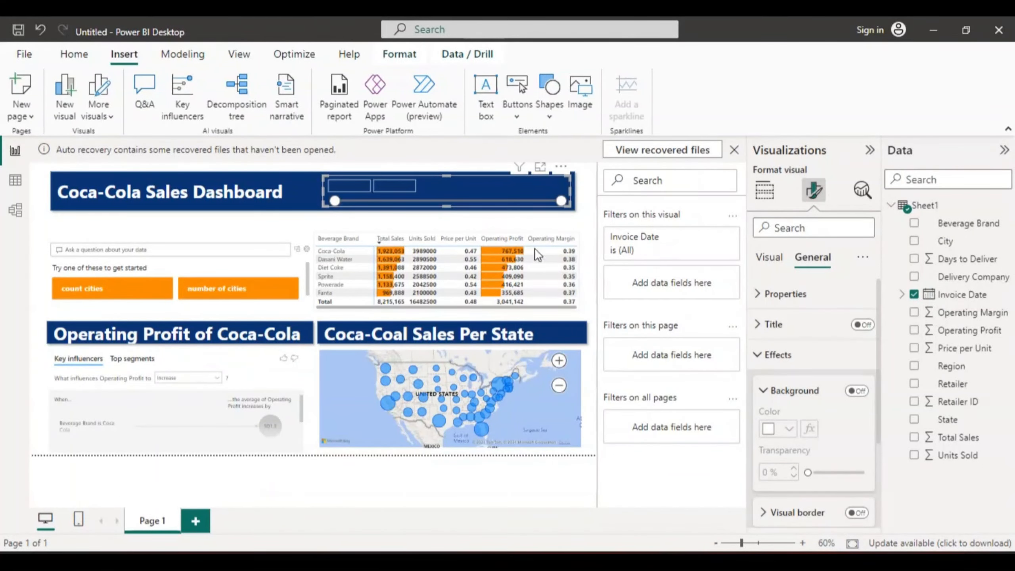
- Format the date slicer's values with a white, bold font at size 11
{"action": "left_click", "coordinate": [769, 258]}
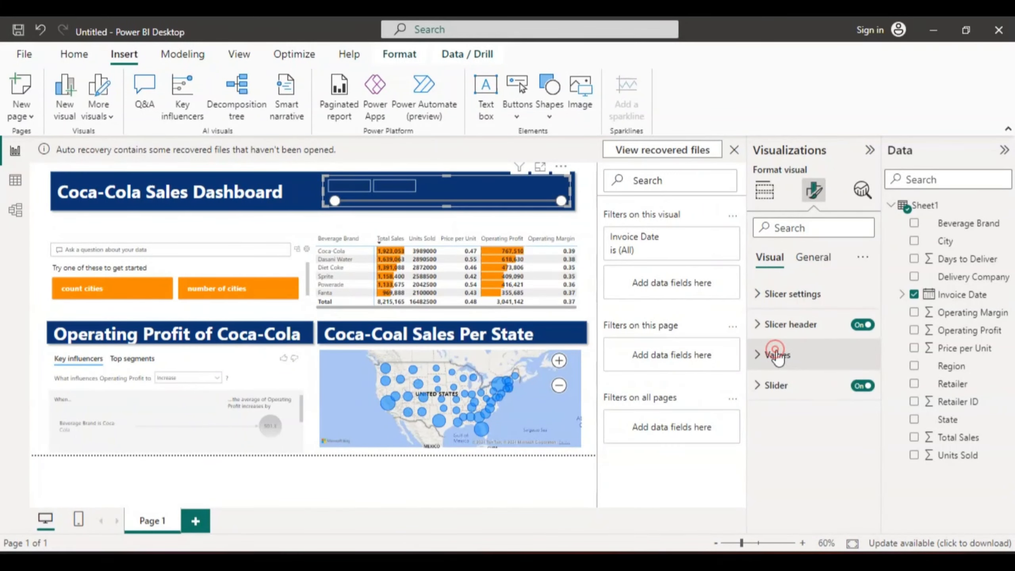
{"action": "left_click", "coordinate": [777, 355]}
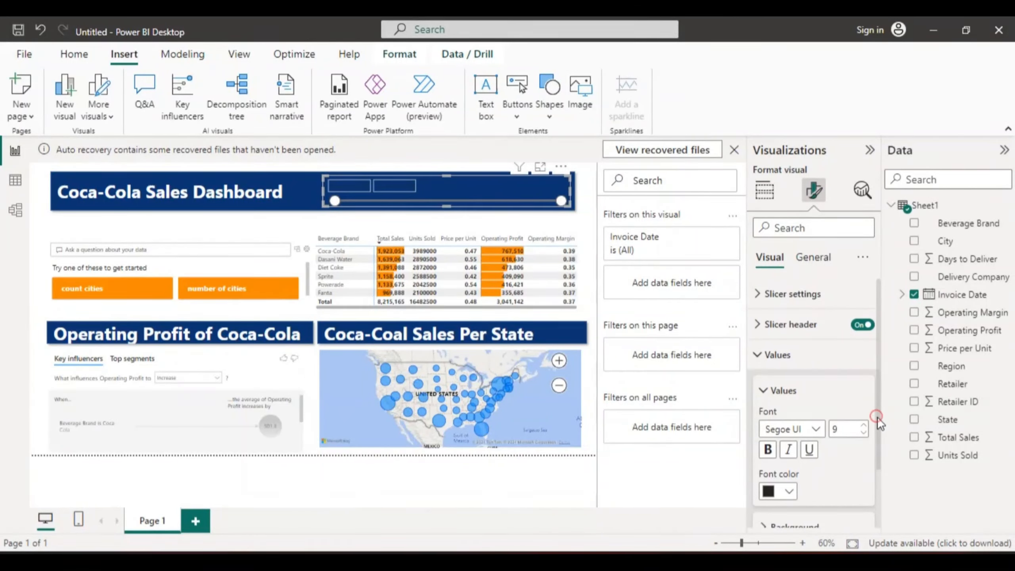
{"action": "left_click_drag", "start_coordinate": [877, 417], "coordinate": [880, 469]}
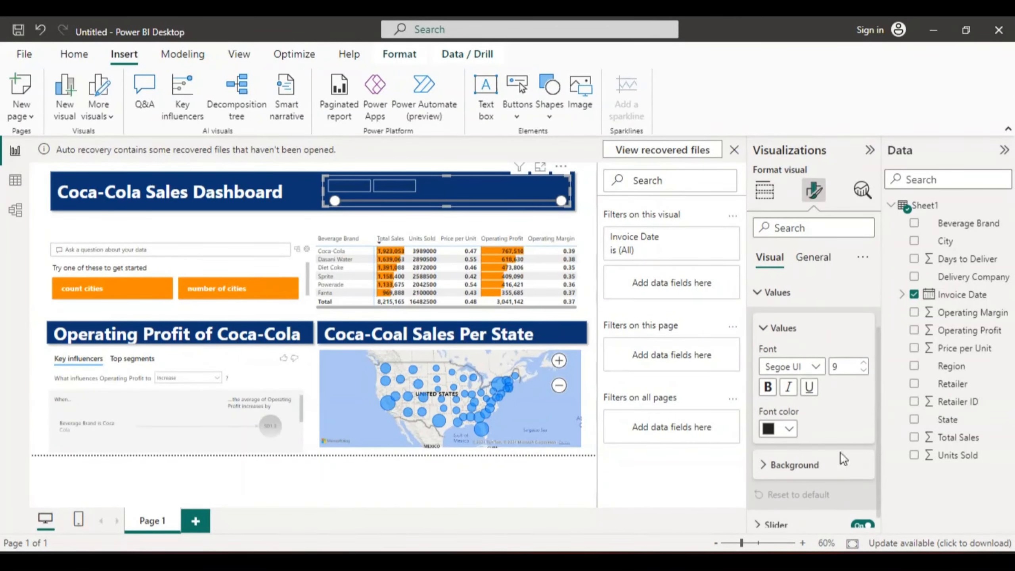
{"action": "left_click", "coordinate": [789, 427]}
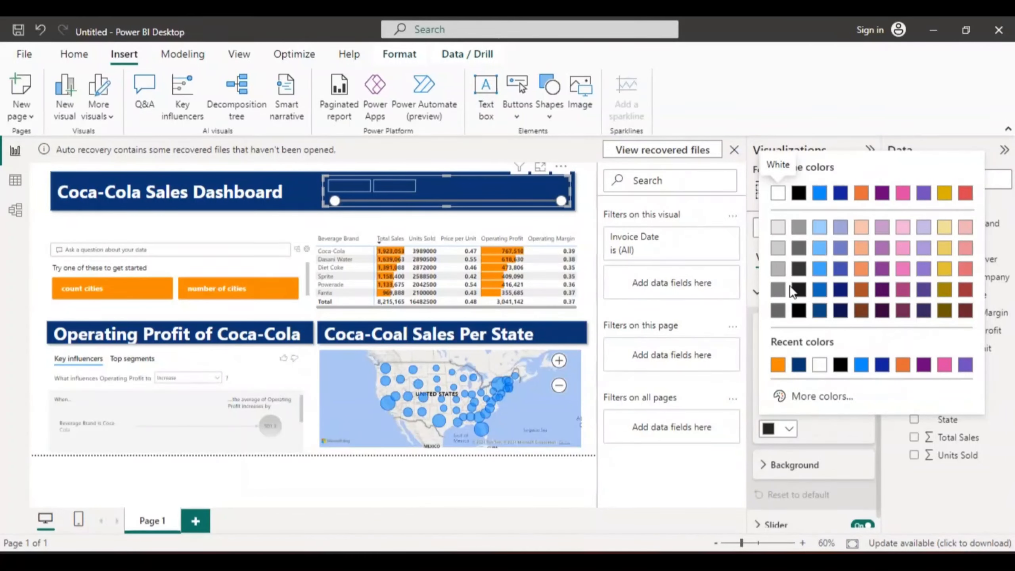
{"action": "left_click", "coordinate": [778, 193]}
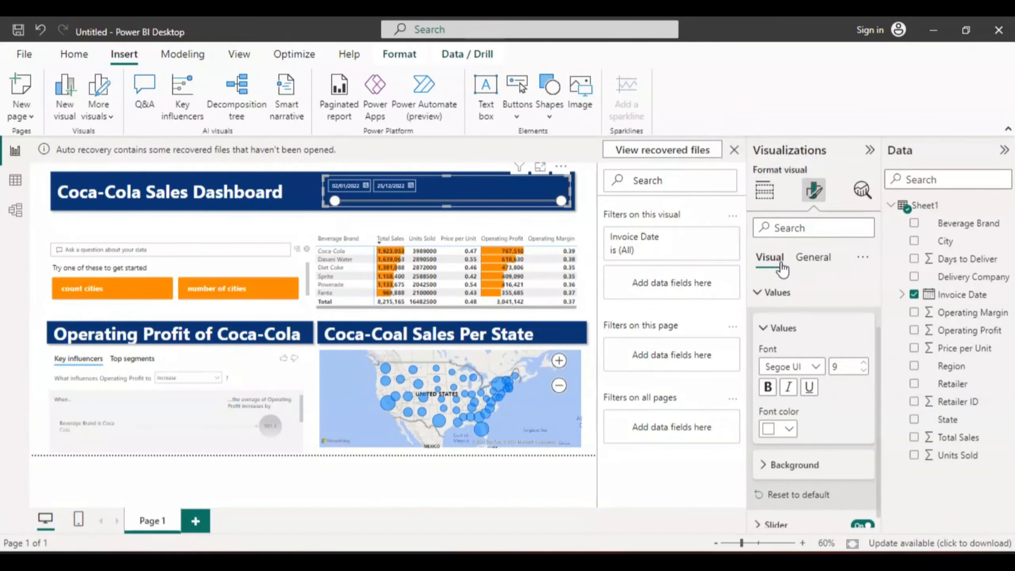
{"action": "left_click", "coordinate": [767, 386]}
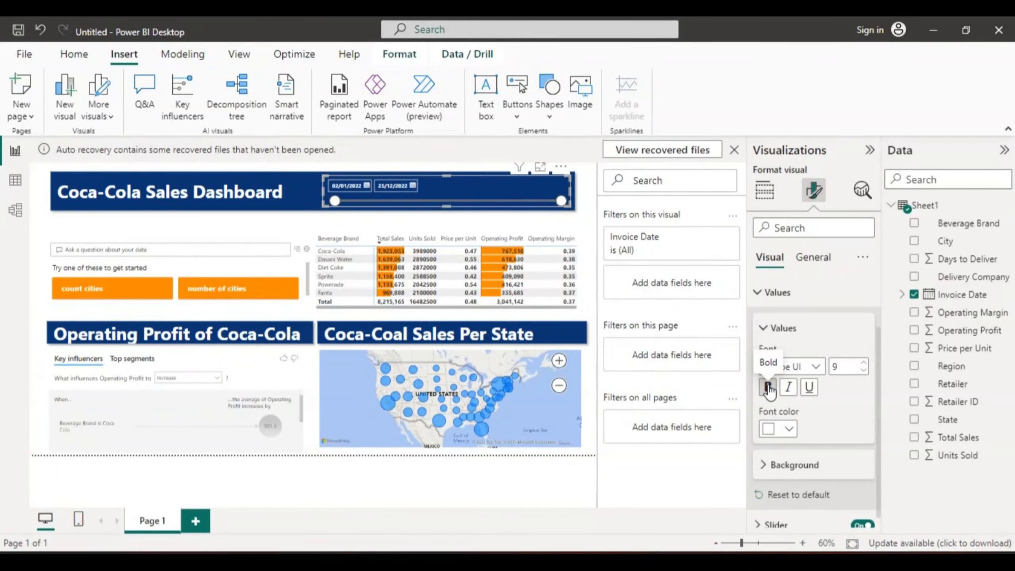
{"action": "double_click", "coordinate": [841, 365]}
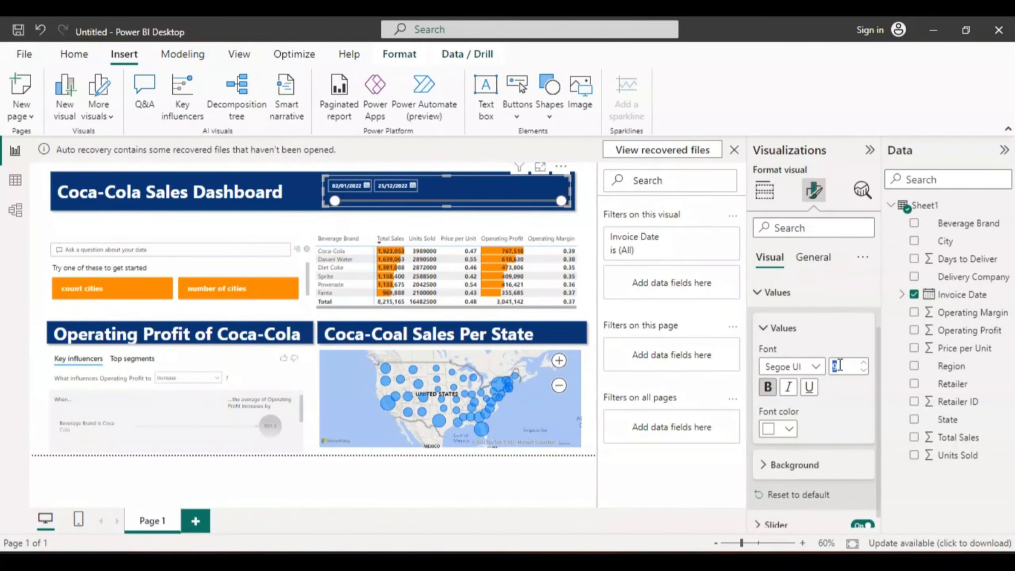
{"action": "type", "text": "11"}
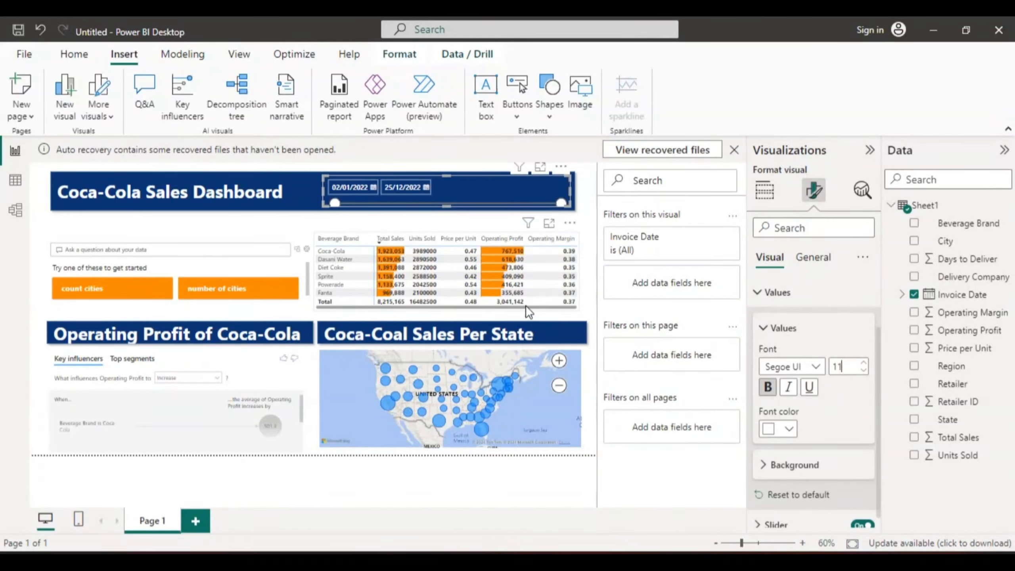
{"action": "left_click", "coordinate": [482, 187]}
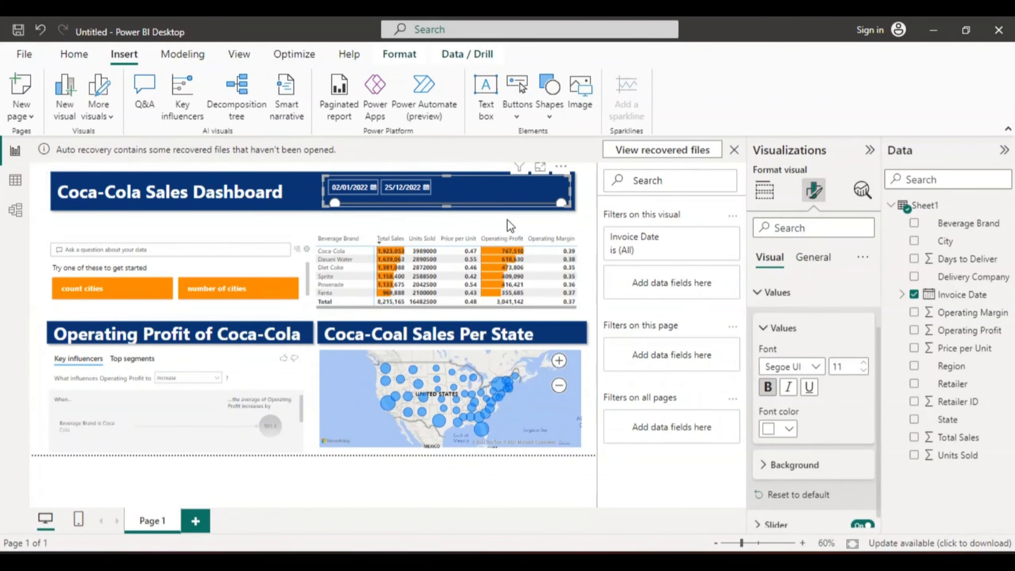
{"action": "left_click", "coordinate": [400, 219]}
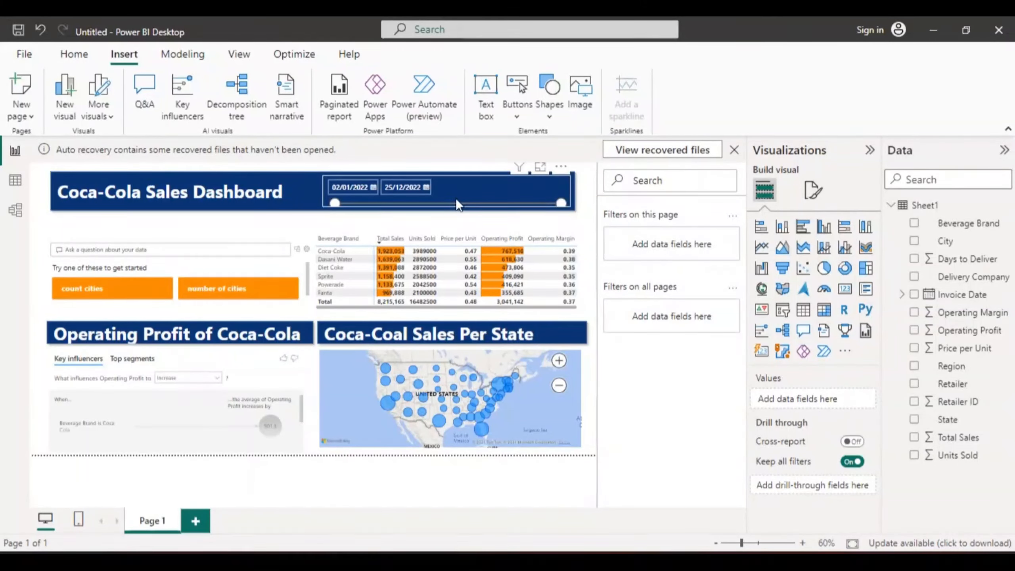
- Make the title banner slightly taller and extend the date slicer's height so its slider fits inside
{"action": "left_click", "coordinate": [309, 214]}
{"action": "left_click_drag", "start_coordinate": [309, 213], "coordinate": [315, 217]}
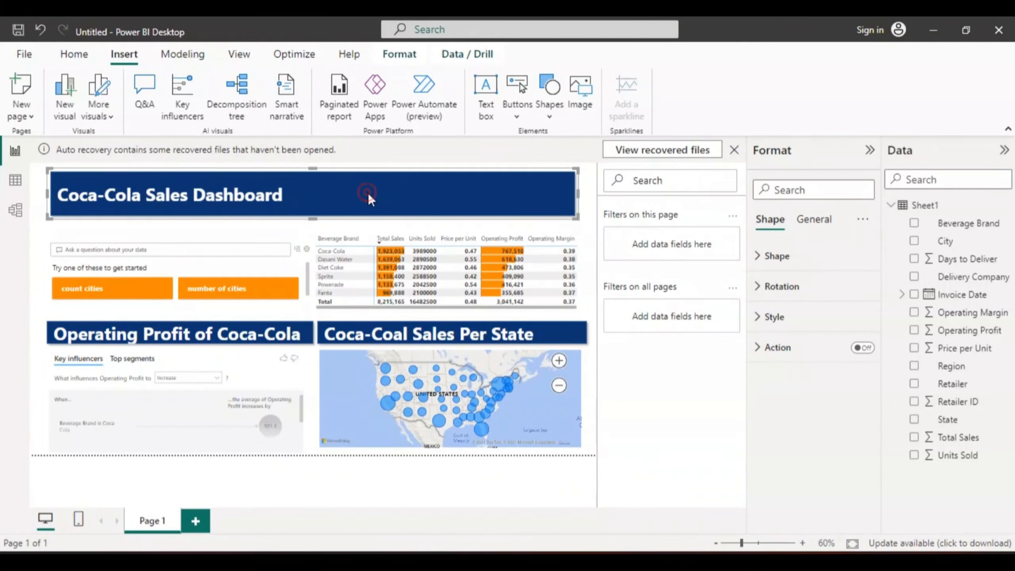
{"action": "left_click", "coordinate": [205, 233]}
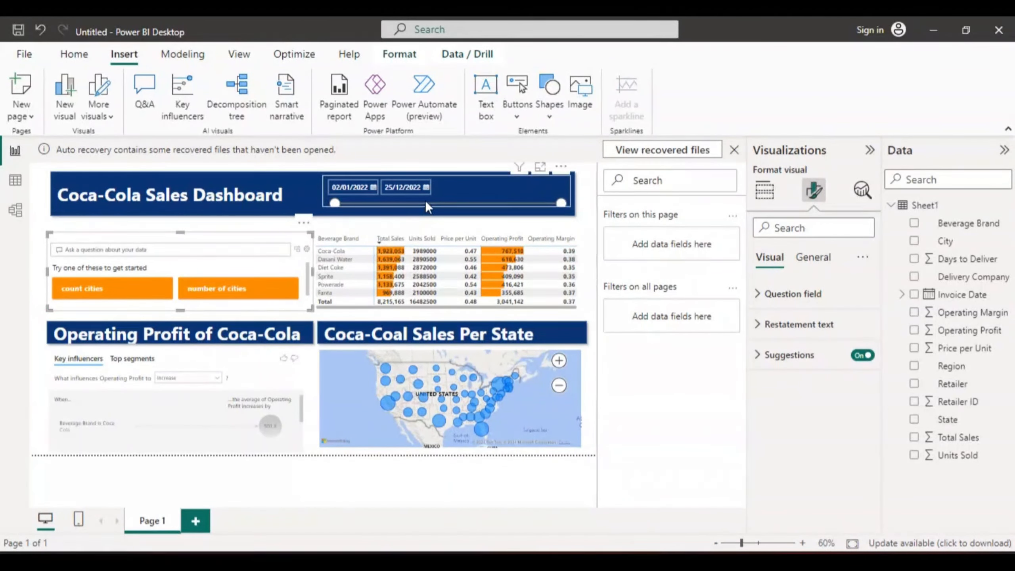
{"action": "left_click", "coordinate": [449, 193]}
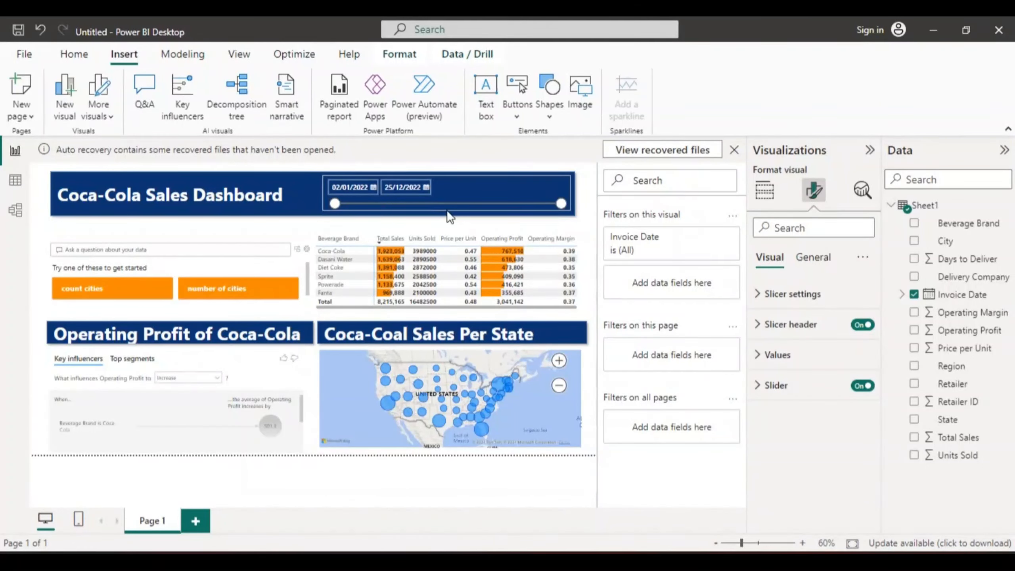
{"action": "left_click", "coordinate": [449, 205]}
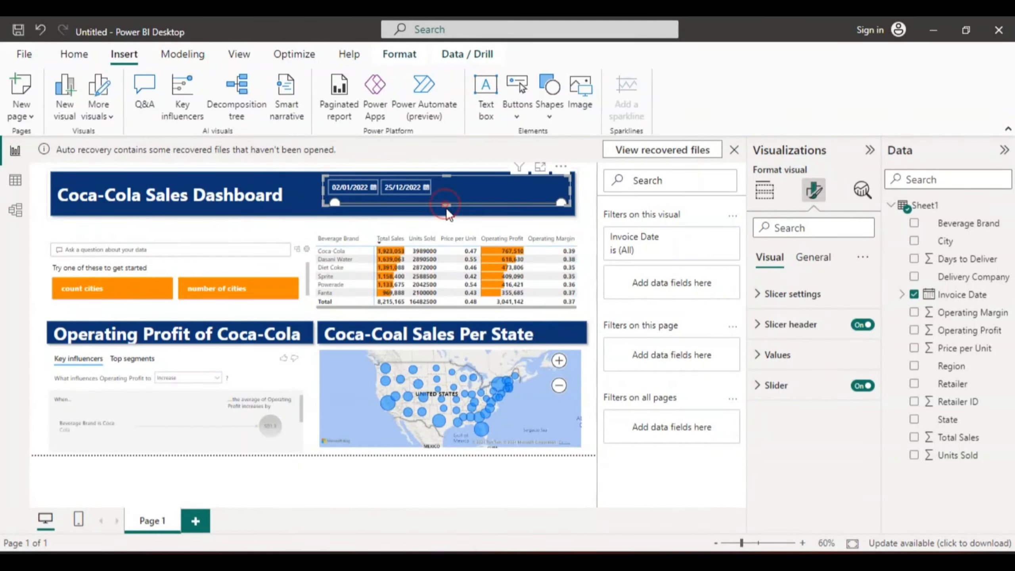
{"action": "left_click_drag", "start_coordinate": [446, 206], "coordinate": [446, 210]}
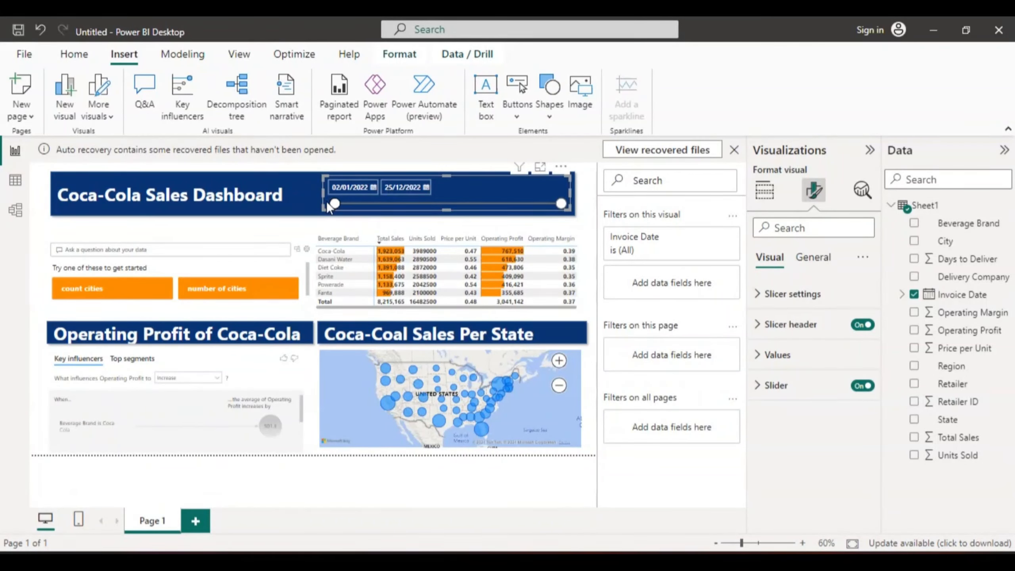
- Set the start of the slicer's date range to 09/03/2022 with its slider and select the Q&A visual
{"action": "left_click_drag", "start_coordinate": [334, 204], "coordinate": [376, 204]}
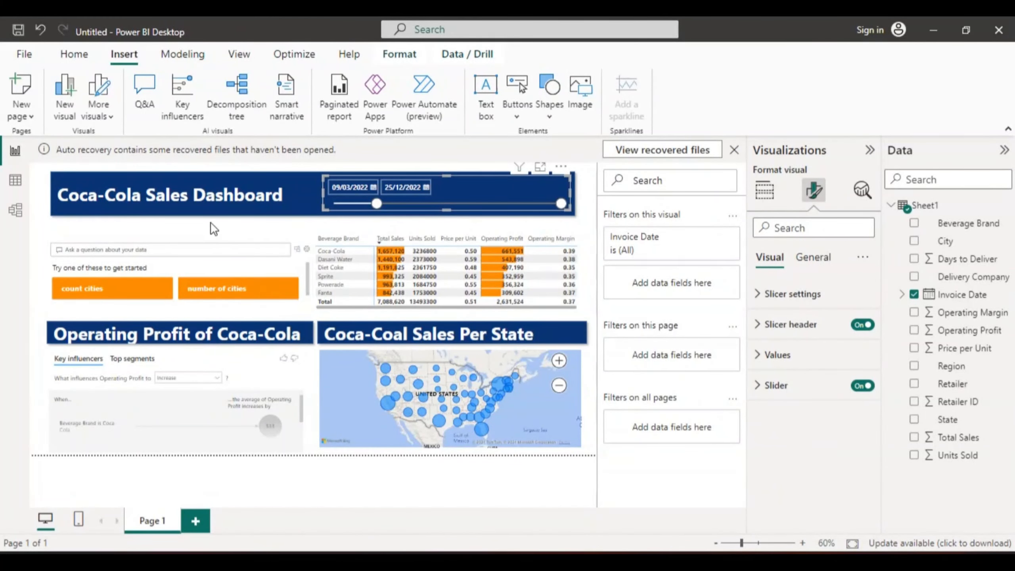
{"action": "left_click", "coordinate": [224, 243]}
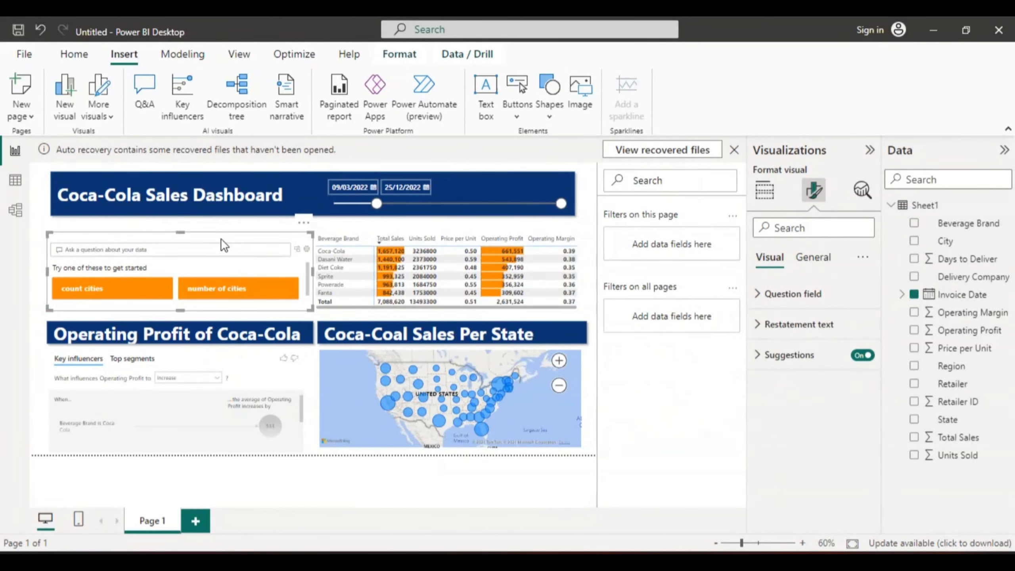
- Move the Q&A visual and the Operating Profit banner slightly up, and extend the key influencers visual's upper edge to just below the banner
{"action": "left_click_drag", "start_coordinate": [197, 241], "coordinate": [199, 232]}
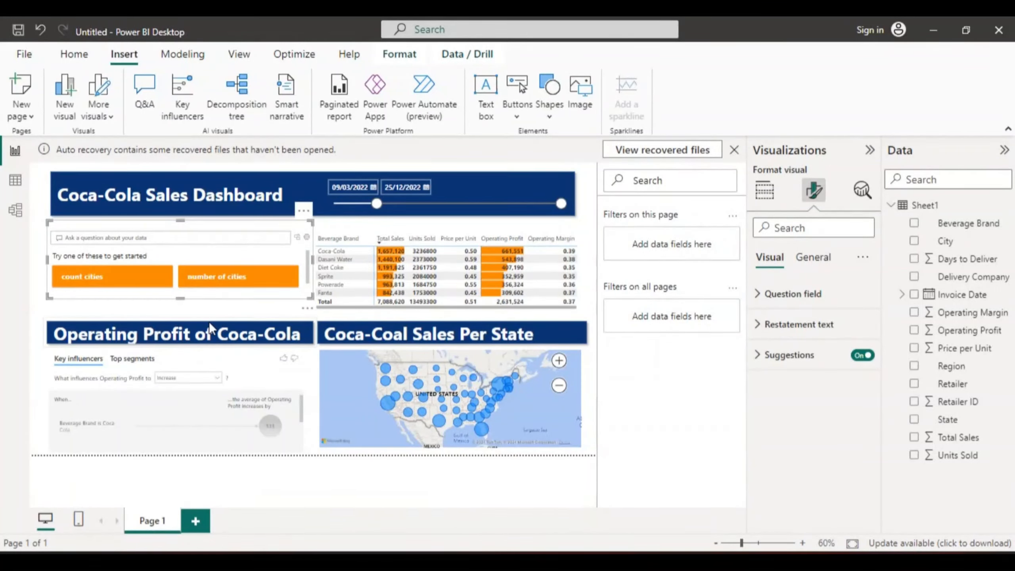
{"action": "mouse_move", "coordinate": [206, 334]}
{"action": "left_mouse_down"}
{"action": "mouse_move", "coordinate": [205, 266]}
{"action": "mouse_move", "coordinate": [205, 316]}
{"action": "left_mouse_up"}
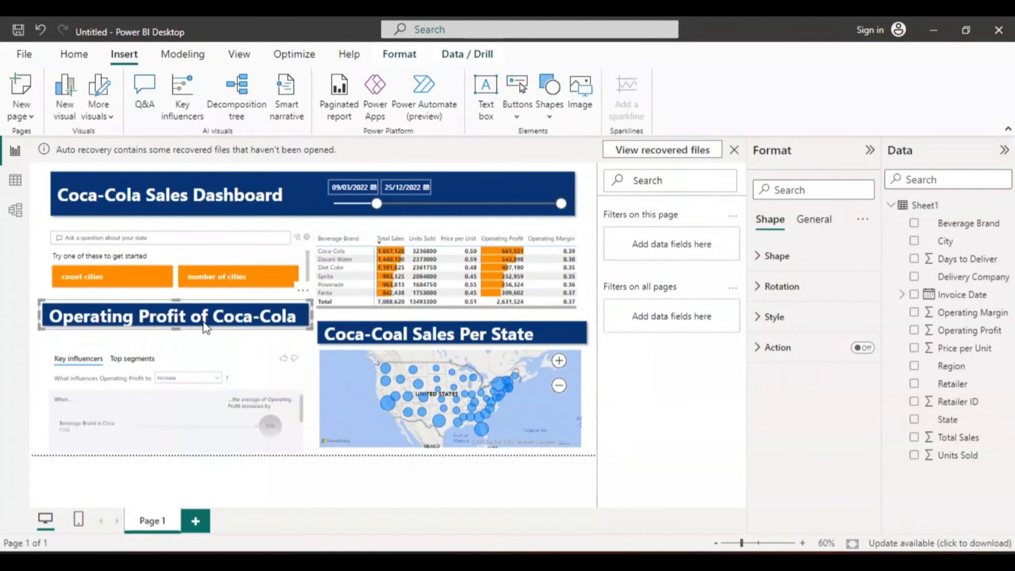
{"action": "left_click", "coordinate": [201, 361]}
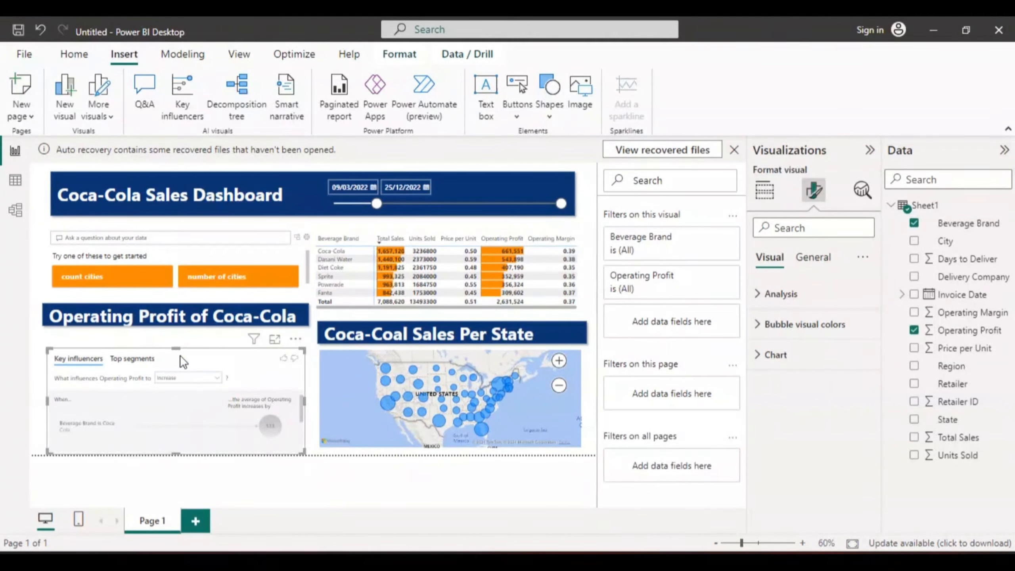
{"action": "left_click_drag", "start_coordinate": [181, 356], "coordinate": [175, 333]}
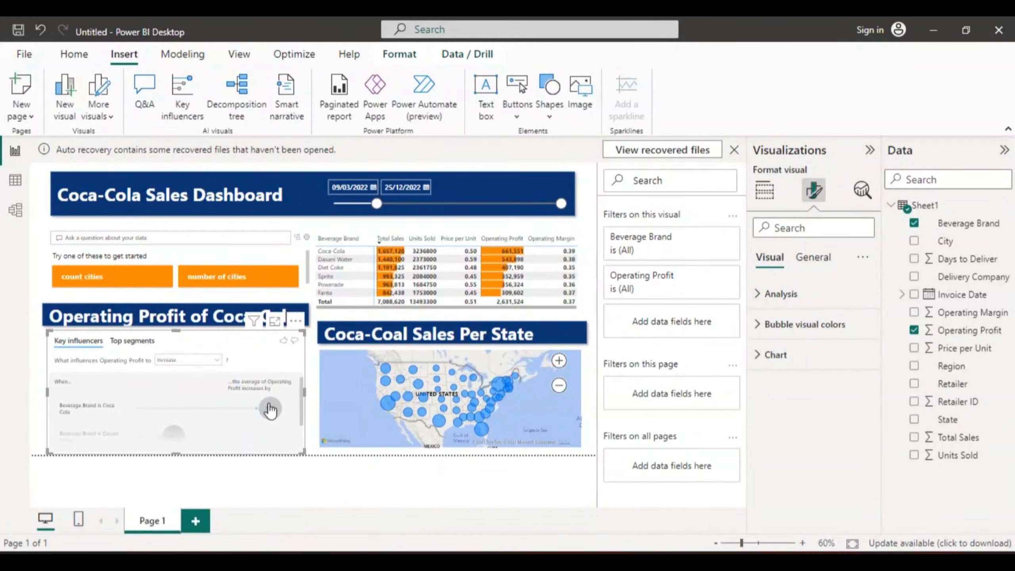
- Show the Coca Cola influencer's details, and test the date slicer with start dates 03/06/2022 and 25/08/2022, ending at 17/01/2022
{"action": "left_click", "coordinate": [268, 404]}
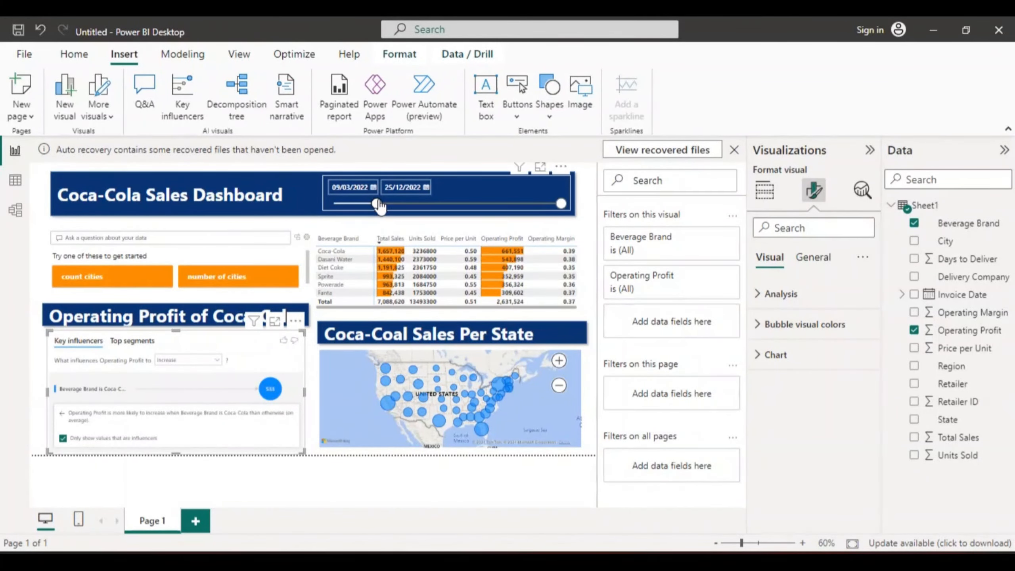
{"action": "left_click_drag", "start_coordinate": [377, 205], "coordinate": [431, 205]}
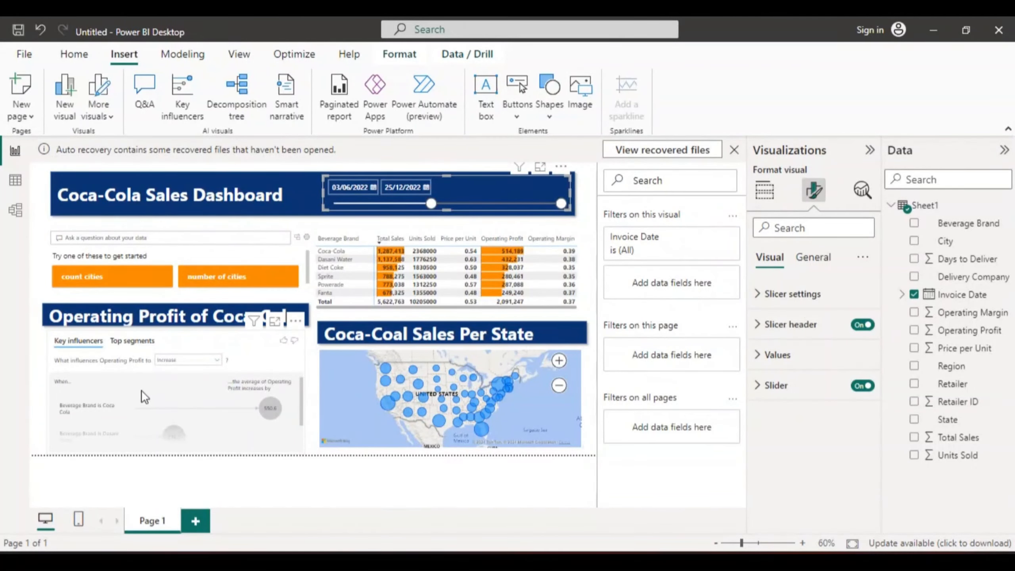
{"action": "left_click", "coordinate": [431, 204]}
{"action": "left_click_drag", "start_coordinate": [478, 204], "coordinate": [485, 208]}
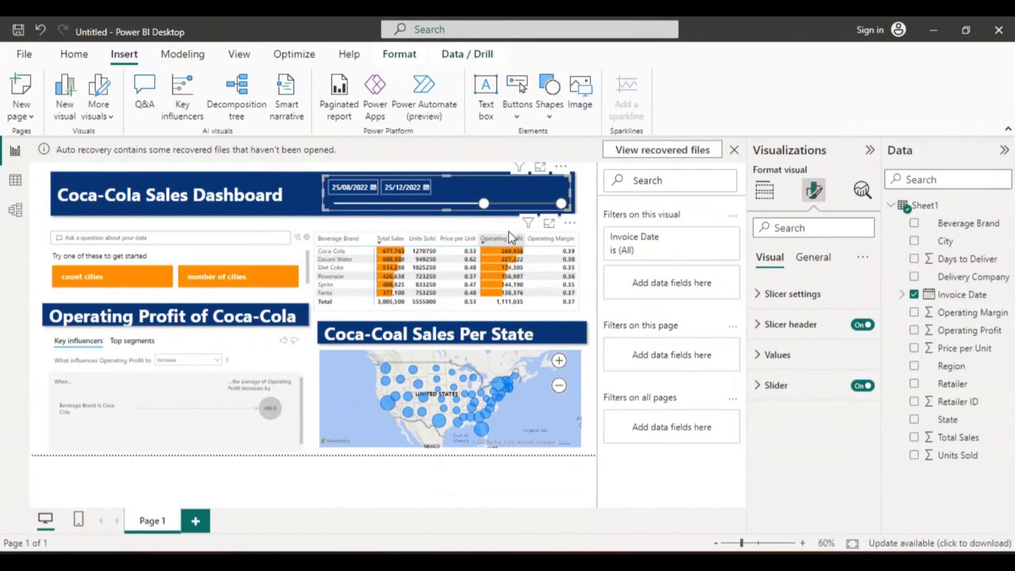
{"action": "left_click_drag", "start_coordinate": [484, 204], "coordinate": [342, 206]}
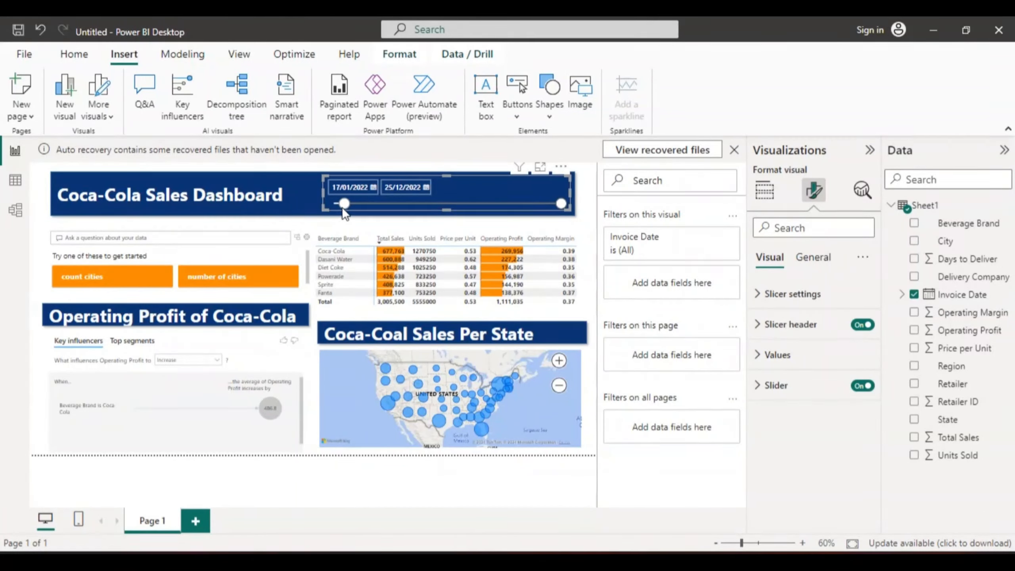
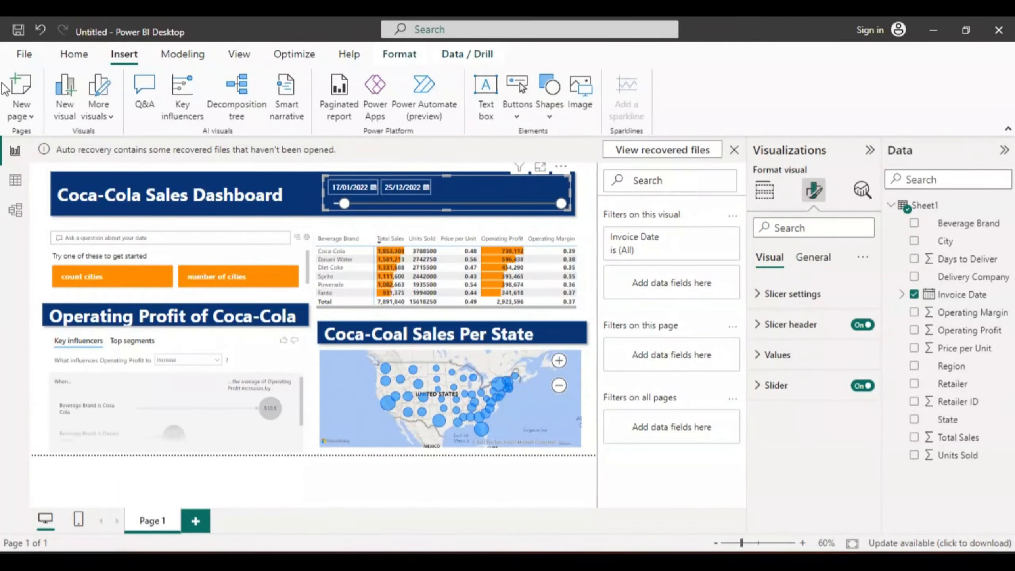
- Open the recent report Coca Cola Sales Analysis.pbix, return to the untitled dashboard and hide the screen-sharing notice
{"action": "left_click", "coordinate": [24, 55]}
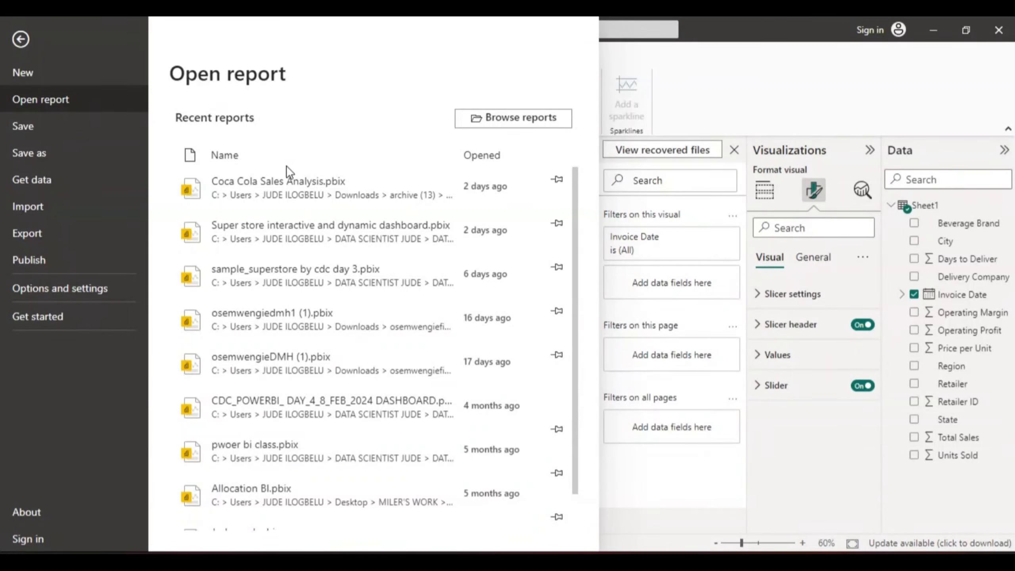
{"action": "left_click", "coordinate": [284, 190]}
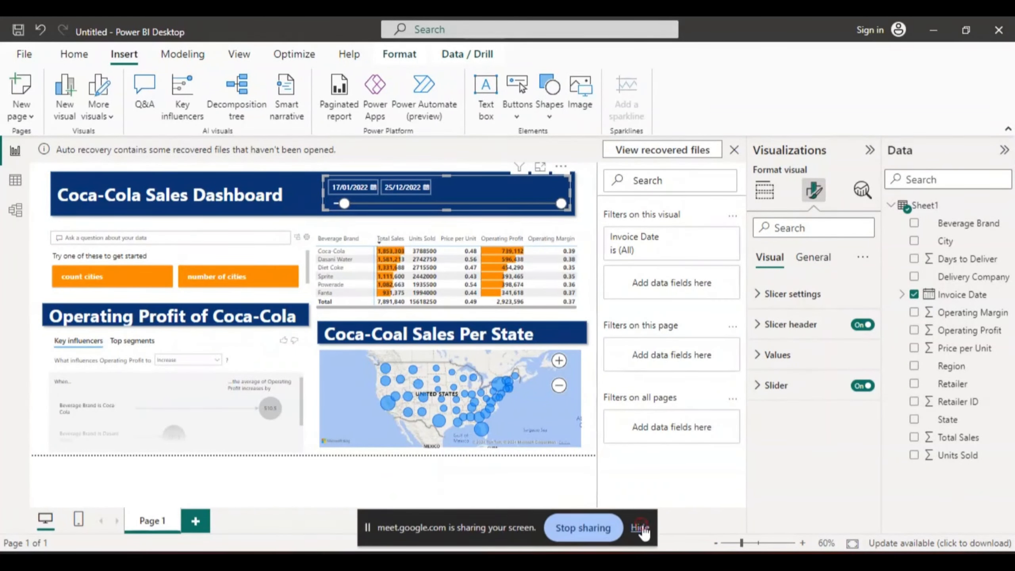
{"action": "left_click", "coordinate": [640, 527]}
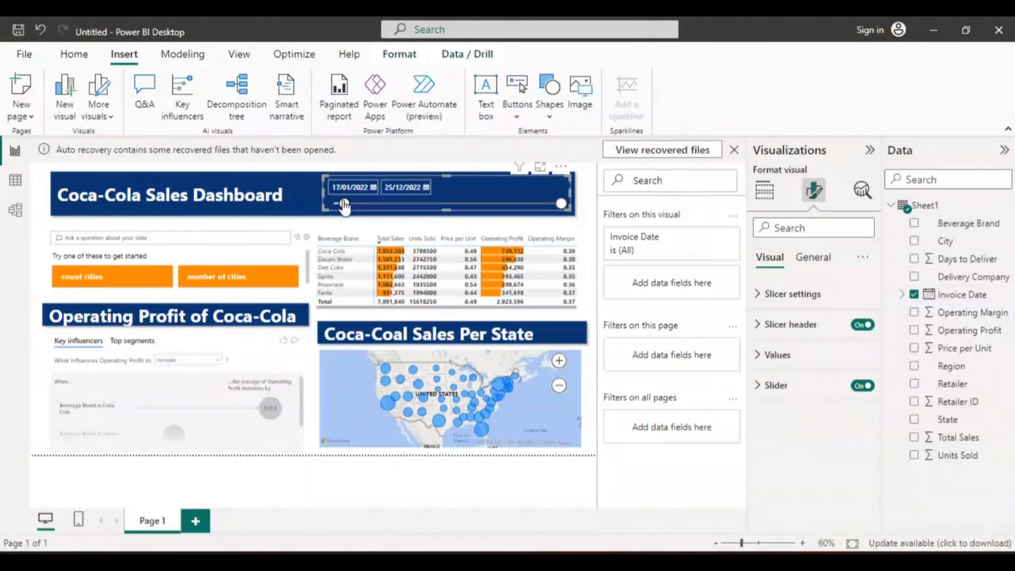
- Set the date slicer's start to 01/02/2022 and ask the Q&A visual for the suggested "total sale"
{"action": "left_click_drag", "start_coordinate": [343, 203], "coordinate": [353, 204]}
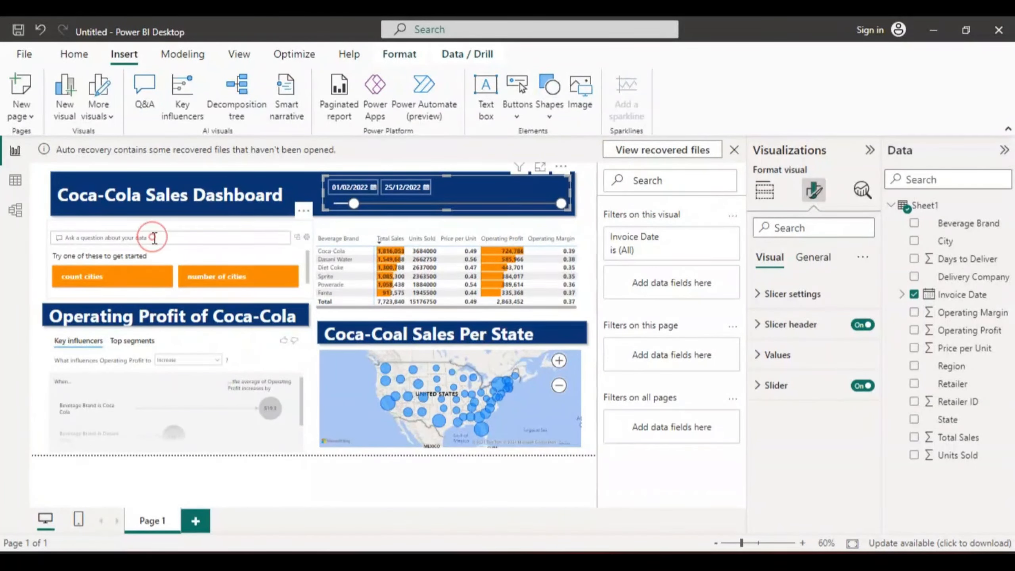
{"action": "left_click", "coordinate": [154, 237]}
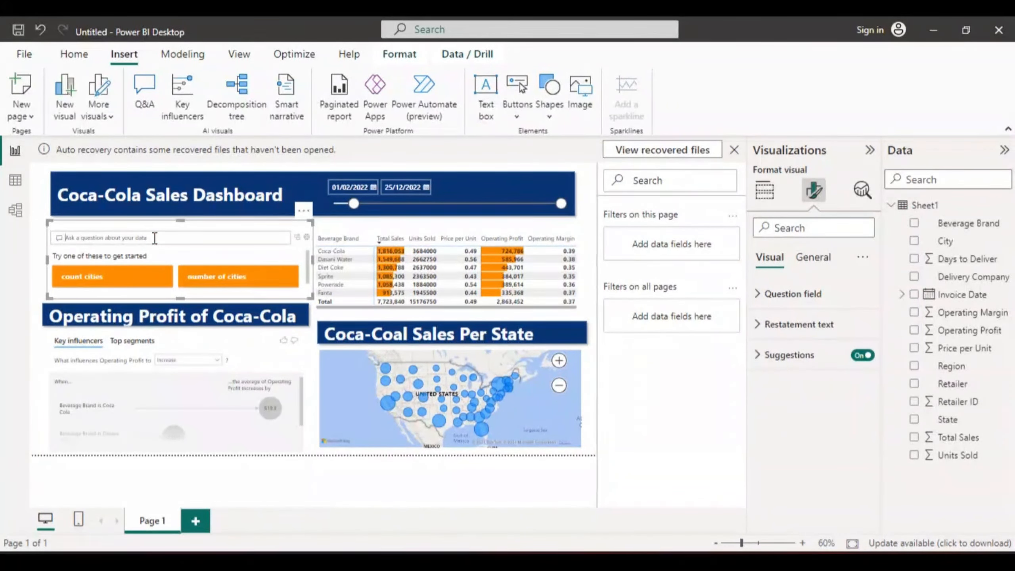
{"action": "type", "text": "Total"}
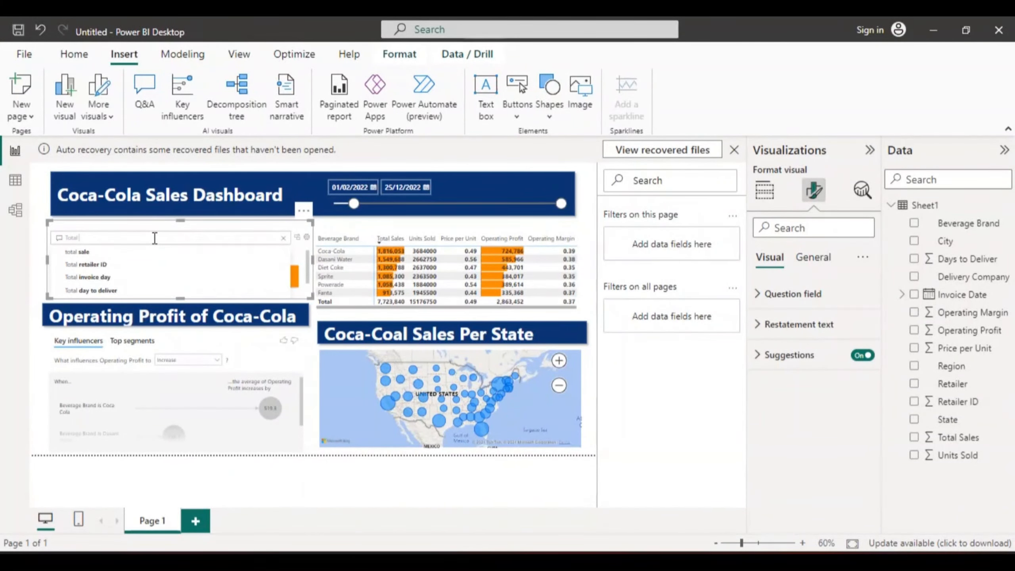
{"action": "left_click", "coordinate": [89, 251]}
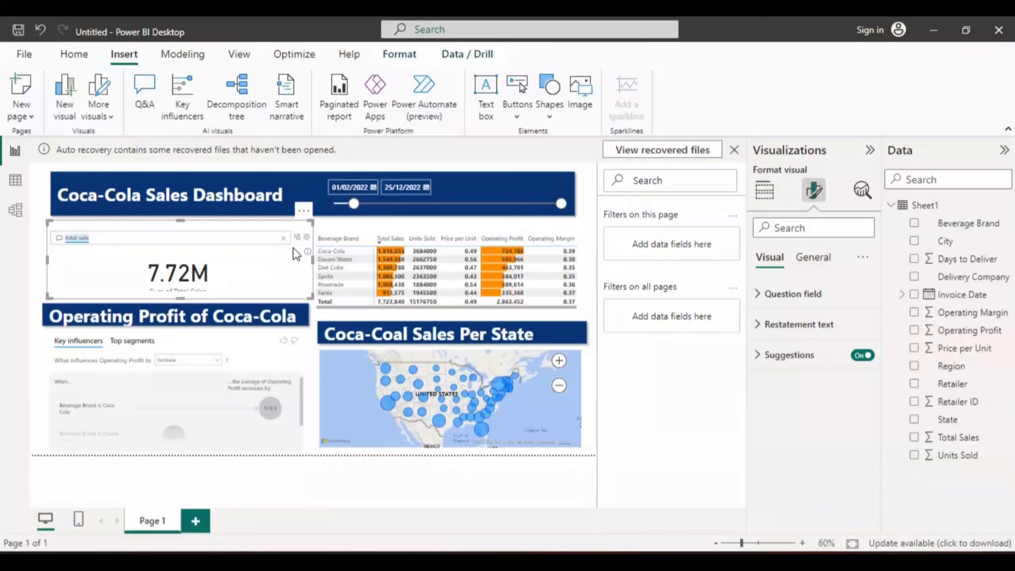
- Change the Q&A question to the suggested "total invoice day" and clear the question field after viewing the answer
{"action": "left_click", "coordinate": [121, 237]}
{"action": "left_click", "coordinate": [107, 236]}
{"action": "key", "text": "BackSpace"}
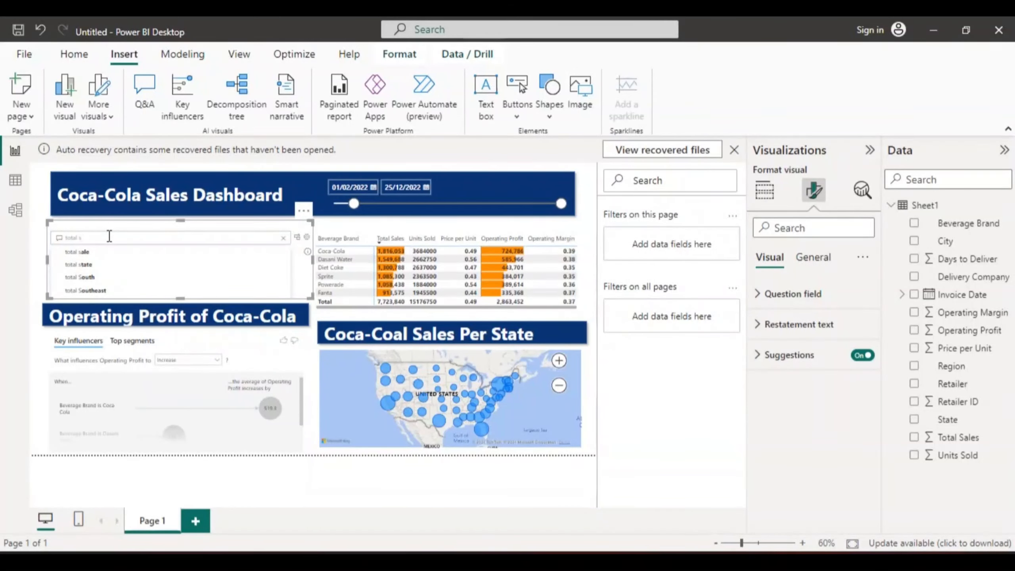
{"action": "key", "text": "BackSpace"}
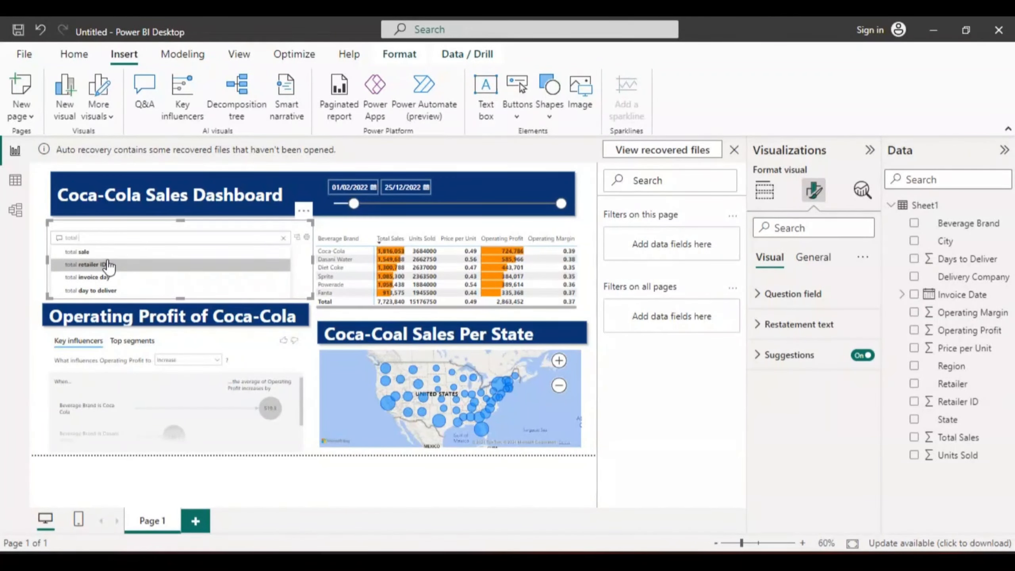
{"action": "left_click", "coordinate": [93, 276]}
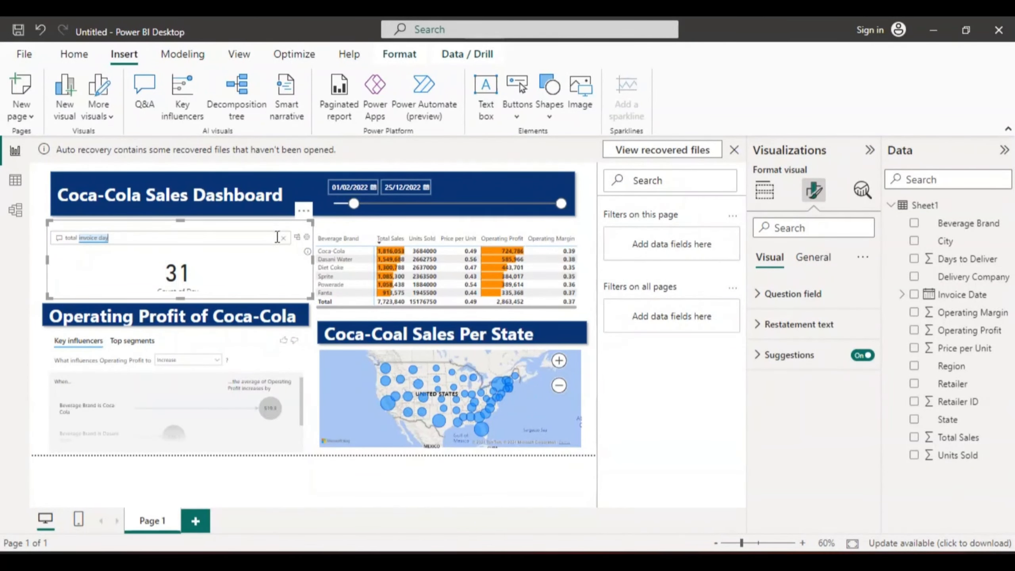
{"action": "left_click", "coordinate": [283, 238]}
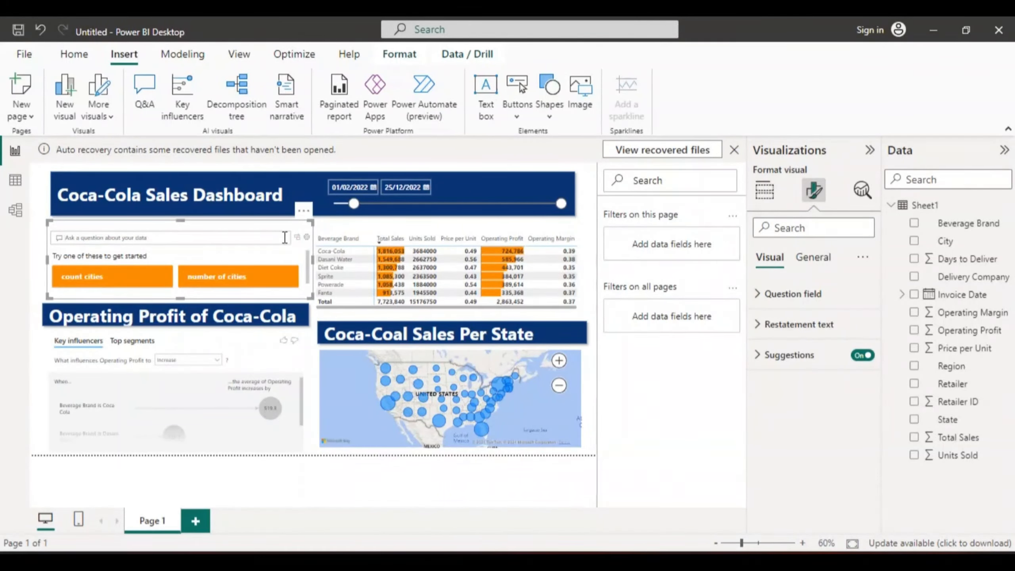